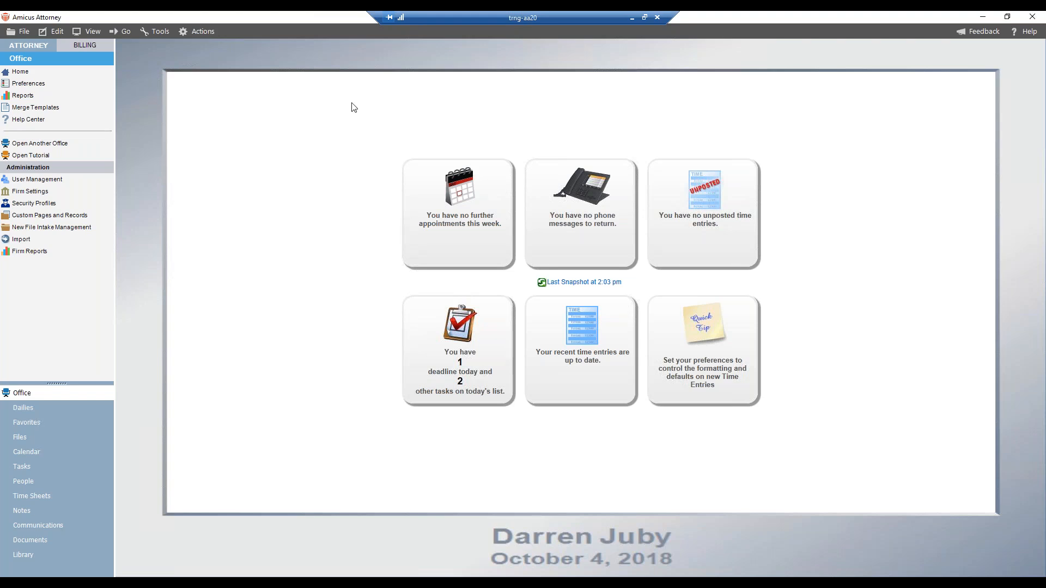
- Open the Civil Litigation estate file from the active files and display all of its events
{"action": "left_click", "coordinate": [39, 441]}
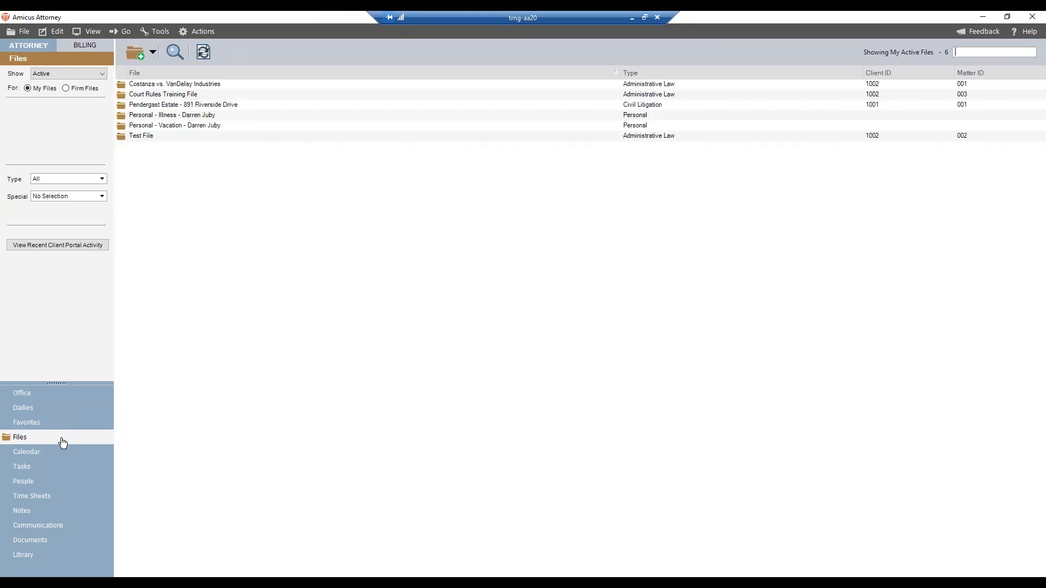
{"action": "left_click", "coordinate": [193, 105]}
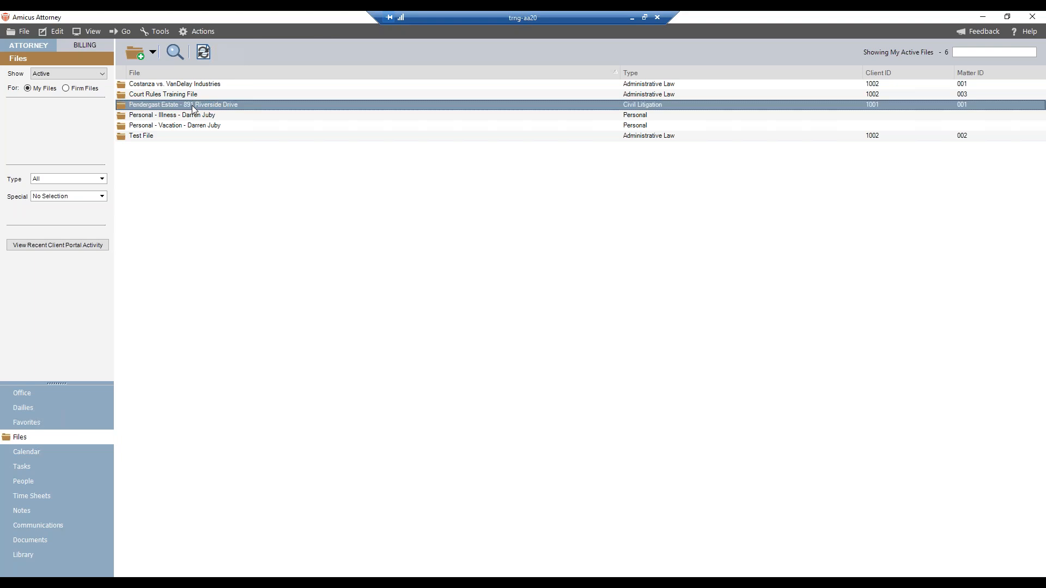
{"action": "double_click", "coordinate": [191, 106]}
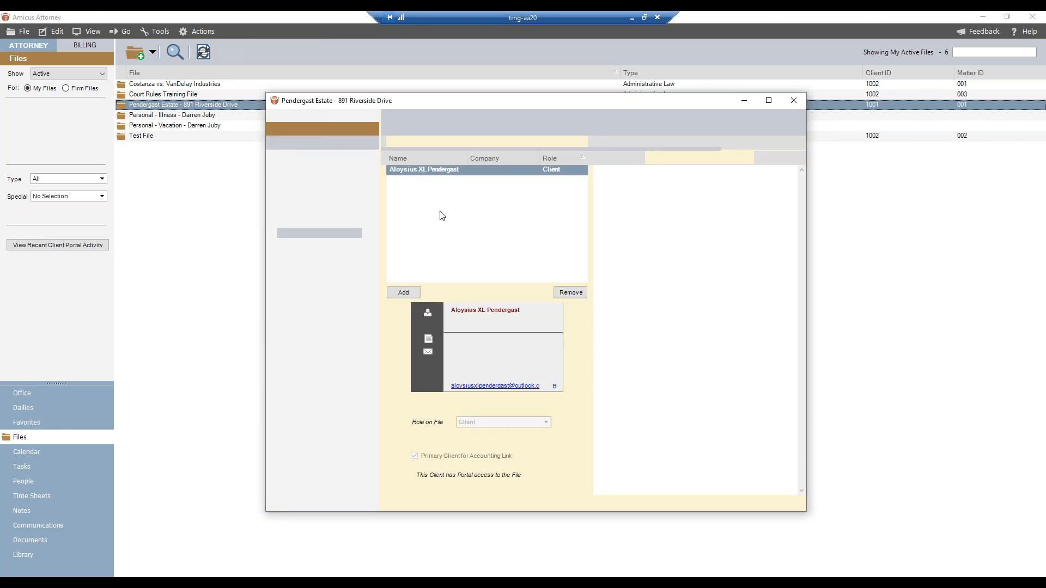
{"action": "left_click_drag", "start_coordinate": [387, 100], "coordinate": [242, 85]}
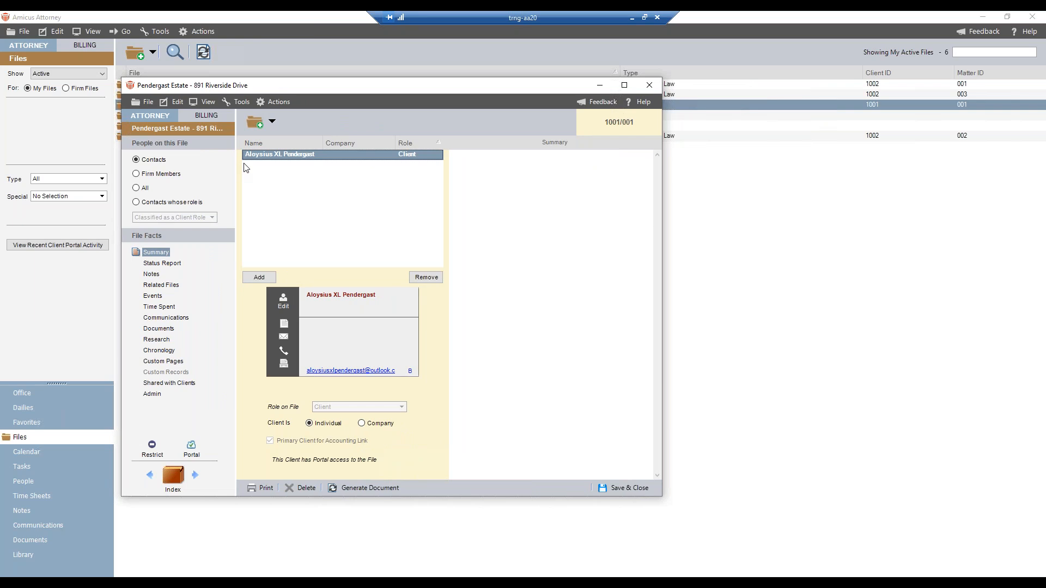
{"action": "left_click", "coordinate": [159, 297]}
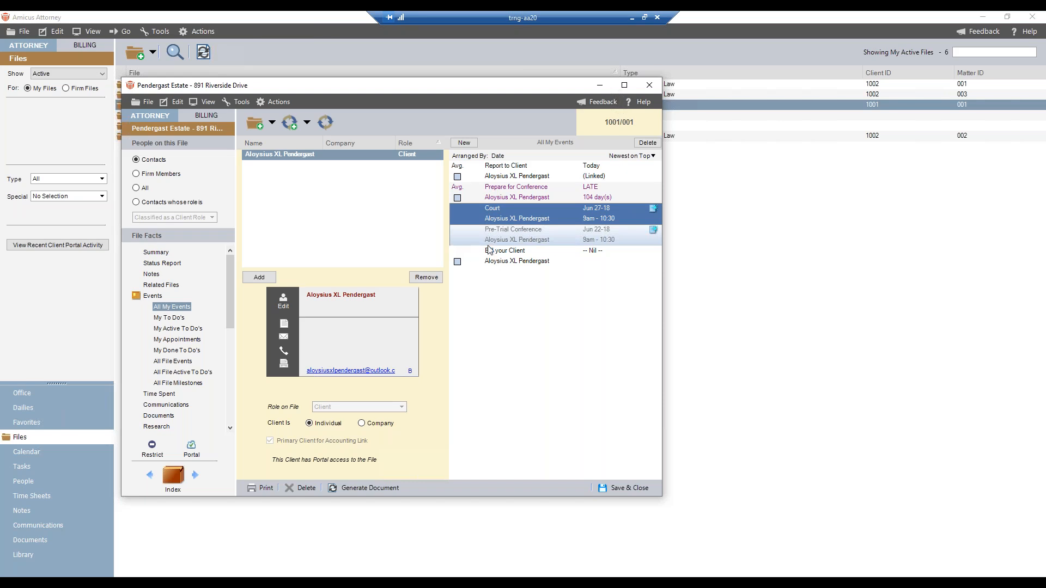
{"action": "left_click", "coordinate": [495, 176]}
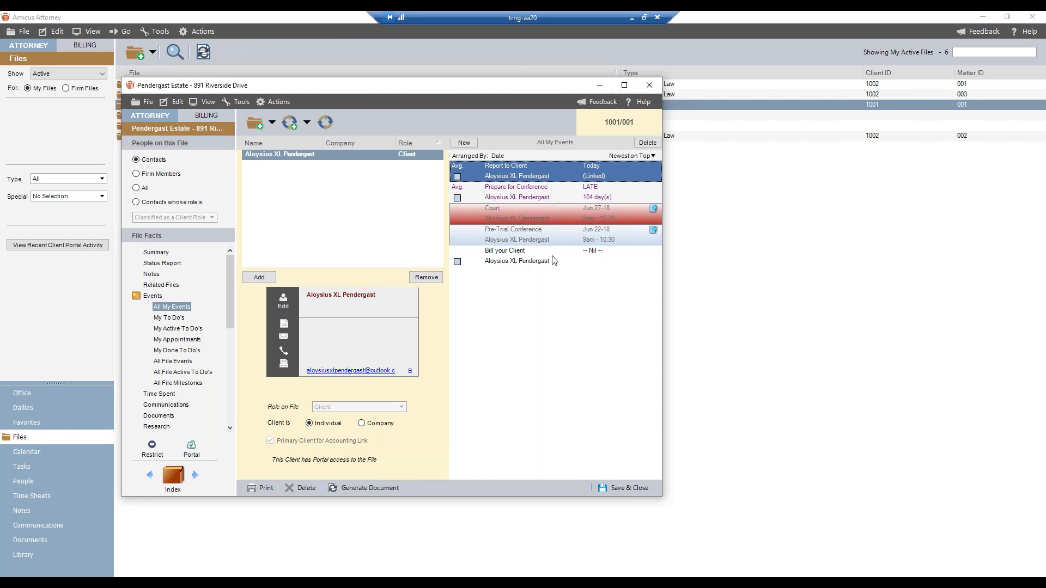
{"action": "left_click", "coordinate": [570, 257]}
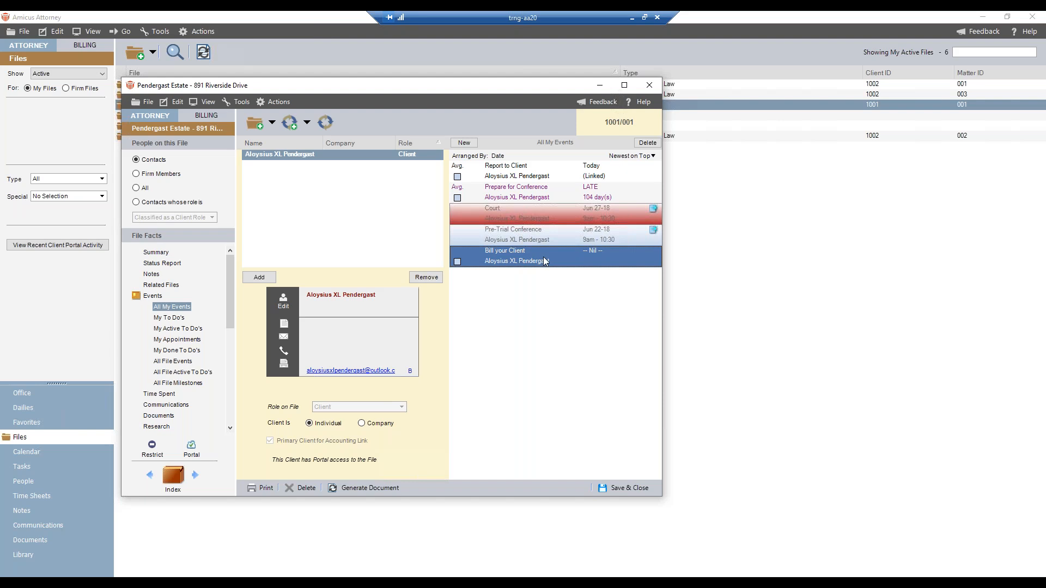
{"action": "left_click", "coordinate": [538, 174]}
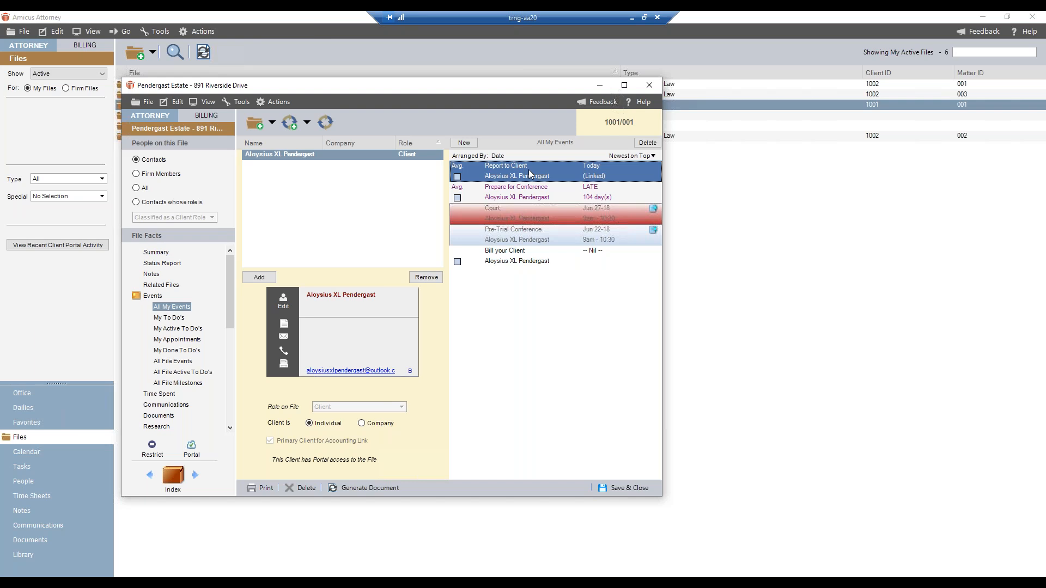
{"action": "left_click", "coordinate": [519, 254]}
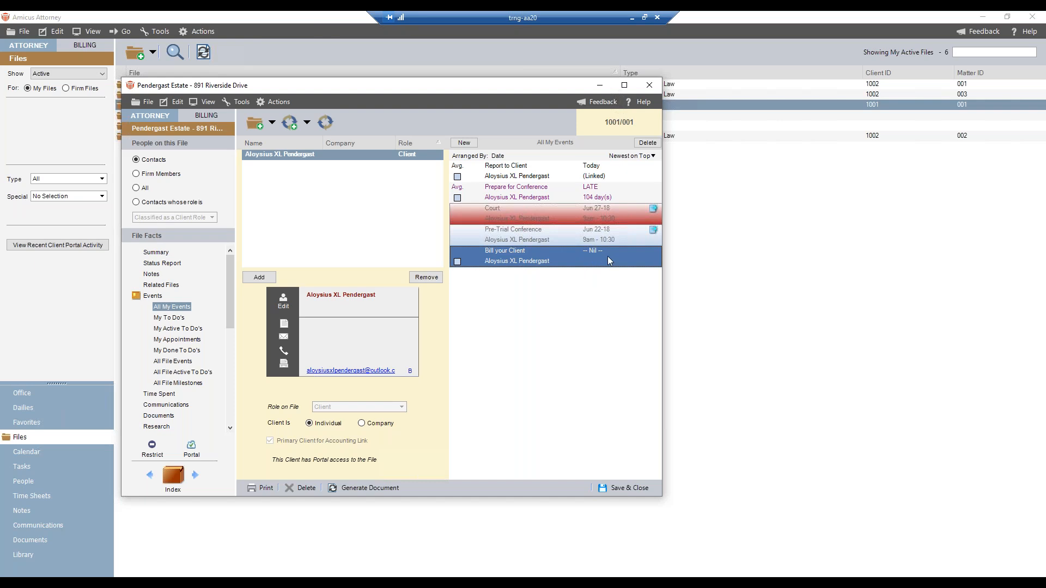
- Save all events from Report to Client through Bill your Client as a new precedent named "Webinar Test"
{"action": "left_click", "coordinate": [516, 178]}
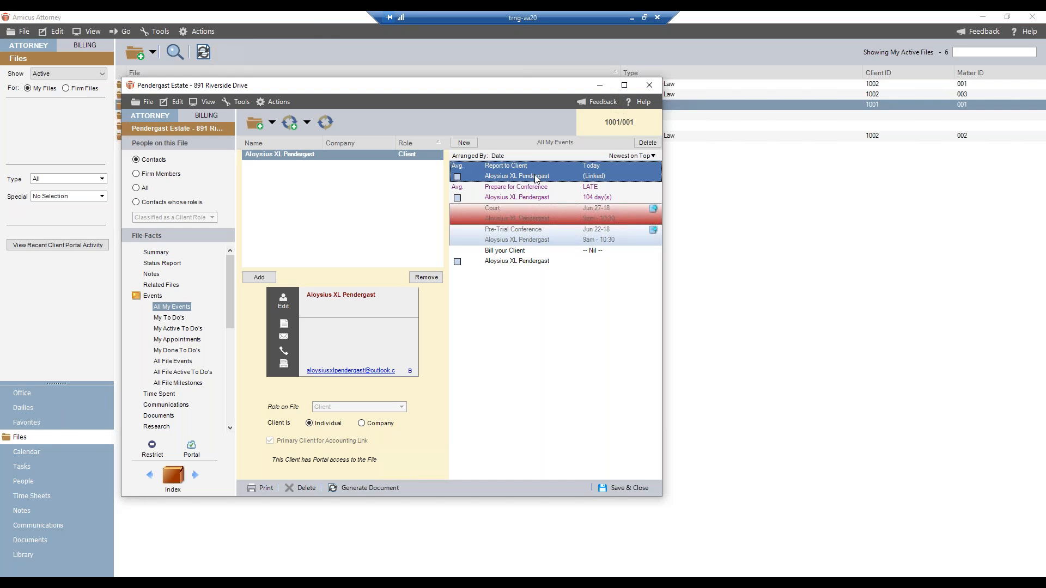
{"action": "left_click", "coordinate": [548, 260], "text": "shift"}
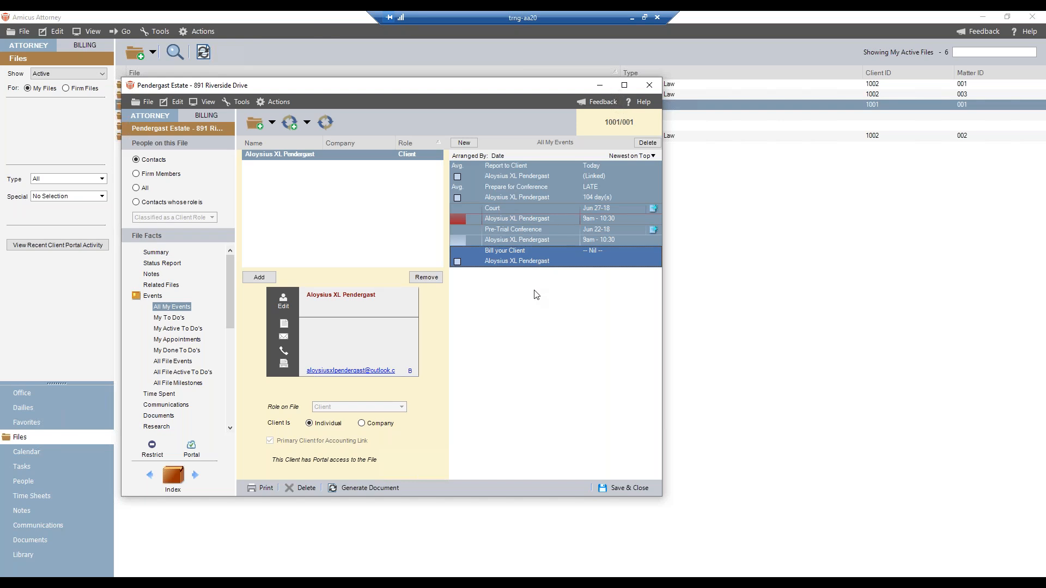
{"action": "left_click", "coordinate": [299, 129]}
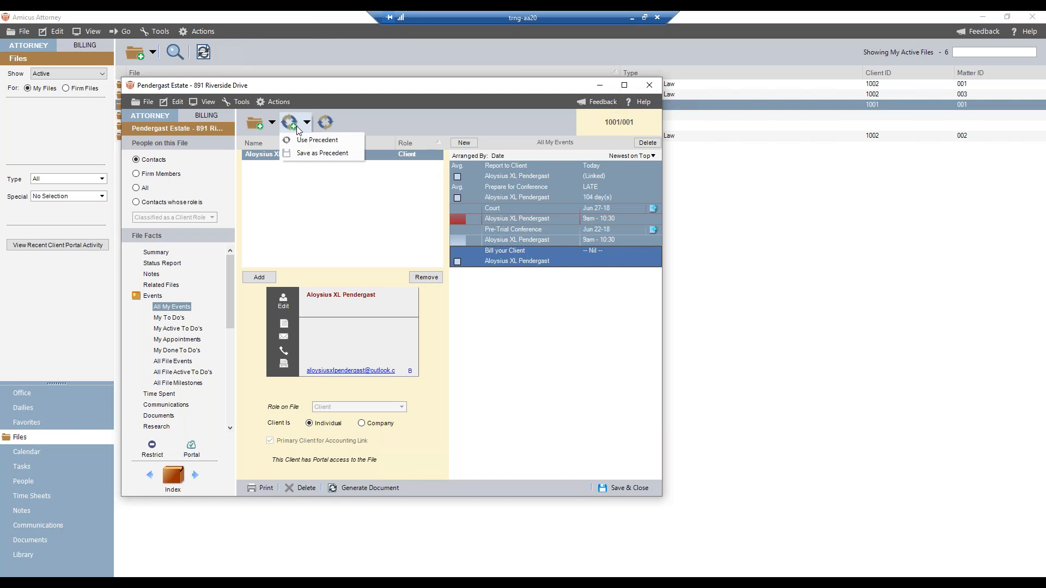
{"action": "left_click", "coordinate": [309, 154]}
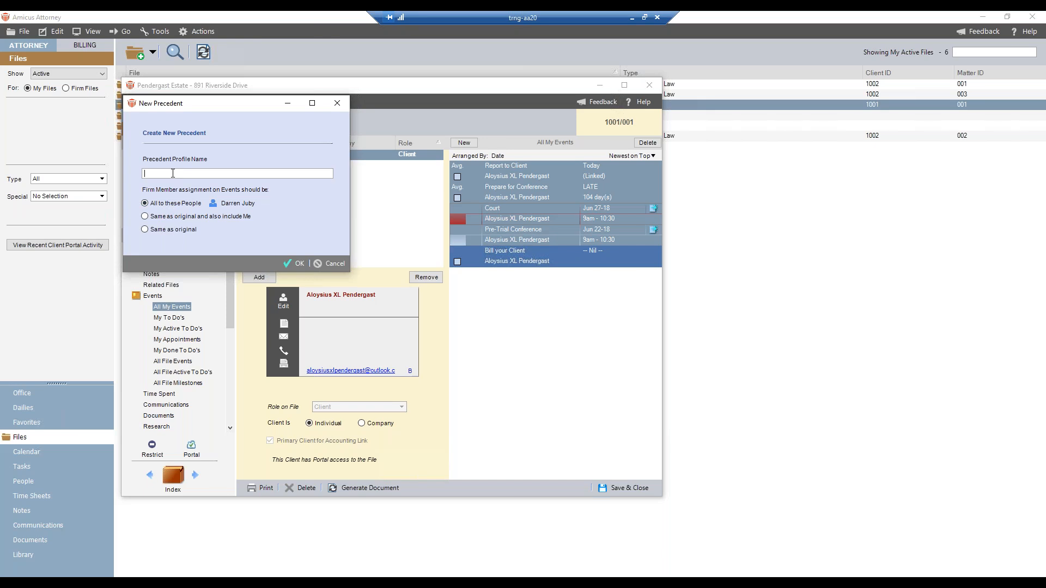
{"action": "type", "text": "T"}
{"action": "key", "text": "BackSpace"}
{"action": "type", "text": "Webinar Test"}
{"action": "left_click", "coordinate": [299, 265]}
{"action": "key", "text": "Return"}
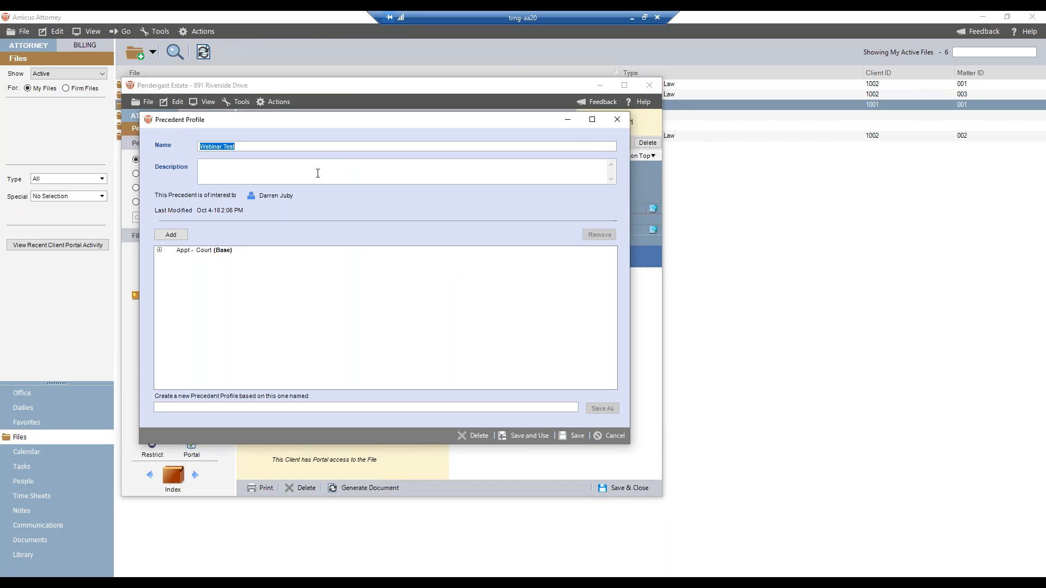
- Add the description "This is a Description of this Precedent..." to the Webinar Test precedent profile
{"action": "left_click", "coordinate": [244, 148]}
{"action": "left_click", "coordinate": [238, 172]}
{"action": "type", "text": "This is a Description of this Precedent"}
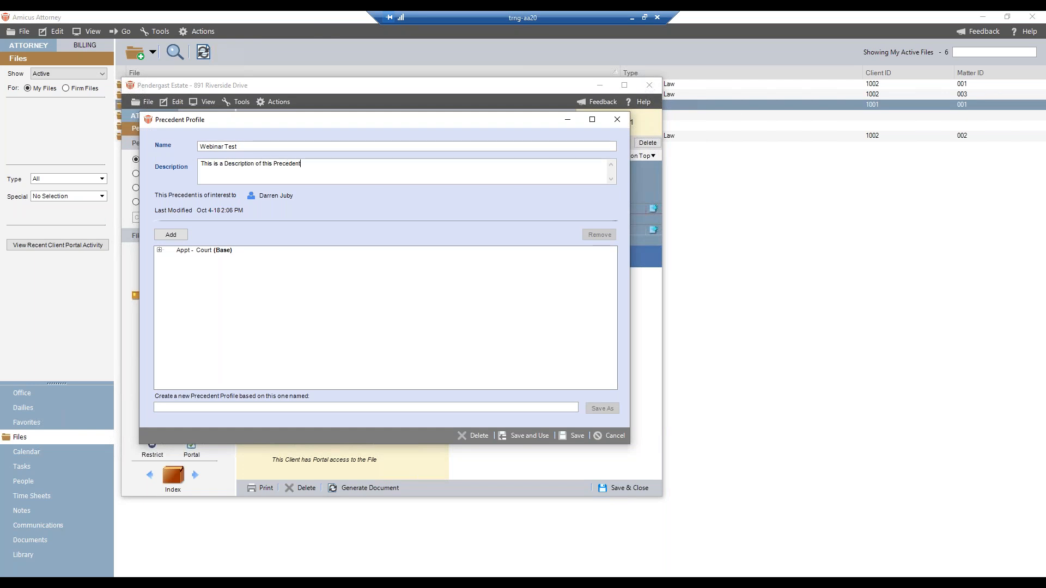
{"action": "type", "text": "..."}
- Expand the Court base appointment to review its linked events, and save the precedent profile
{"action": "left_click", "coordinate": [160, 251]}
{"action": "left_click", "coordinate": [169, 259]}
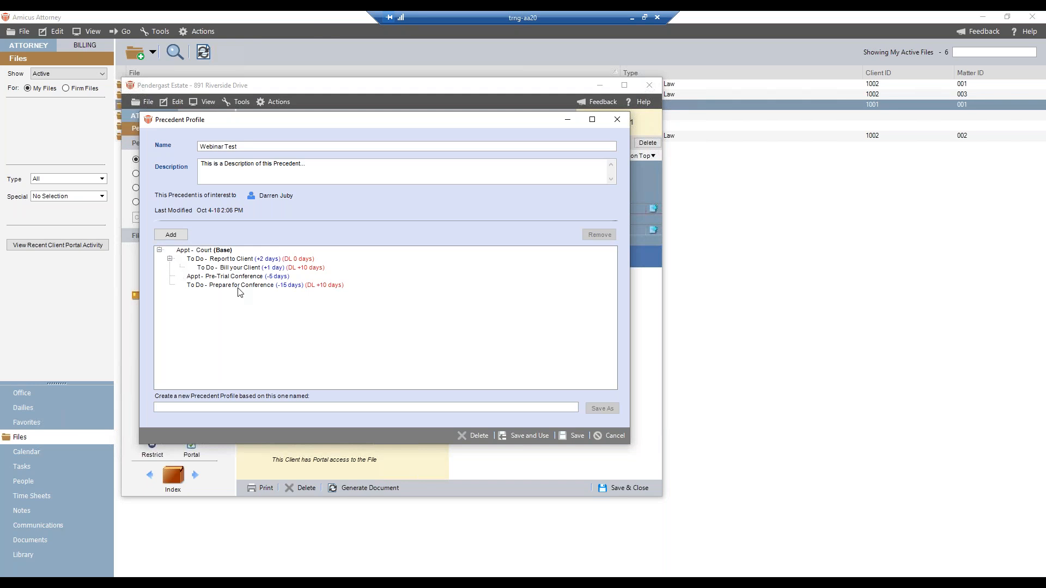
{"action": "left_click", "coordinate": [223, 261]}
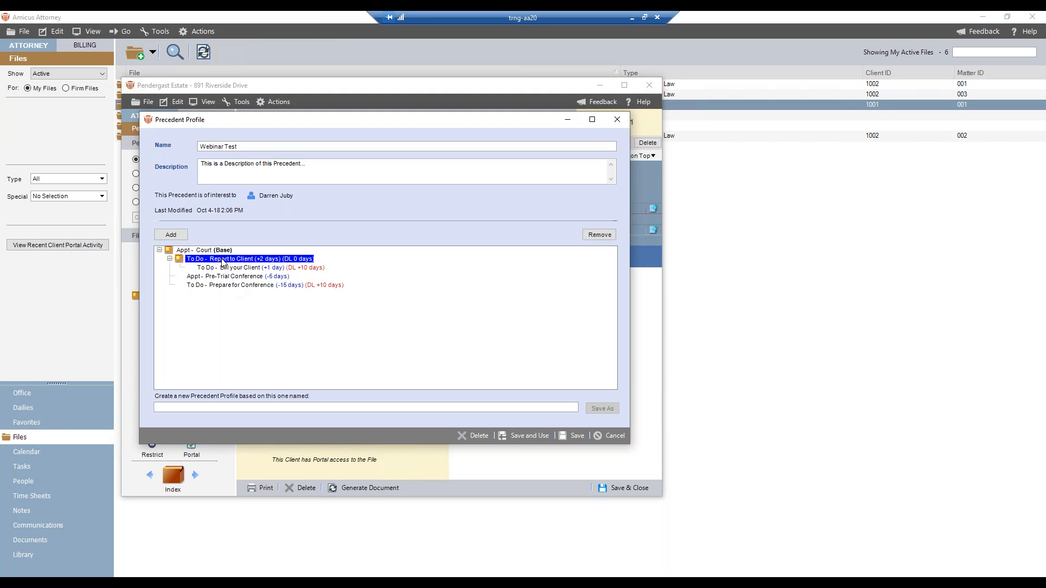
{"action": "left_click", "coordinate": [234, 269]}
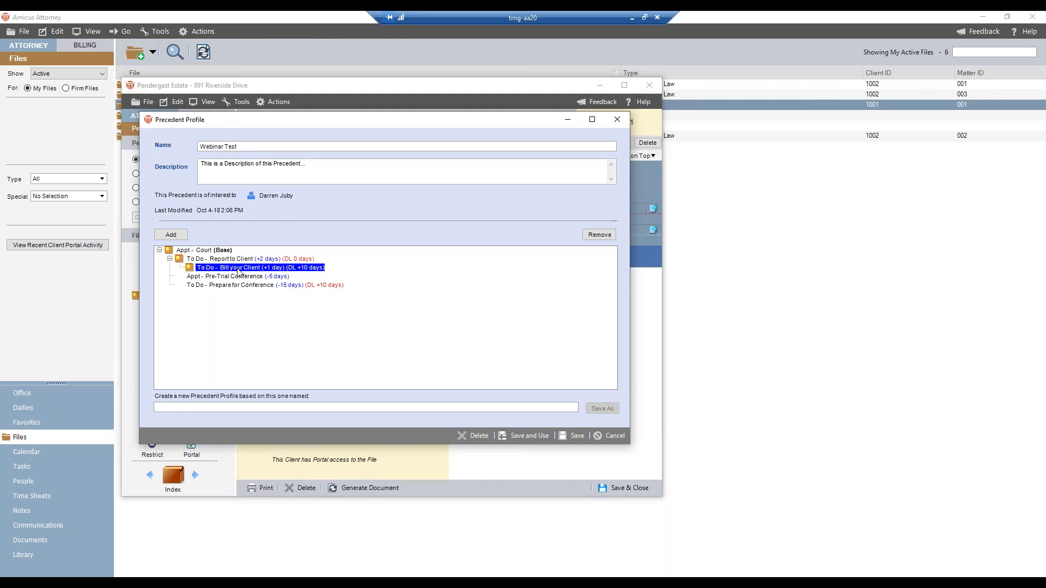
{"action": "left_click", "coordinate": [198, 251]}
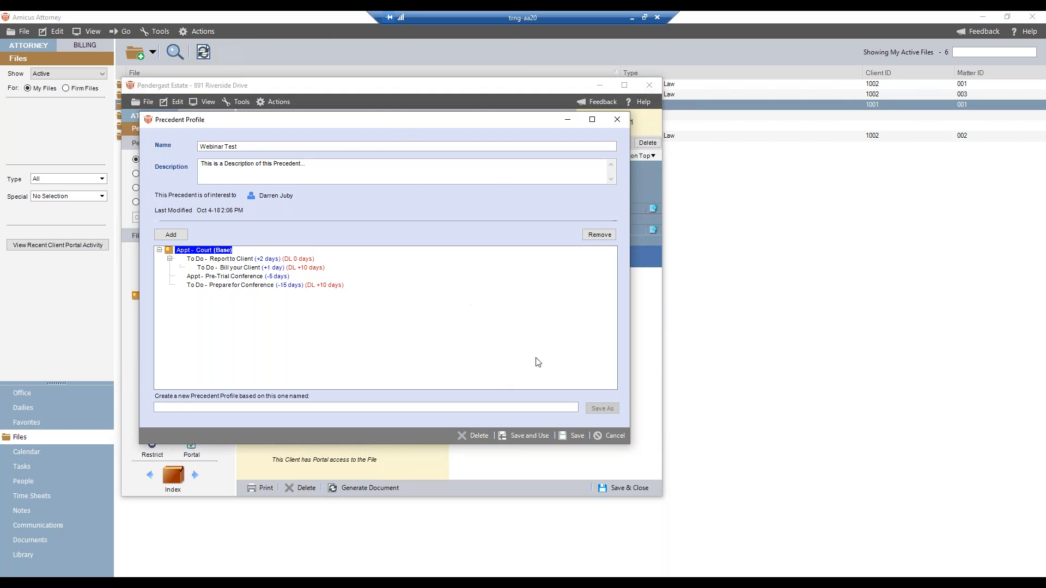
{"action": "left_click", "coordinate": [570, 438]}
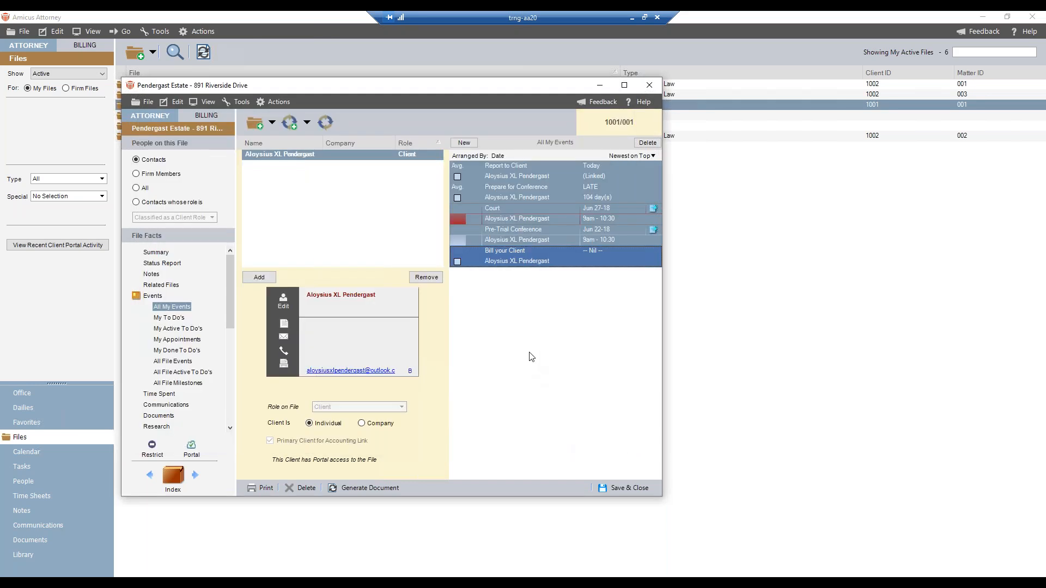
{"action": "left_click", "coordinate": [306, 121]}
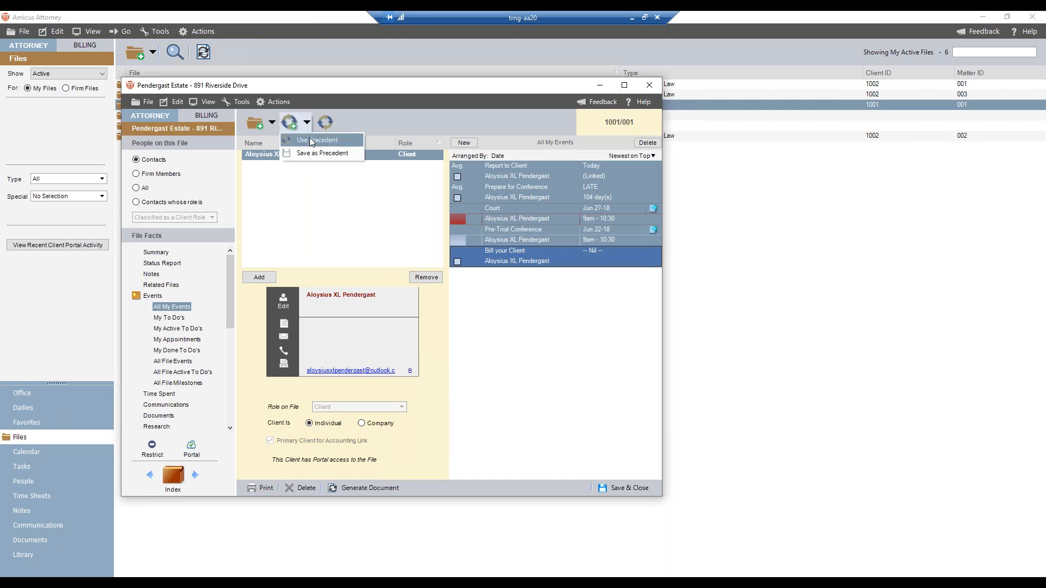
{"action": "left_click", "coordinate": [312, 140]}
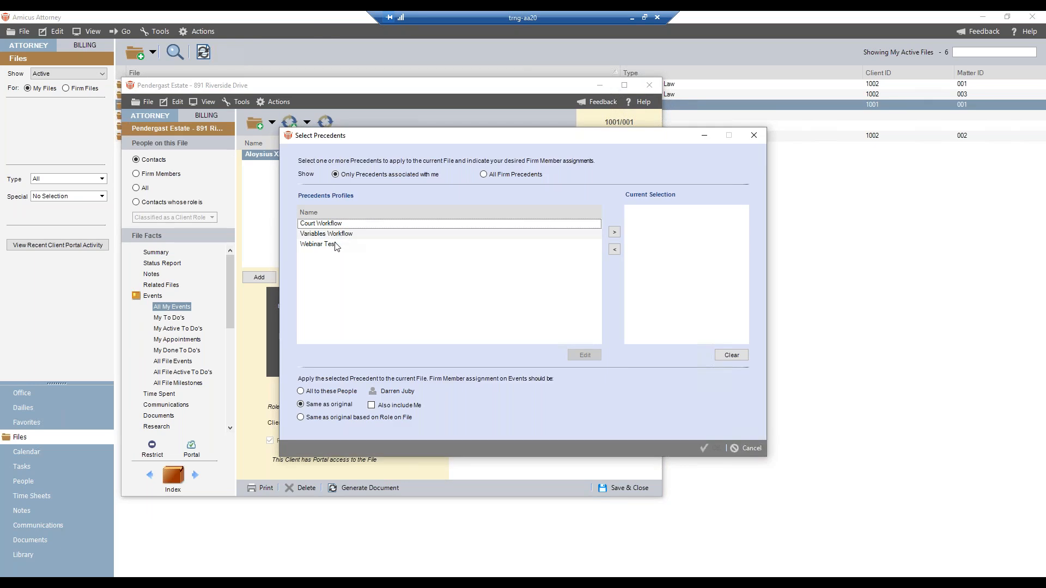
{"action": "left_click", "coordinate": [349, 245]}
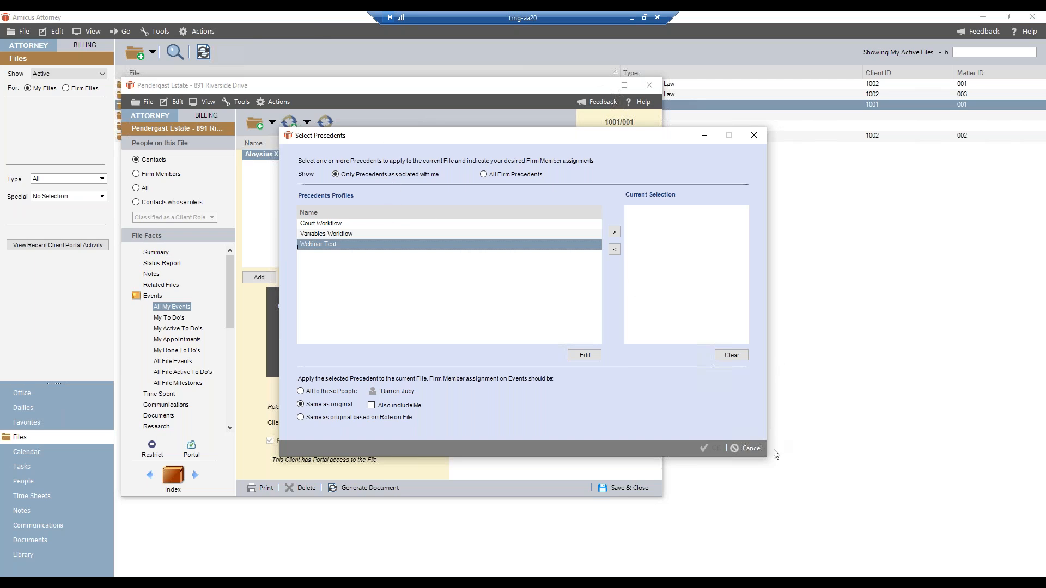
{"action": "left_click", "coordinate": [745, 447]}
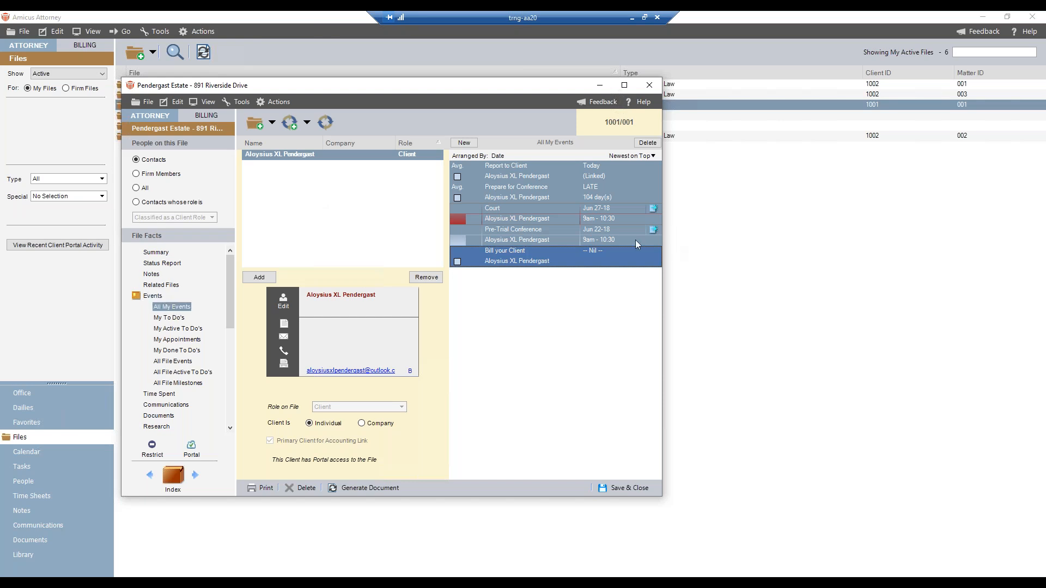
- Choose the Webinar Test precedent from those available to use on the file and open its profile for editing
{"action": "left_click", "coordinate": [307, 122]}
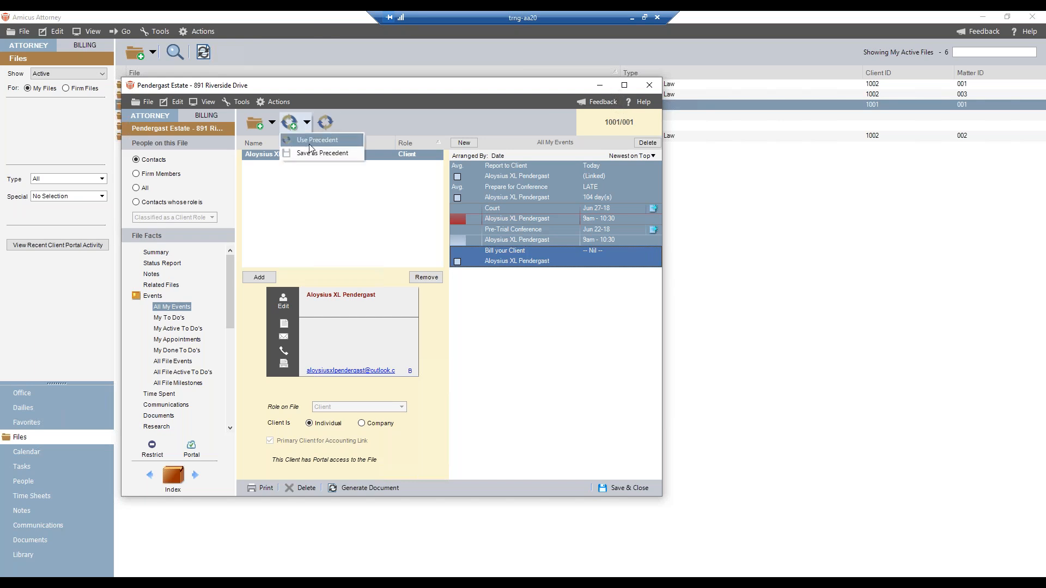
{"action": "left_click", "coordinate": [308, 143]}
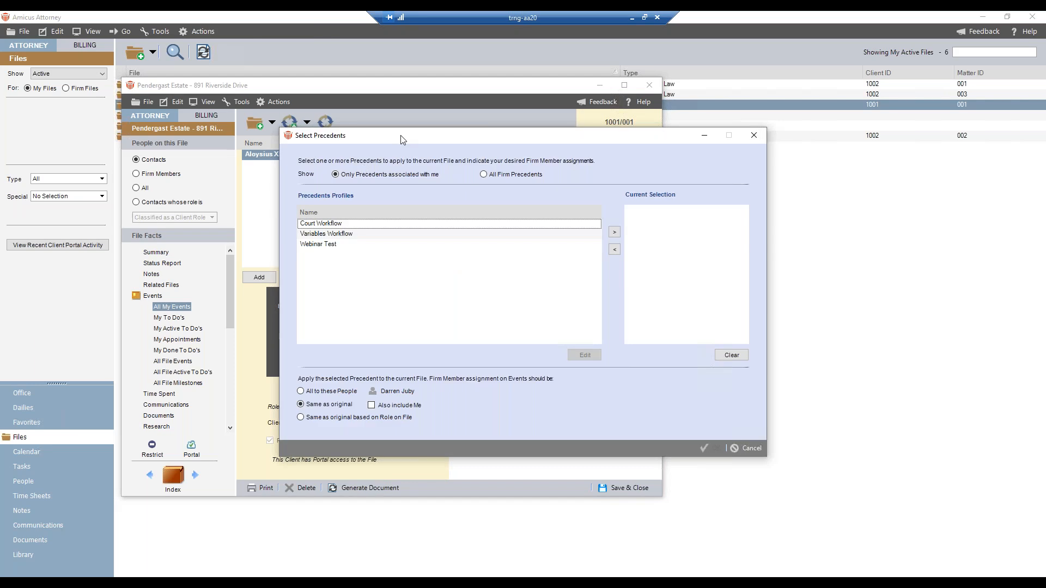
{"action": "left_click_drag", "start_coordinate": [395, 140], "coordinate": [260, 128]}
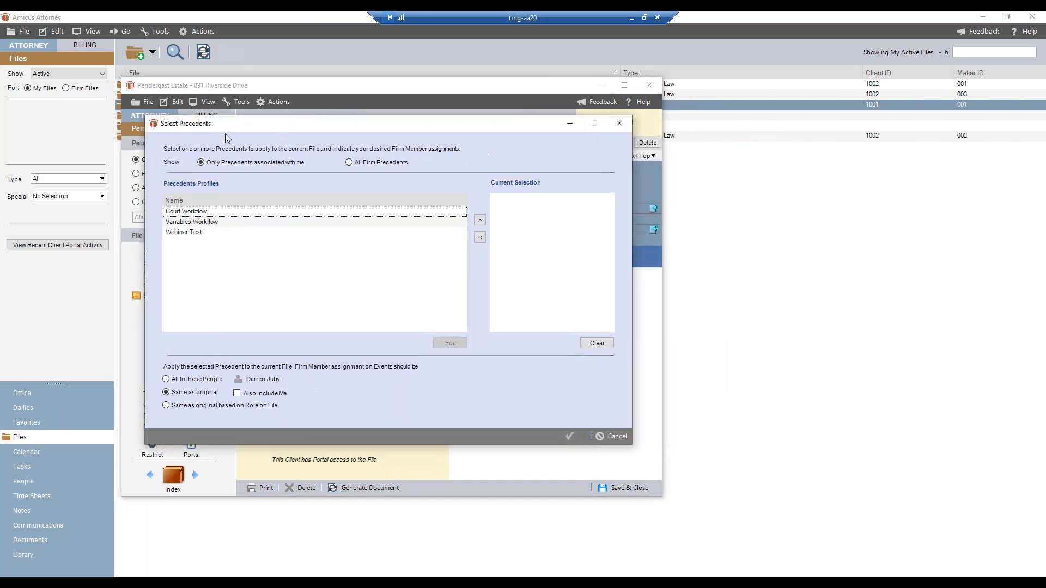
{"action": "left_click", "coordinate": [202, 232]}
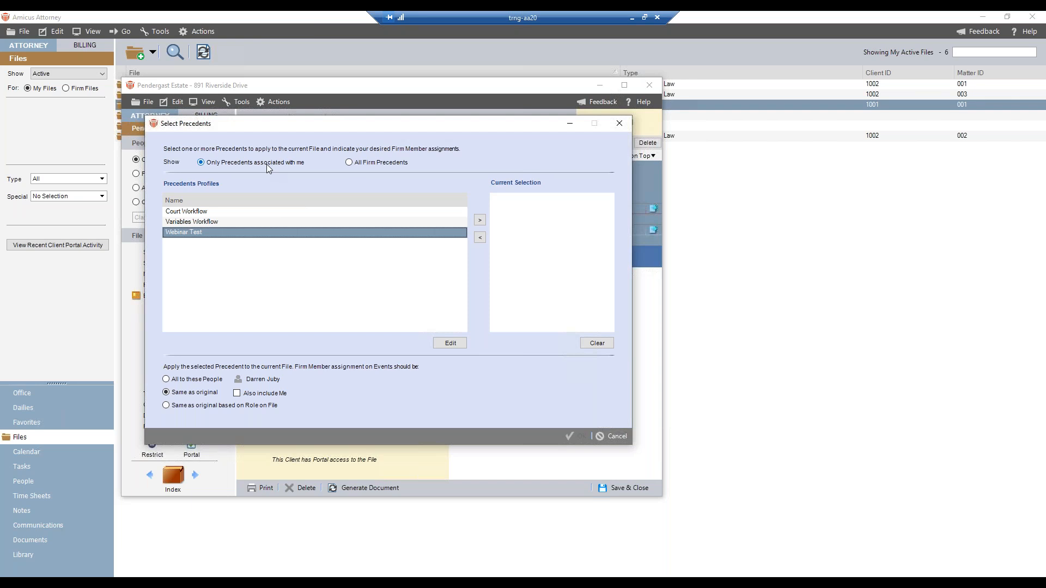
{"action": "left_click", "coordinate": [349, 163]}
{"action": "left_click", "coordinate": [201, 163]}
{"action": "left_click", "coordinate": [450, 343]}
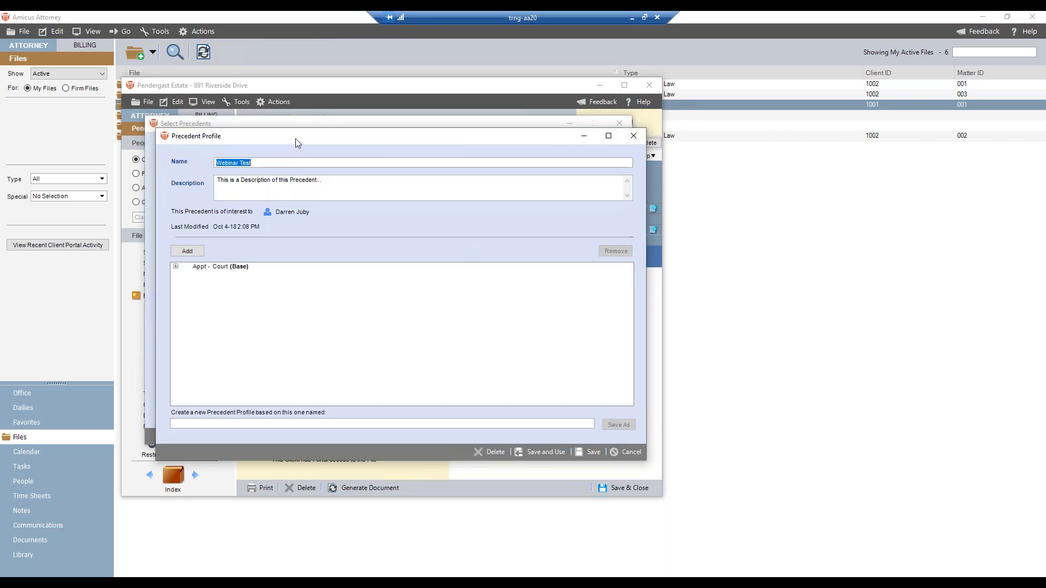
{"action": "left_click_drag", "start_coordinate": [285, 139], "coordinate": [247, 127]}
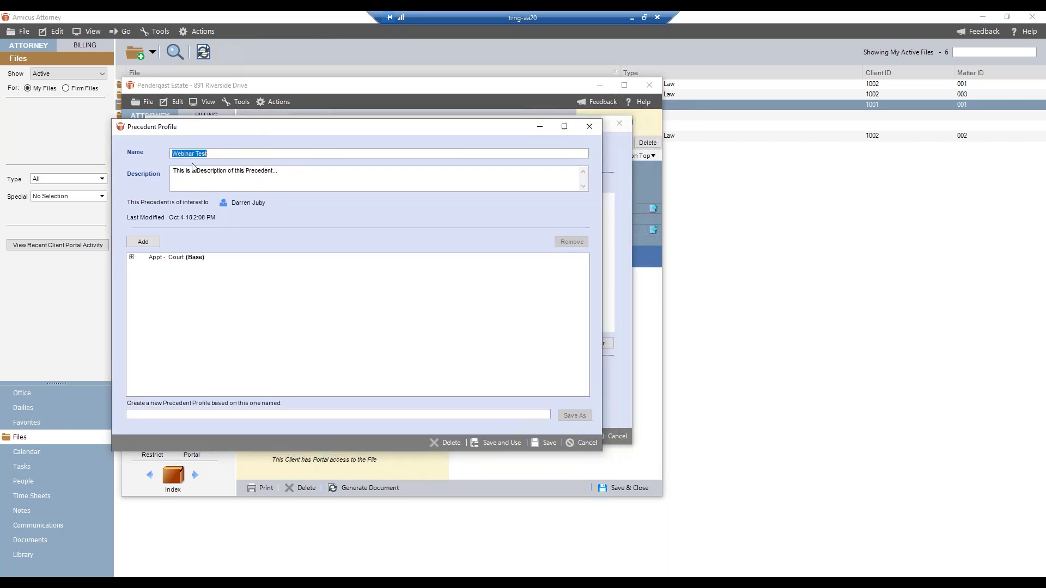
- Expand the profile's event chain and create a new precedent profile based on it, named "Webinar Two"
{"action": "left_click", "coordinate": [131, 257]}
{"action": "left_click", "coordinate": [142, 266]}
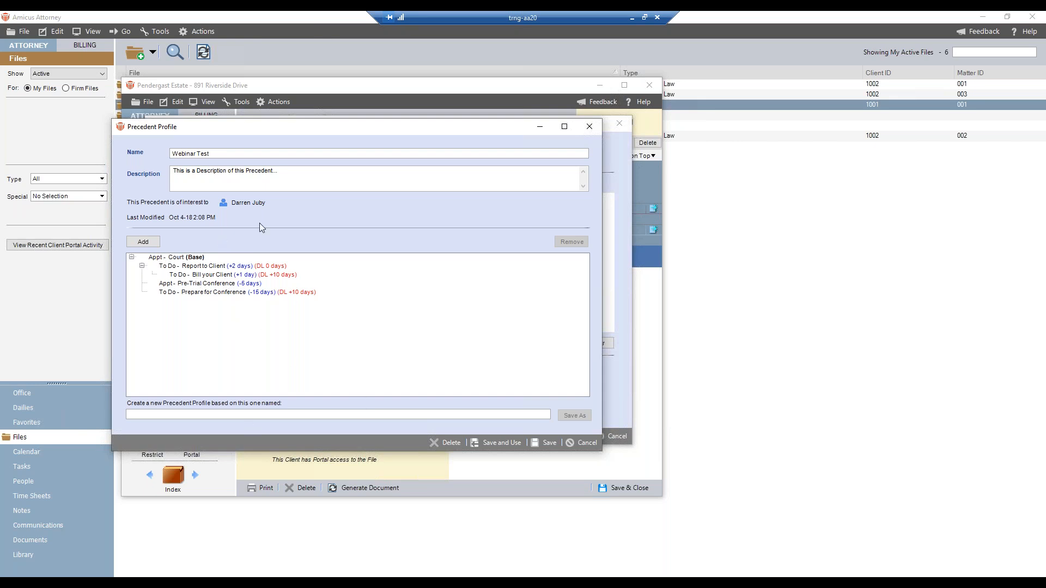
{"action": "left_click", "coordinate": [202, 414]}
{"action": "type", "text": "Webinar Two"}
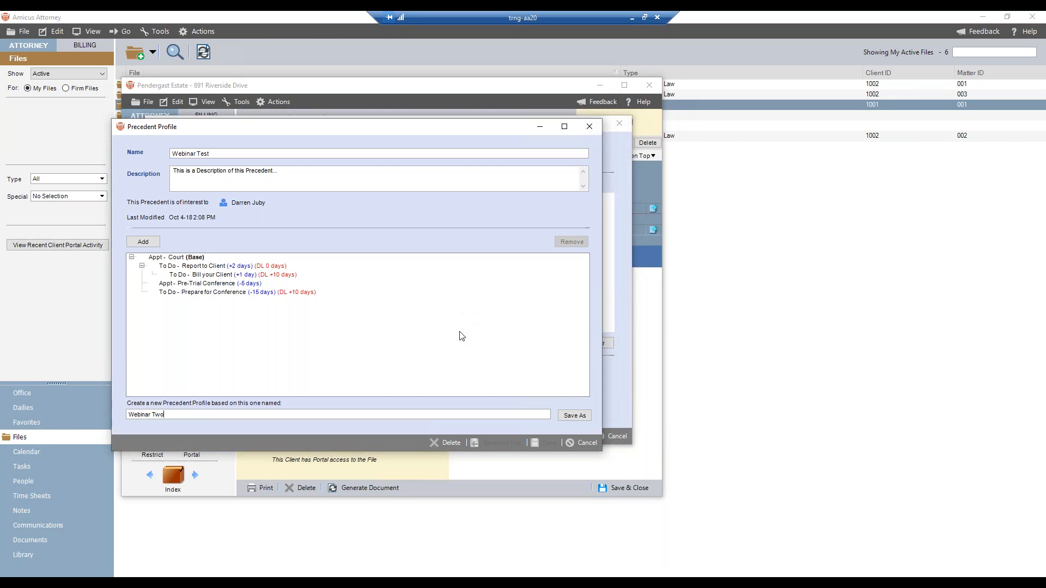
{"action": "left_click", "coordinate": [574, 416]}
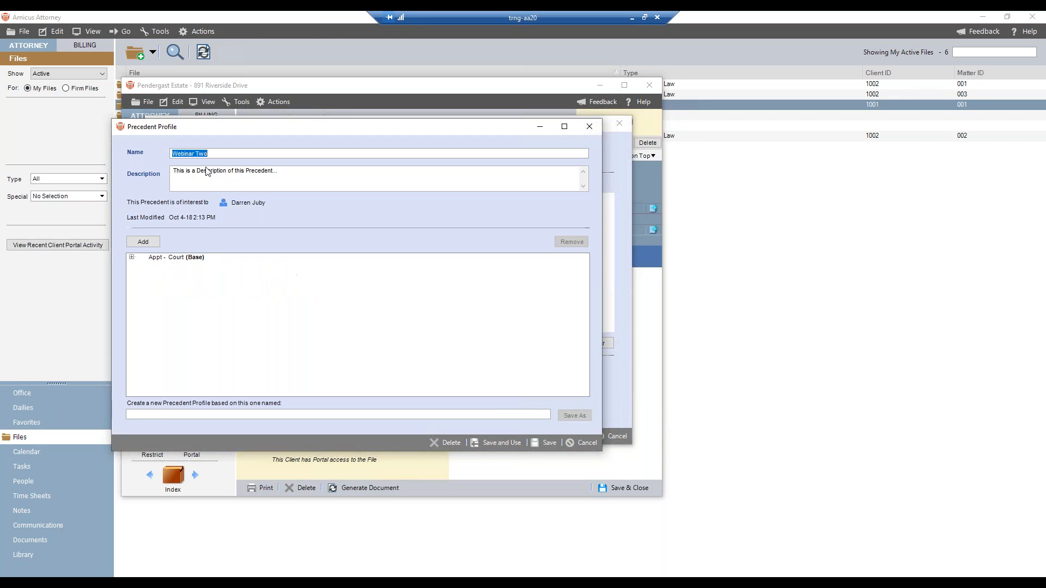
{"action": "left_click_drag", "start_coordinate": [227, 129], "coordinate": [394, 194]}
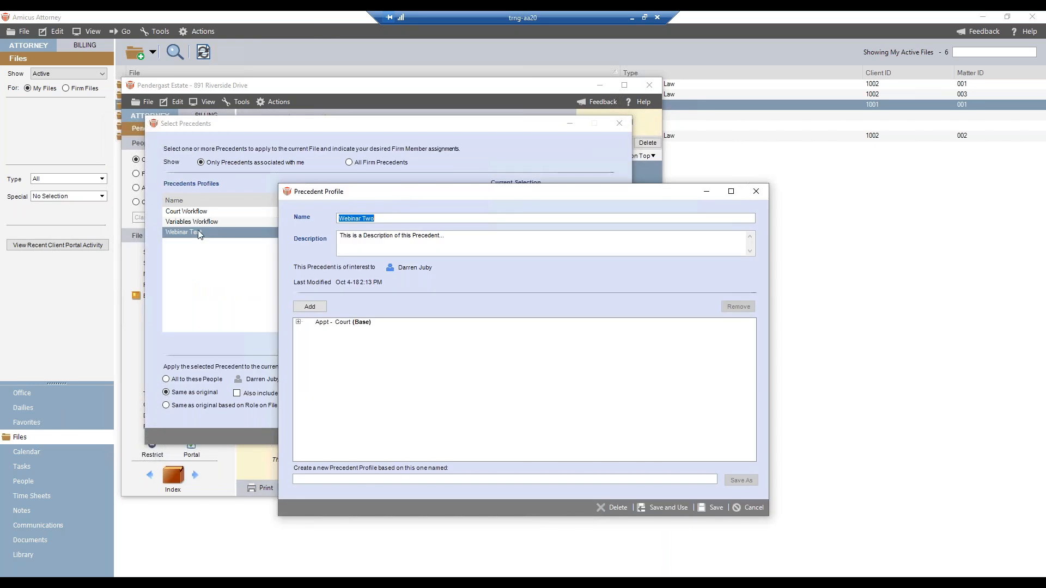
{"action": "left_click_drag", "start_coordinate": [380, 194], "coordinate": [235, 159]}
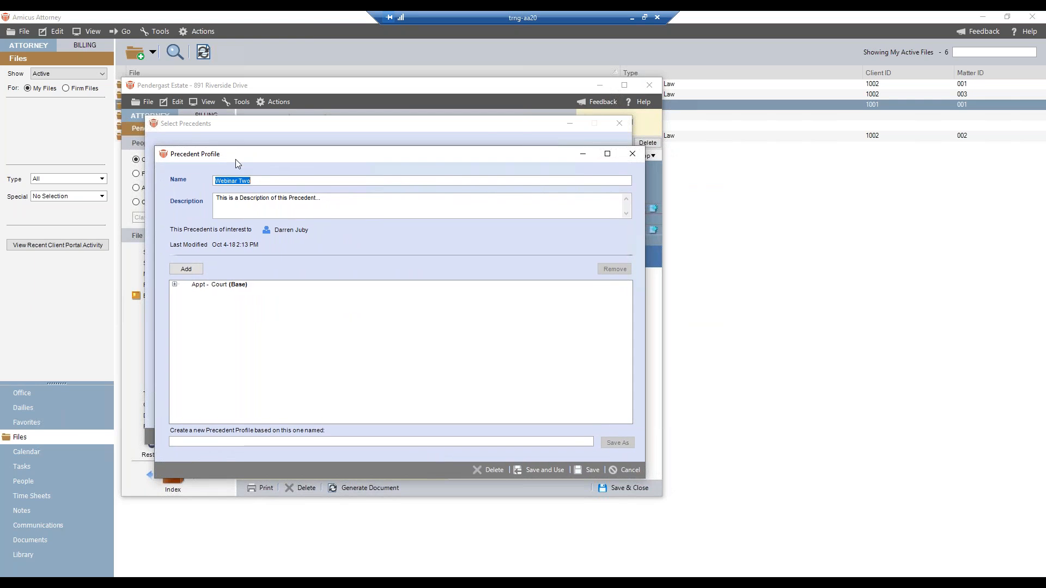
- Append "this is a copy of Webinar Test" to the Webinar Two description and expand the profile's linked event chain
{"action": "left_click", "coordinate": [330, 200]}
{"action": "type", "text": "this is a copy of Webinar Test"}
{"action": "left_click", "coordinate": [175, 284]}
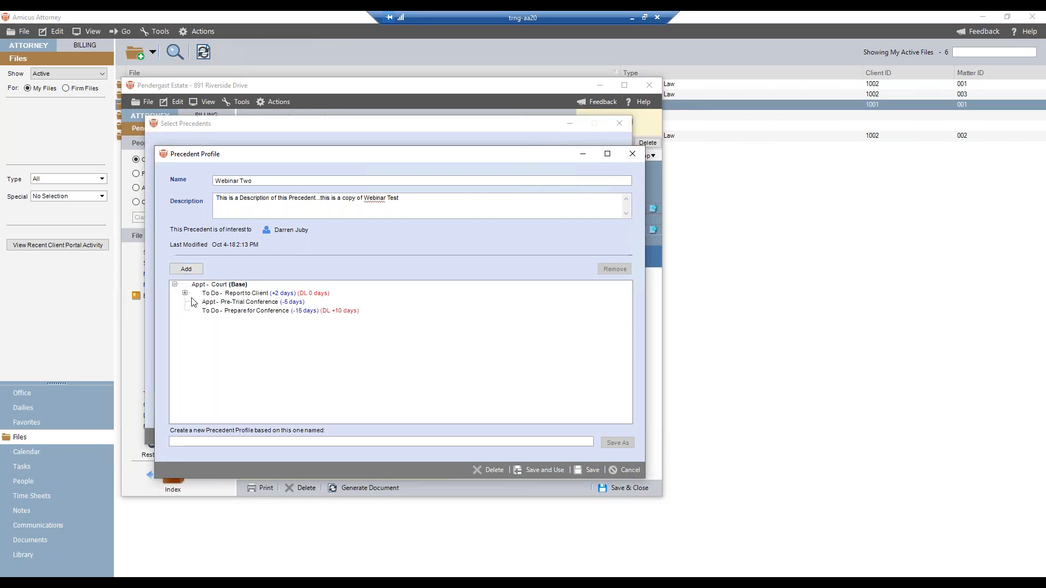
{"action": "left_click", "coordinate": [184, 294]}
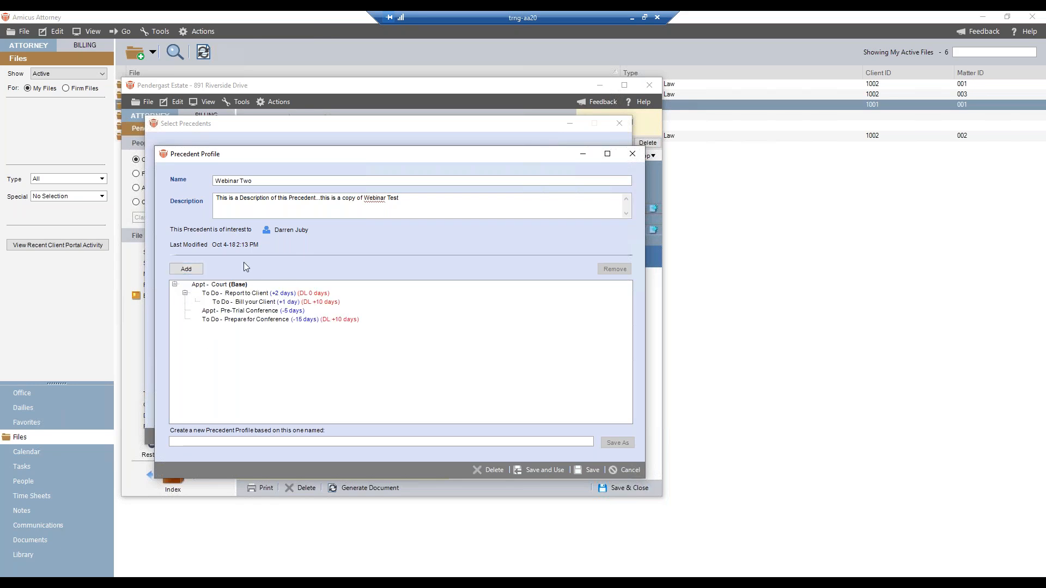
- Review the event details of the Court base appointment without changing them, and save the Webinar Two precedent profile
{"action": "left_click", "coordinate": [223, 287]}
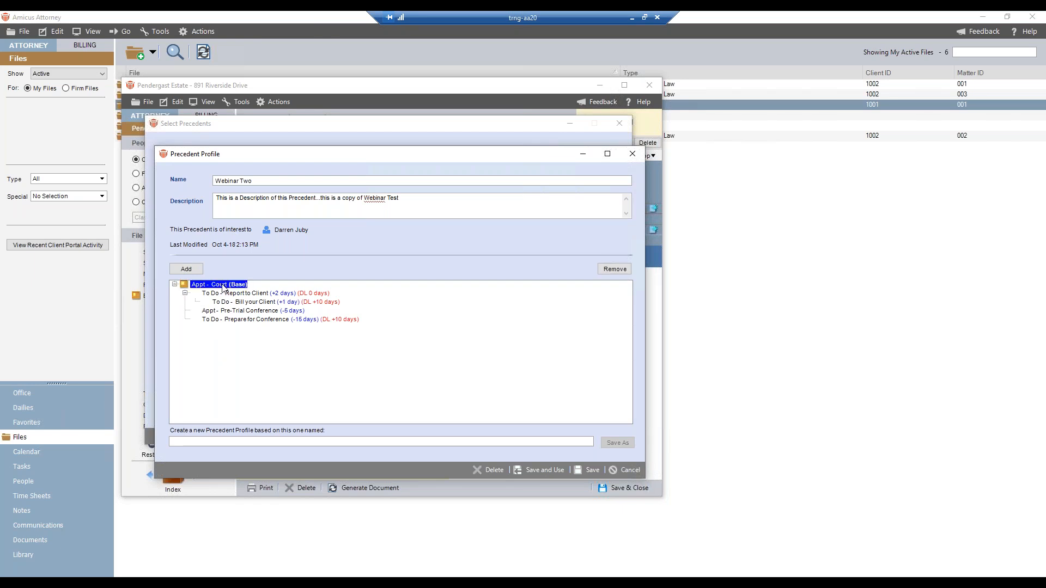
{"action": "double_click", "coordinate": [223, 288]}
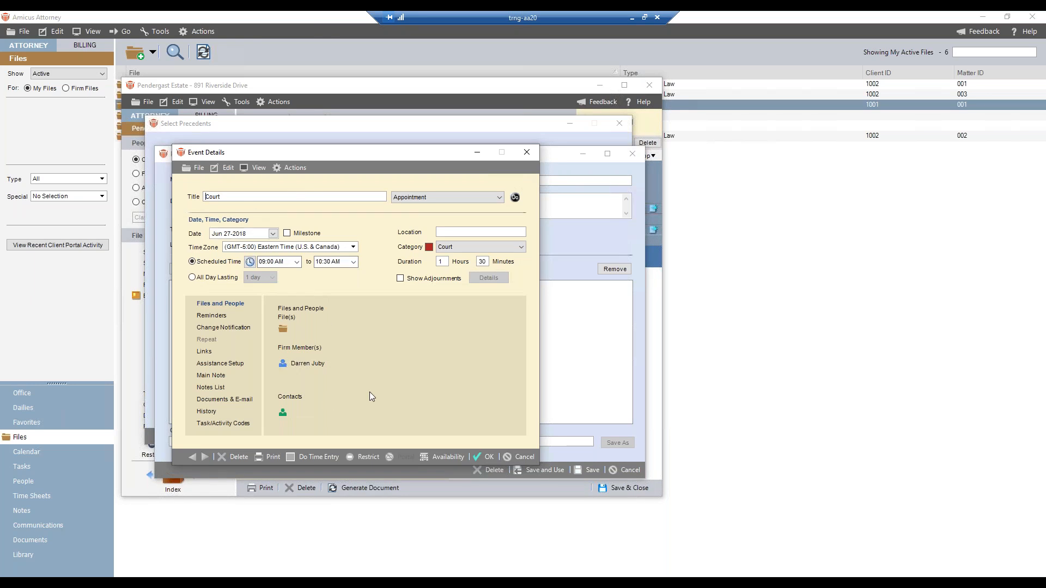
{"action": "left_click", "coordinate": [513, 457]}
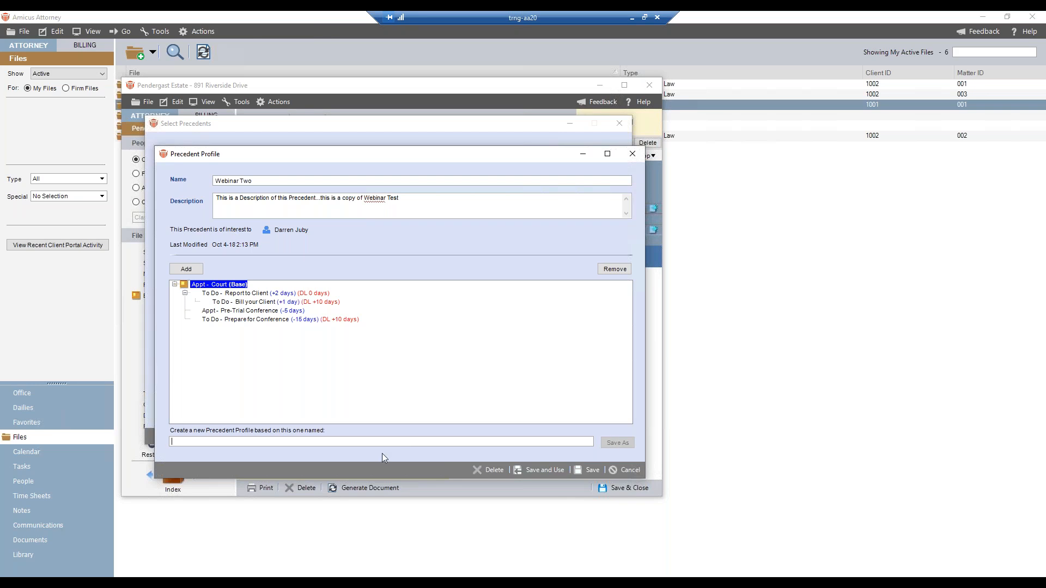
{"action": "left_click", "coordinate": [587, 471]}
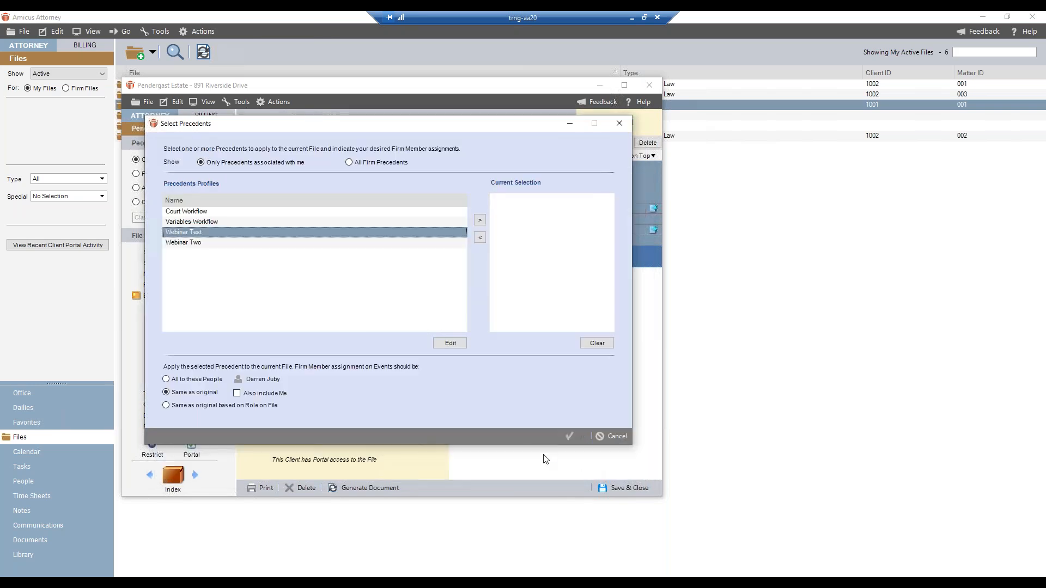
- Leave the precedent selection without applying a precedent, and save and close the estate file
{"action": "left_click", "coordinate": [234, 244]}
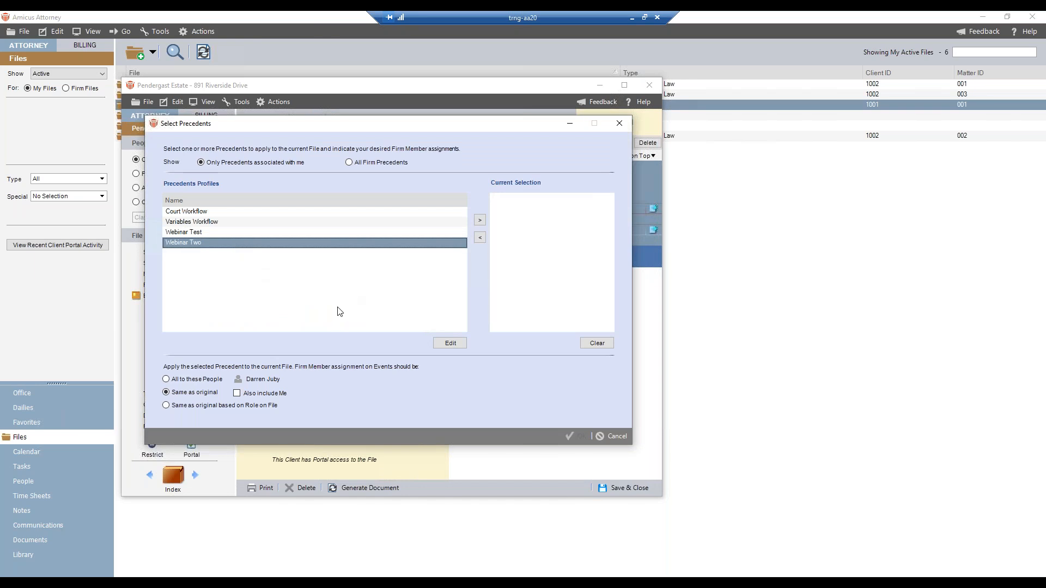
{"action": "left_click", "coordinate": [208, 232]}
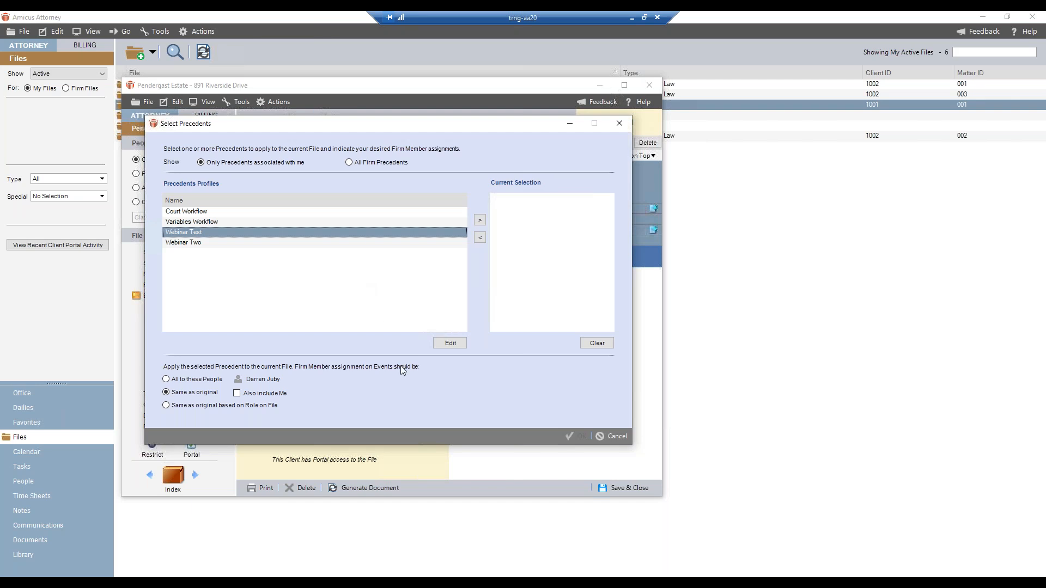
{"action": "left_click", "coordinate": [608, 435]}
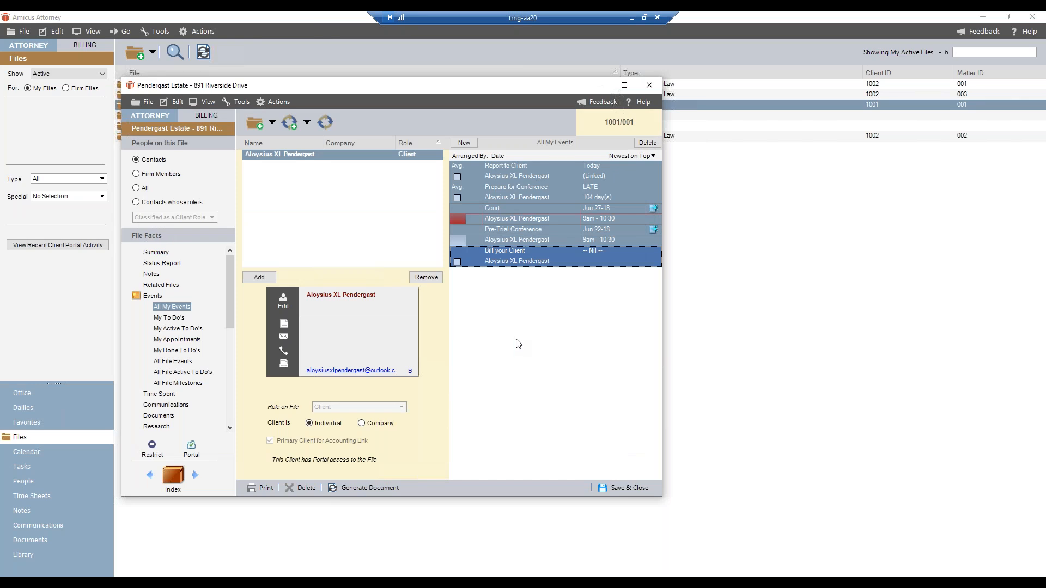
{"action": "left_click", "coordinate": [627, 488]}
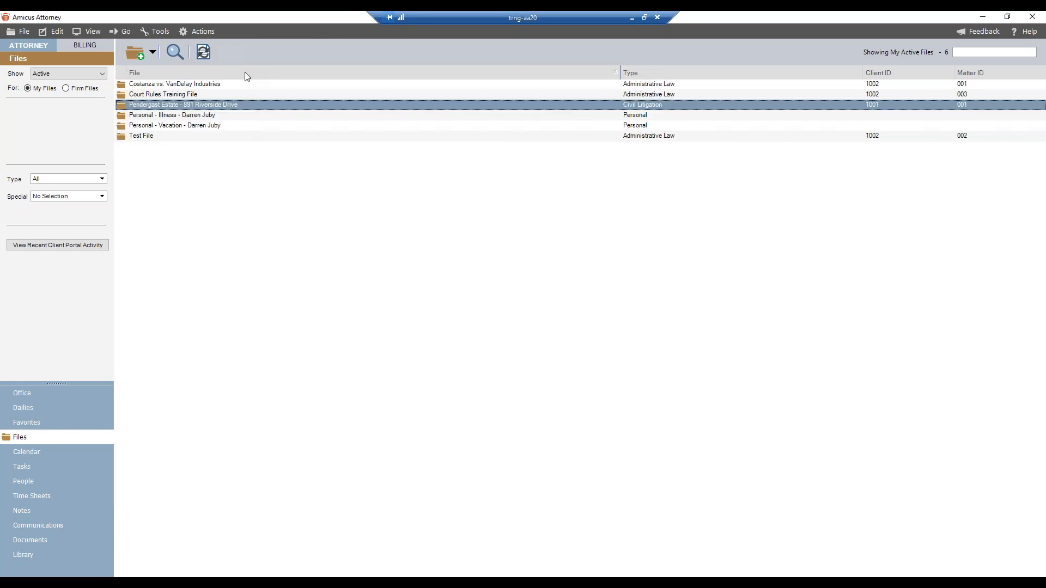
- Open the active file for the VanDelay Industries lawsuit and display all of its events
{"action": "double_click", "coordinate": [197, 85]}
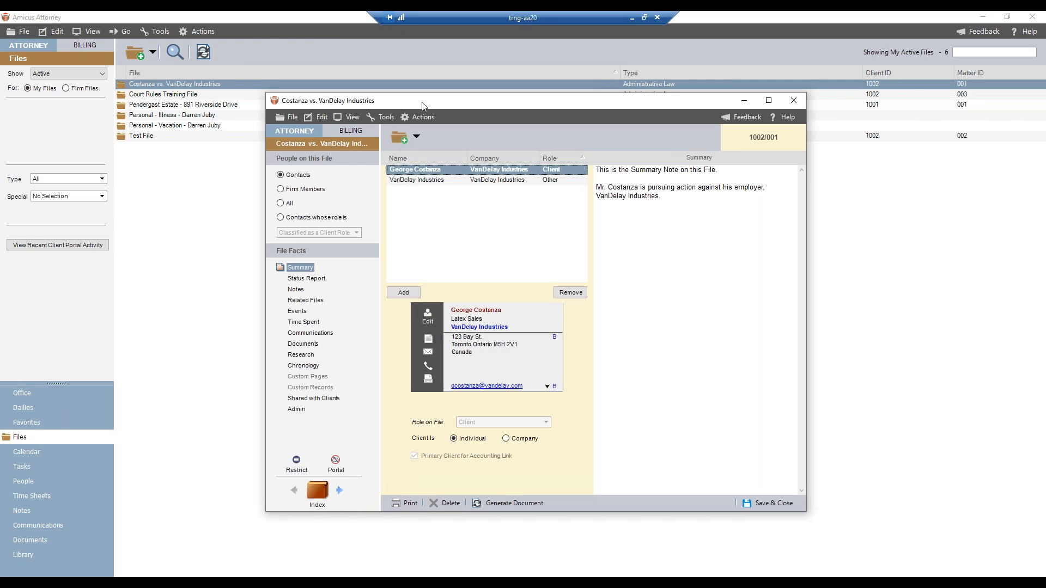
{"action": "left_click", "coordinate": [298, 312]}
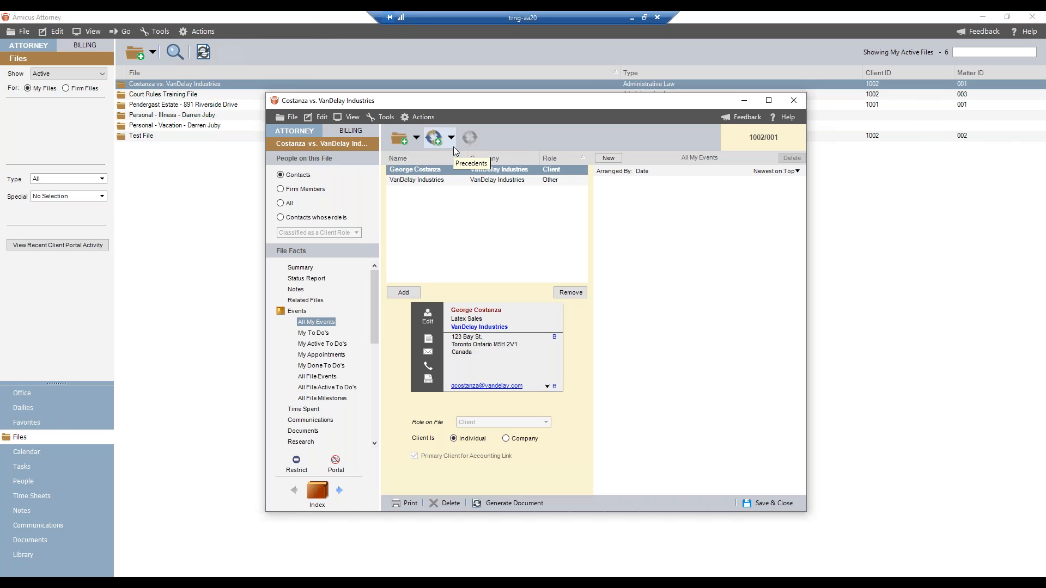
{"action": "left_click_drag", "start_coordinate": [474, 106], "coordinate": [328, 88]}
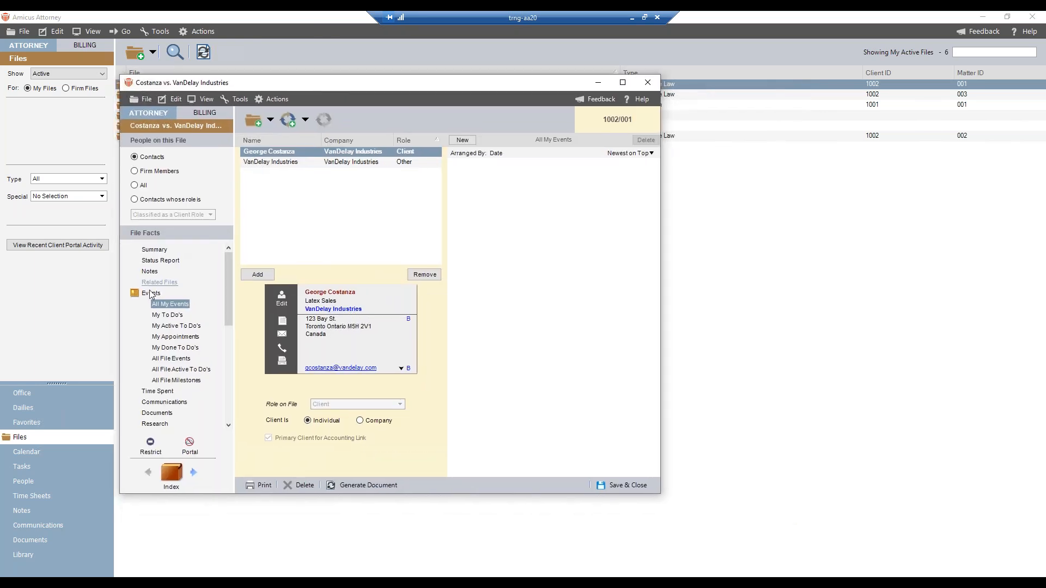
- Start using a precedent on this file and open the Webinar Two profile for editing
{"action": "left_click", "coordinate": [303, 122]}
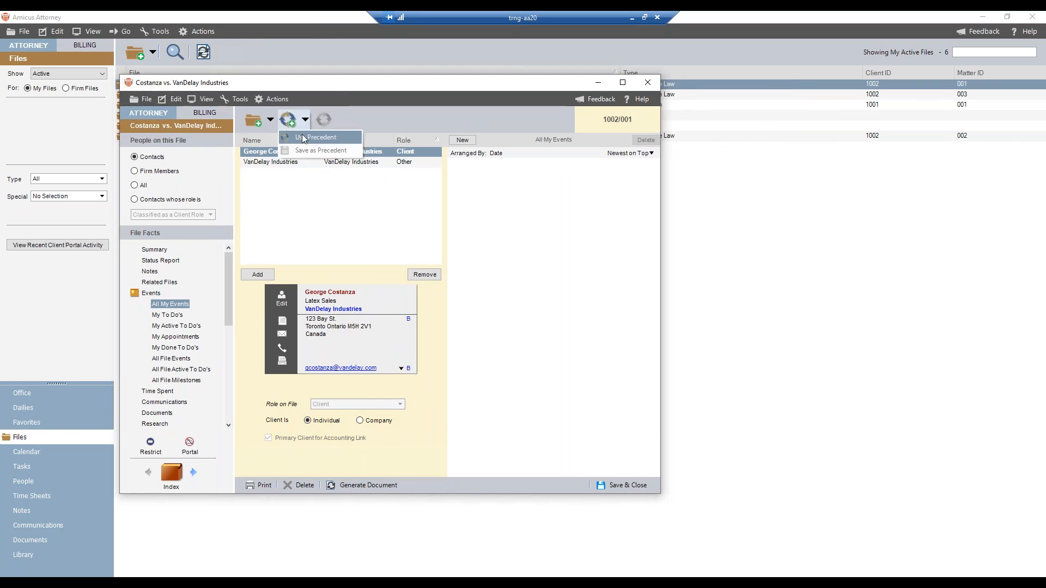
{"action": "left_click", "coordinate": [302, 135]}
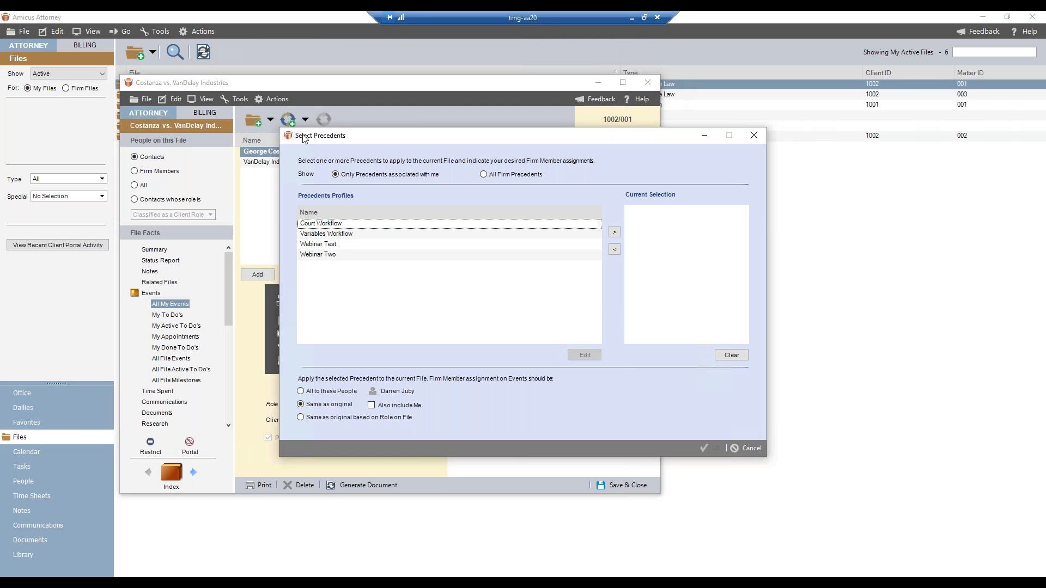
{"action": "left_click_drag", "start_coordinate": [354, 137], "coordinate": [206, 114]}
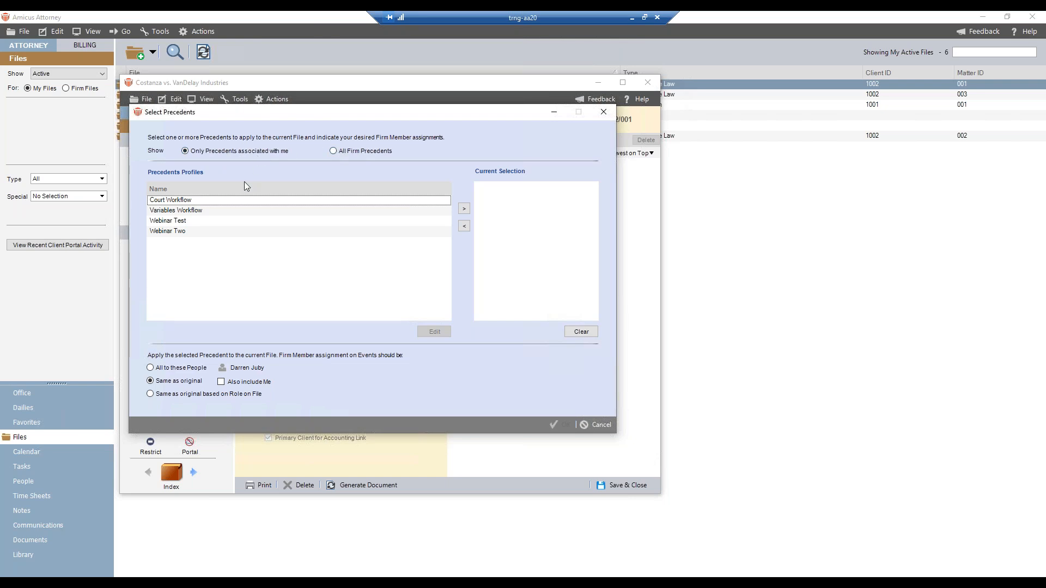
{"action": "left_click", "coordinate": [180, 234]}
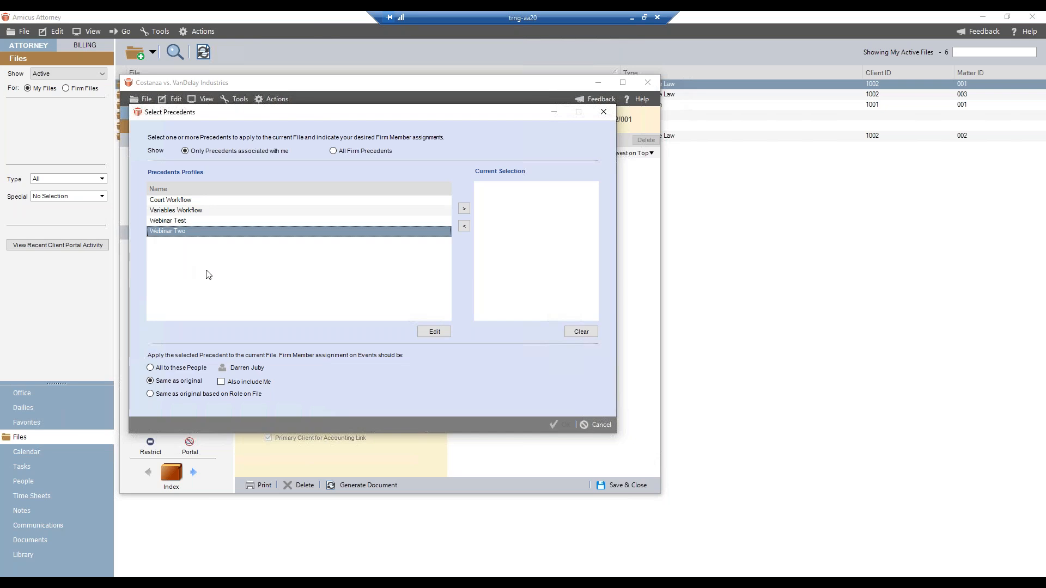
{"action": "left_click", "coordinate": [434, 332]}
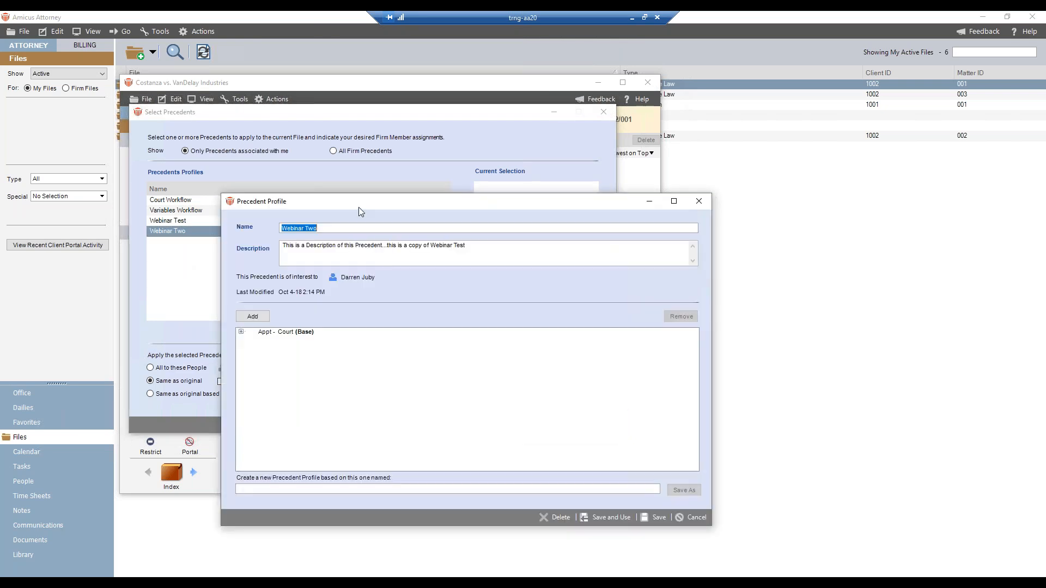
{"action": "left_click_drag", "start_coordinate": [365, 202], "coordinate": [272, 128]}
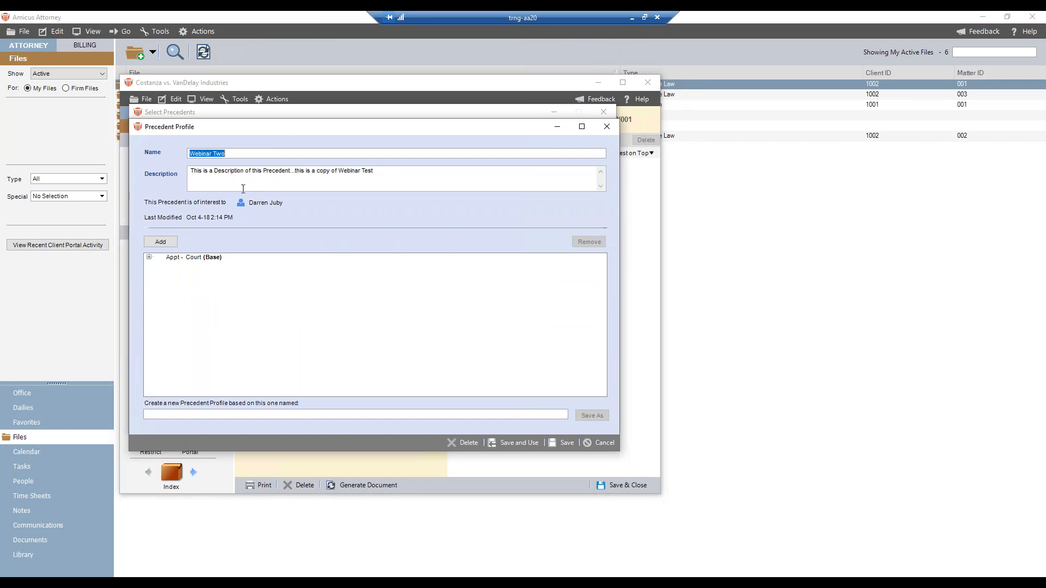
- Rename the precedent profile as "Webinar Two (2)"
{"action": "left_click_drag", "start_coordinate": [236, 154], "coordinate": [164, 153]}
{"action": "left_click", "coordinate": [275, 151]}
{"action": "type", "text": "(@)_"}
{"action": "key", "text": "BackSpace"}
{"action": "key", "text": "BackSpace"}
{"action": "type", "text": "2)"}
- Append ", and we are now Editing this Precedent" to the precedent profile's description
{"action": "left_click", "coordinate": [387, 169]}
{"action": "type", "text": ", and we are now Edit"}
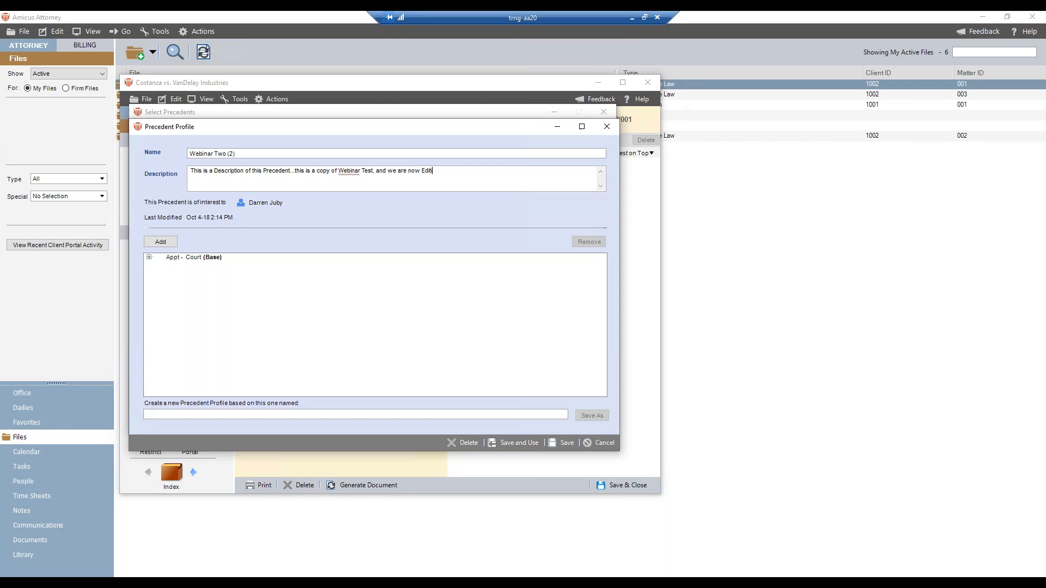
{"action": "type", "text": "ing this Precedent, a"}
{"action": "key", "text": "BackSpace"}
- Delete the Prepare for Conference To Do from the Court event chain and expand the remaining linked events
{"action": "left_click", "coordinate": [149, 258]}
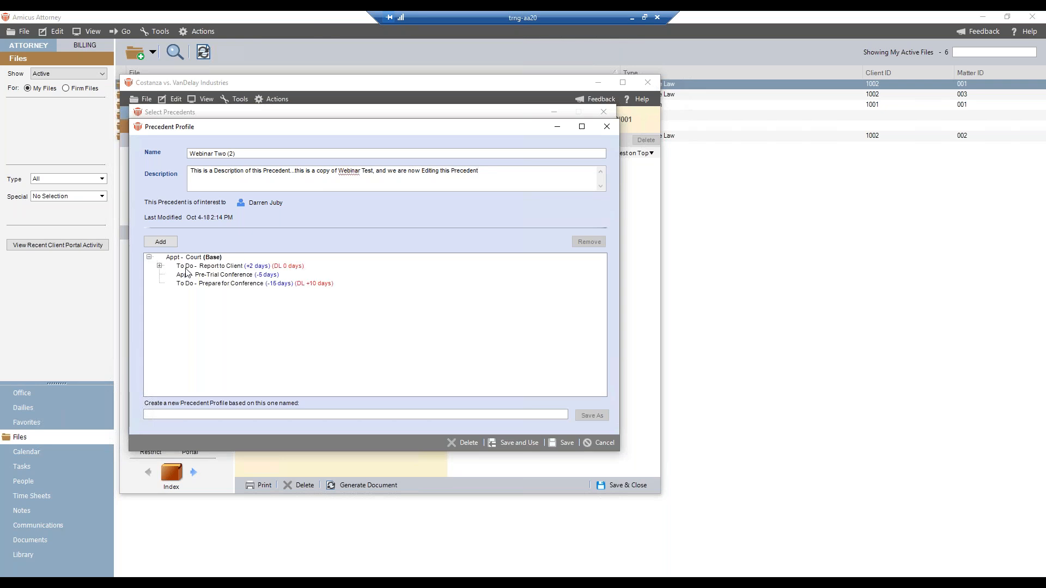
{"action": "left_click", "coordinate": [159, 266]}
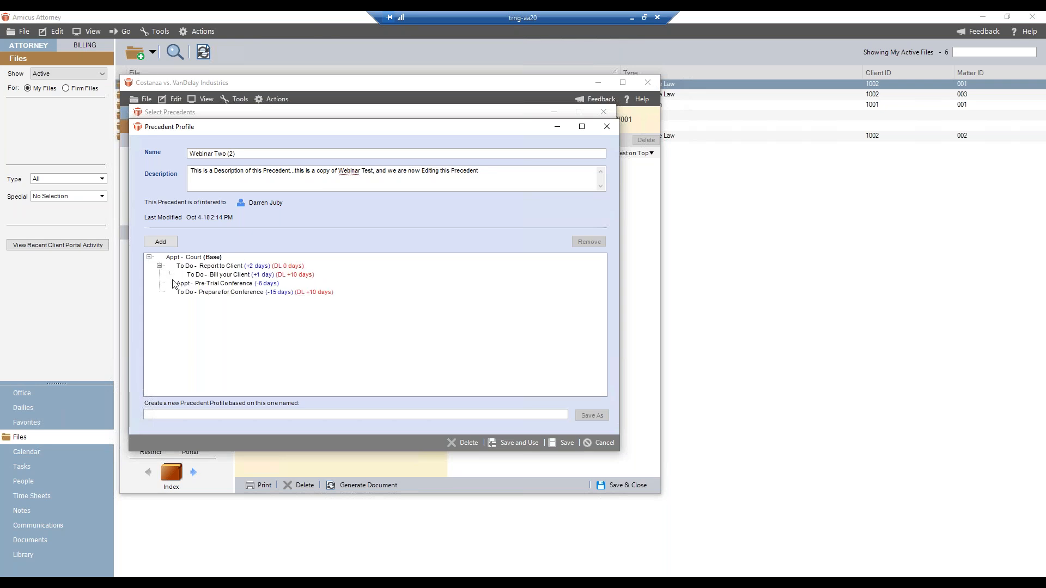
{"action": "left_click", "coordinate": [218, 297]}
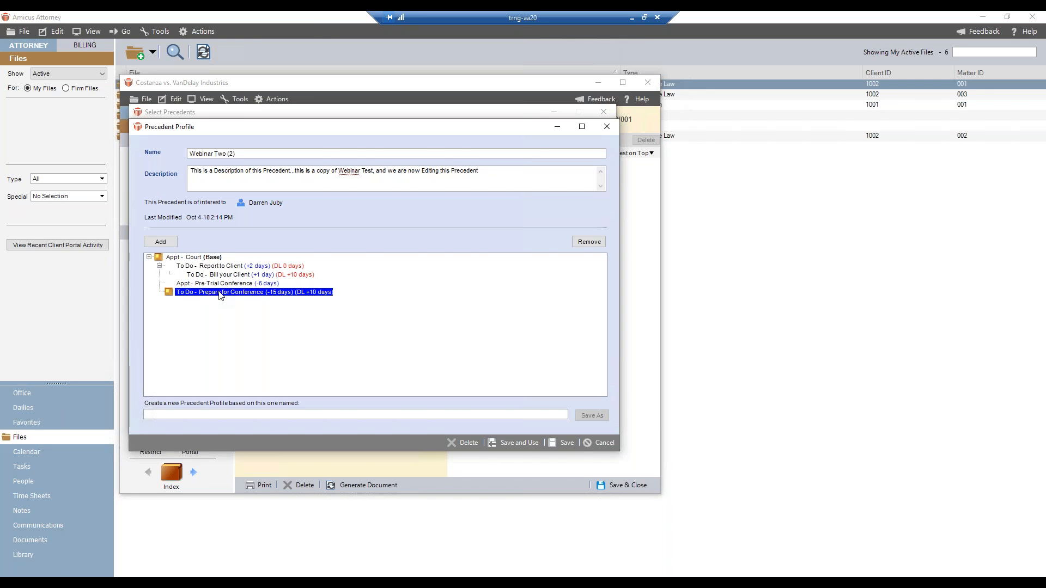
{"action": "double_click", "coordinate": [220, 293]}
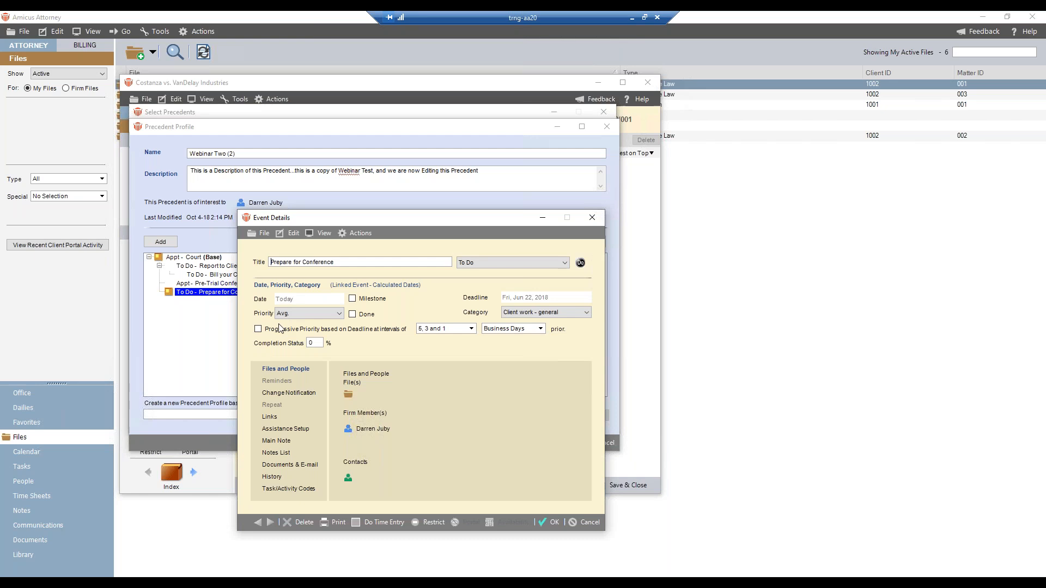
{"action": "left_click", "coordinate": [309, 524]}
{"action": "left_click", "coordinate": [210, 161]}
{"action": "left_click", "coordinate": [149, 257]}
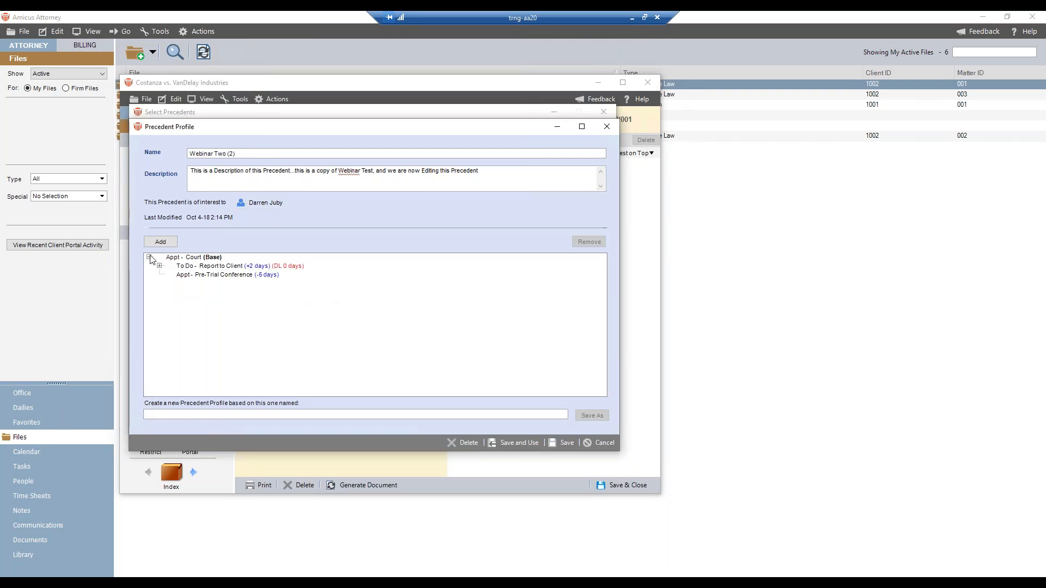
{"action": "left_click", "coordinate": [159, 266]}
- Add a new blank To Do to the precedent's event list, remove it again, and re-expand the Court event chain
{"action": "left_click", "coordinate": [194, 283]}
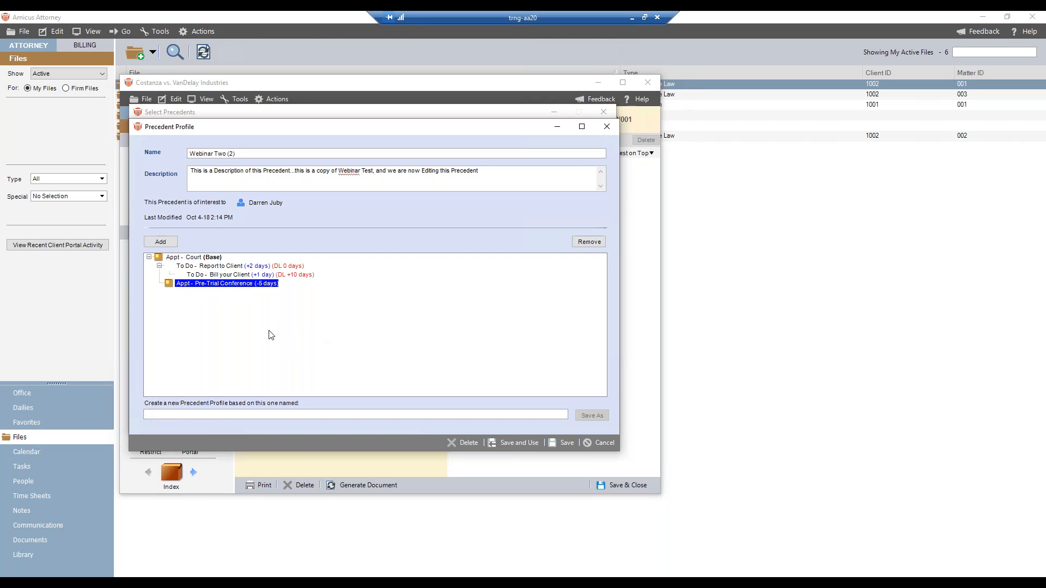
{"action": "left_click", "coordinate": [171, 244]}
{"action": "left_click", "coordinate": [182, 268]}
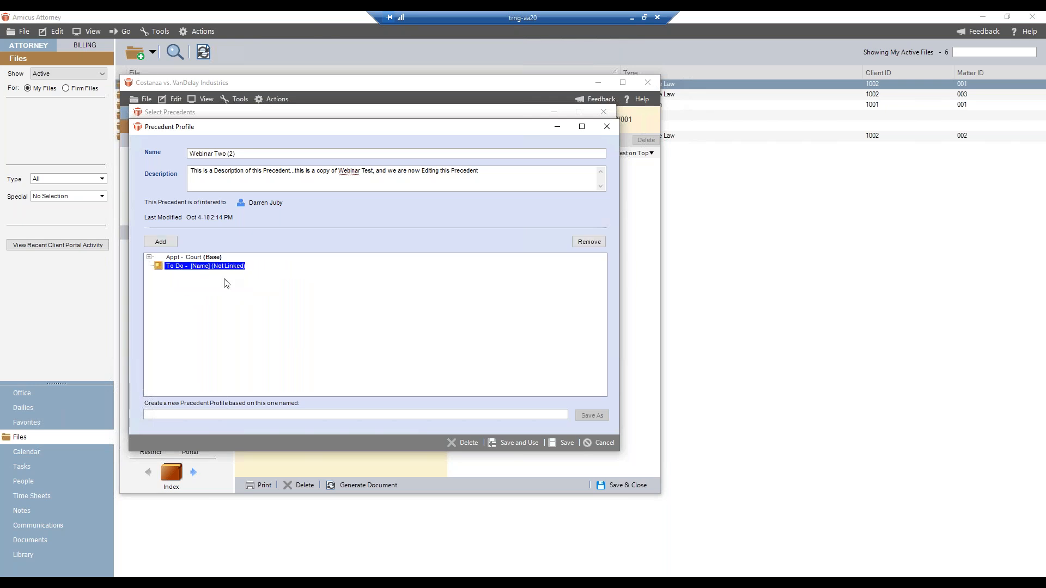
{"action": "left_click", "coordinate": [591, 243]}
{"action": "left_click", "coordinate": [149, 258]}
{"action": "left_click", "coordinate": [159, 266]}
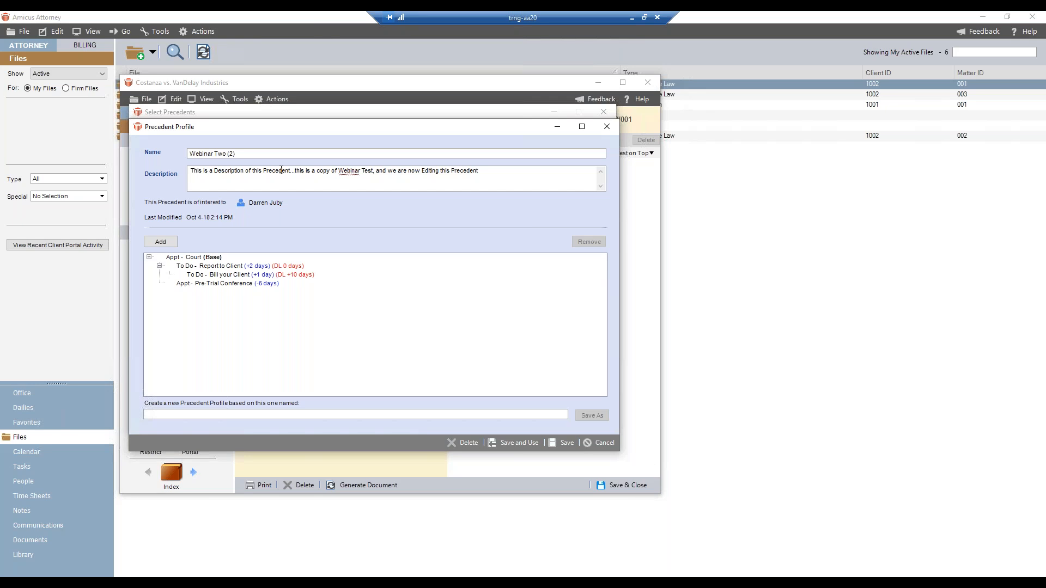
- Remove "(2)" from the profile name, then save and use the precedent with firm members assigned same as original based on Role on File
{"action": "left_click_drag", "start_coordinate": [247, 155], "coordinate": [229, 156]}
{"action": "key", "text": "BackSpace"}
{"action": "left_click", "coordinate": [526, 445]}
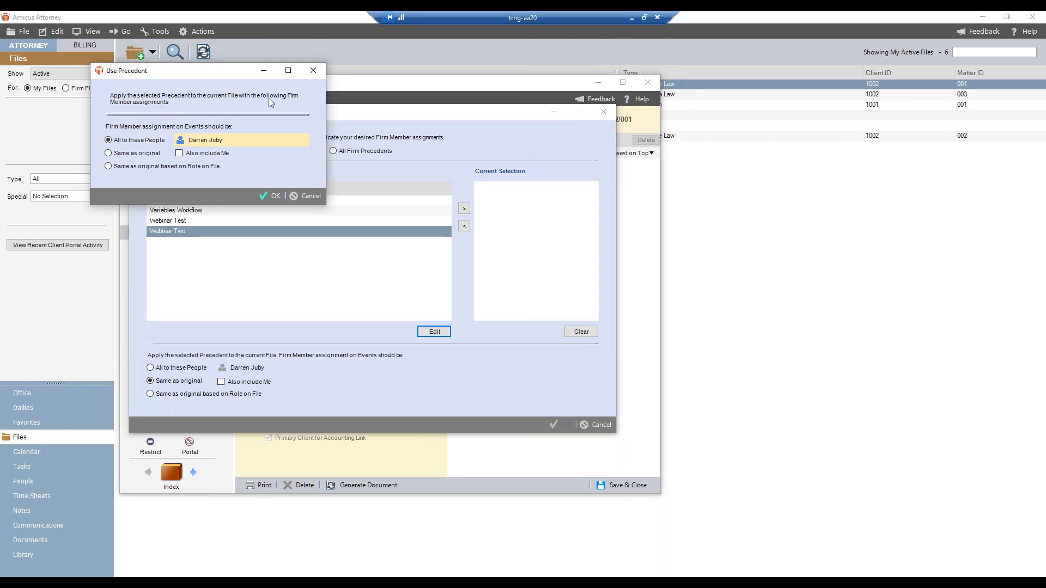
{"action": "left_click", "coordinate": [109, 167]}
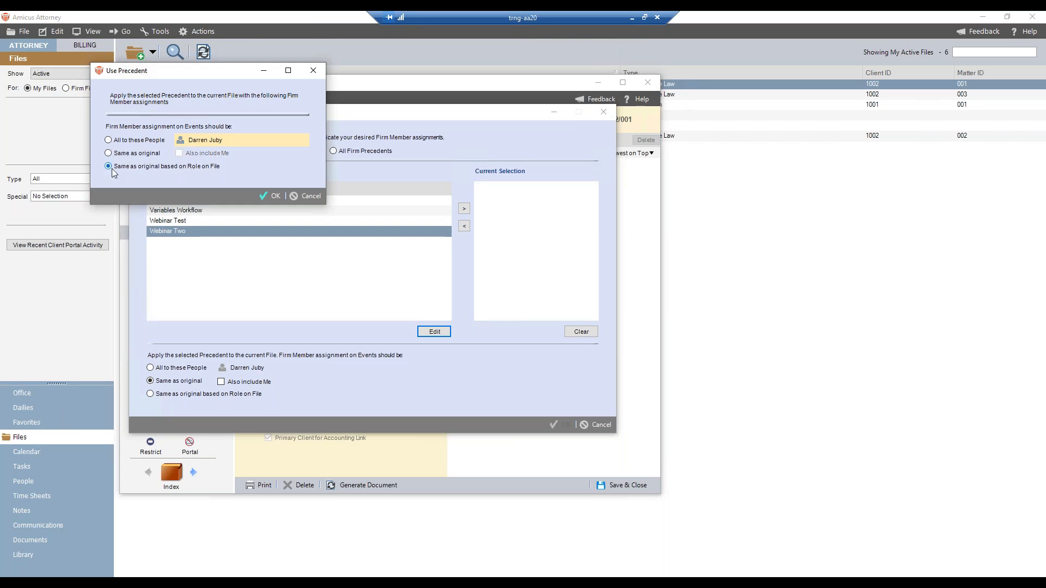
{"action": "left_click", "coordinate": [268, 196]}
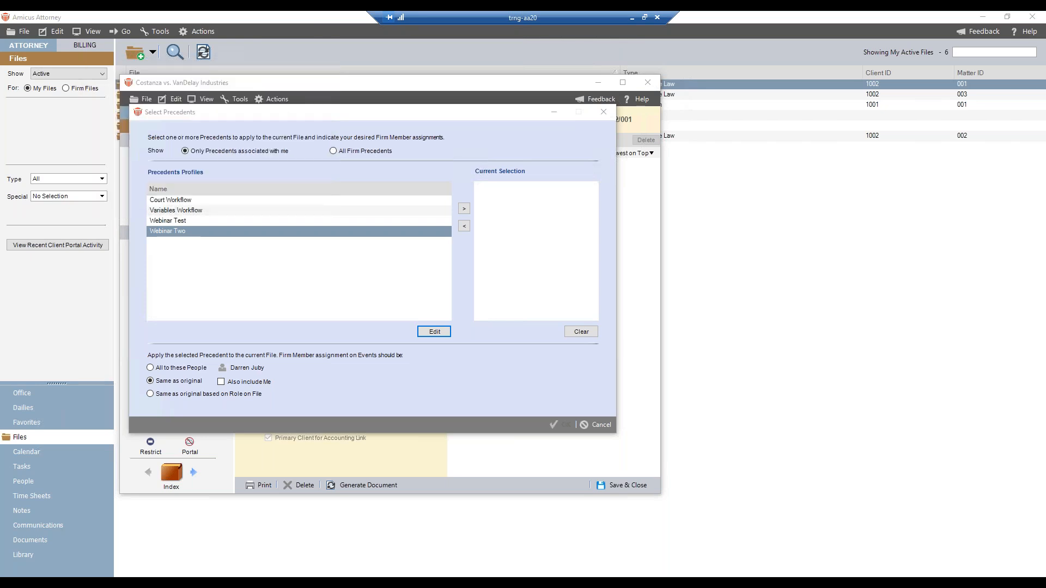
- Set the Court event's base date to October 25, 2018 and apply the Webinar Two precedent to the file
{"action": "left_click", "coordinate": [464, 209]}
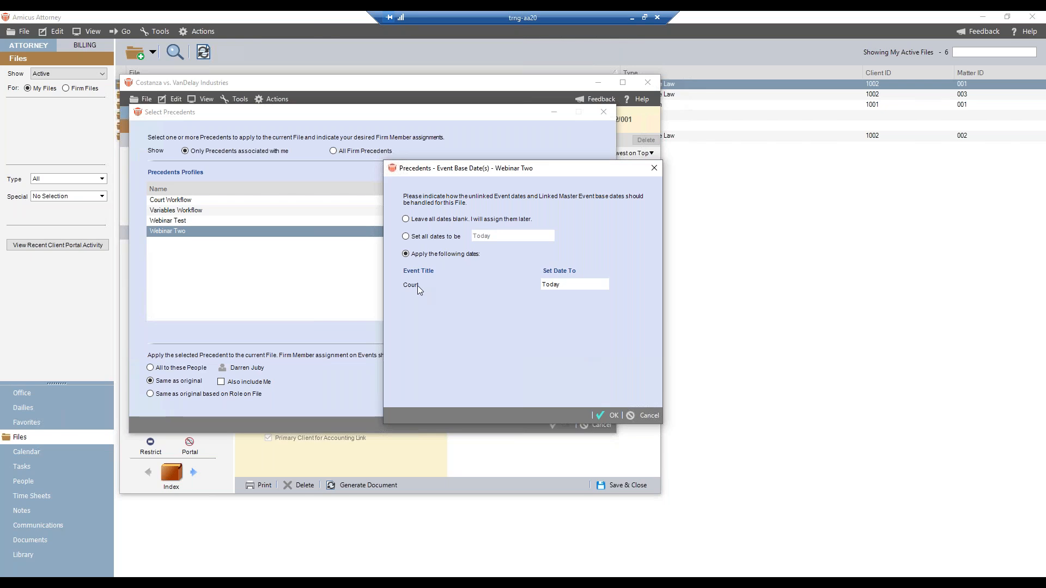
{"action": "left_click", "coordinate": [596, 281]}
{"action": "left_click", "coordinate": [603, 283]}
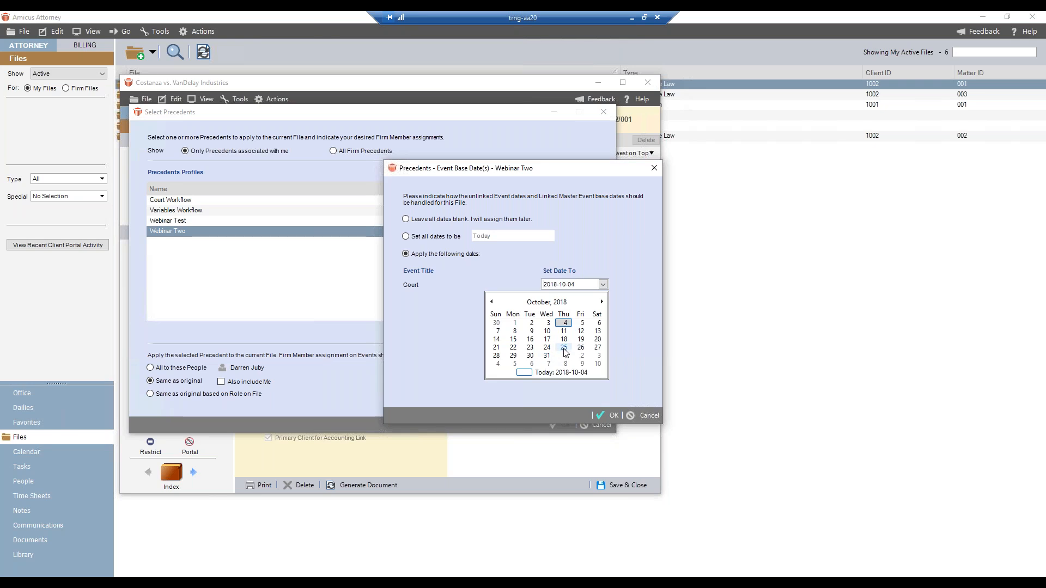
{"action": "left_click", "coordinate": [564, 349]}
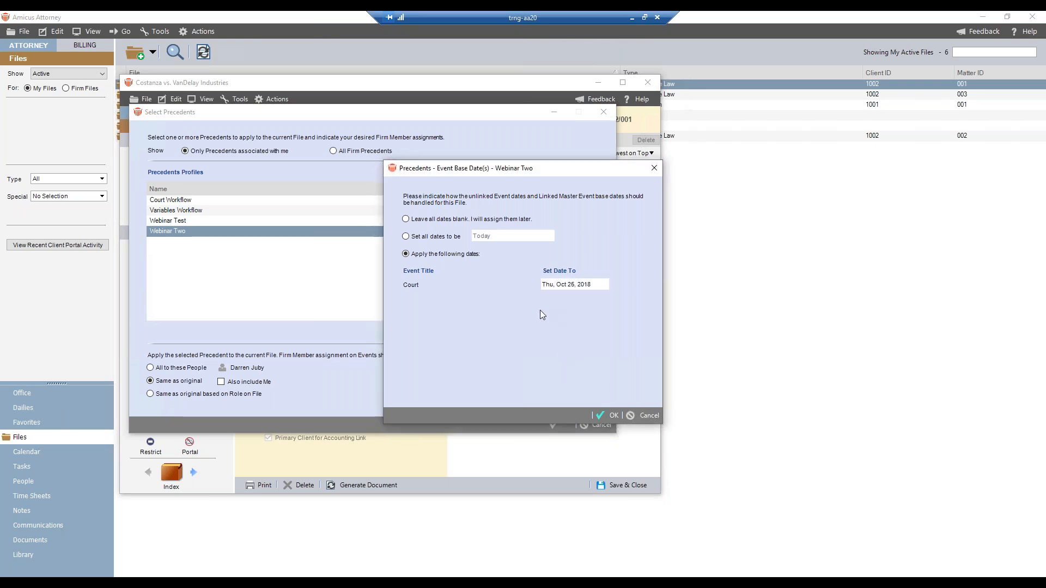
{"action": "left_click", "coordinate": [609, 415]}
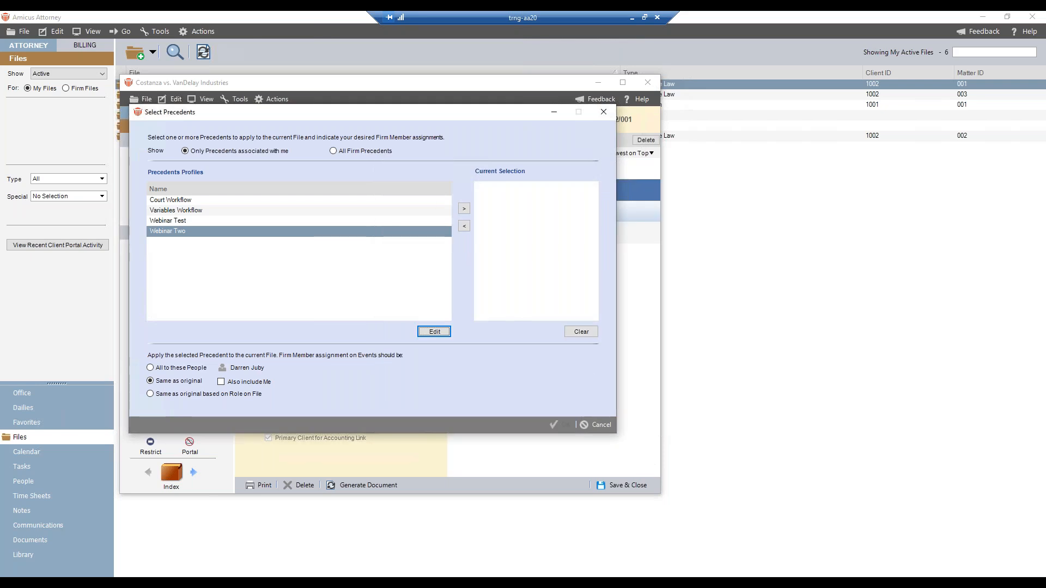
- Cancel the precedent selection and look through each event on the VanDelay Industries file
{"action": "left_click", "coordinate": [601, 424]}
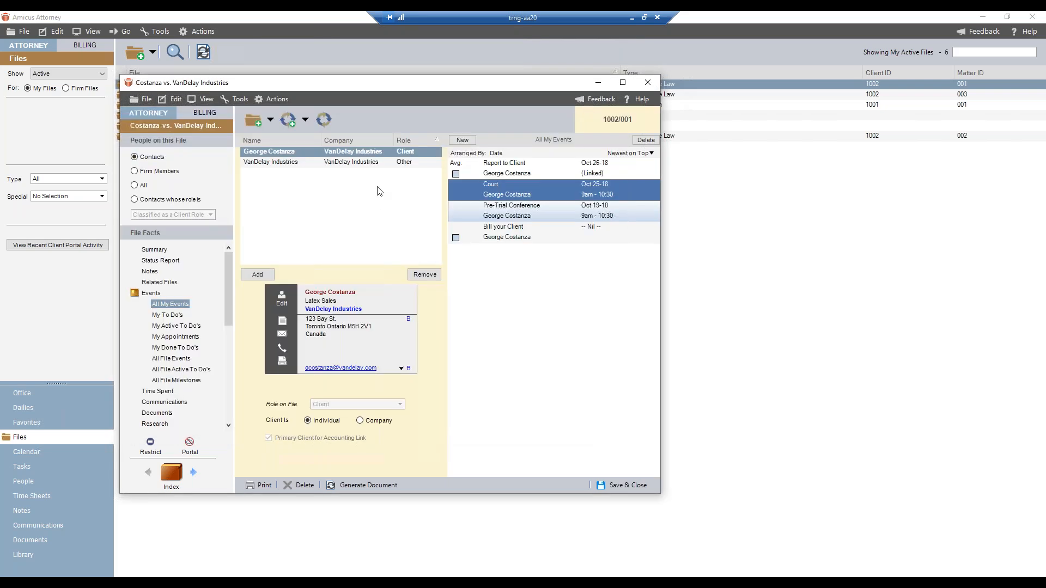
{"action": "left_click", "coordinate": [504, 170]}
{"action": "left_click", "coordinate": [505, 187]}
{"action": "left_click", "coordinate": [504, 207]}
{"action": "left_click", "coordinate": [505, 233]}
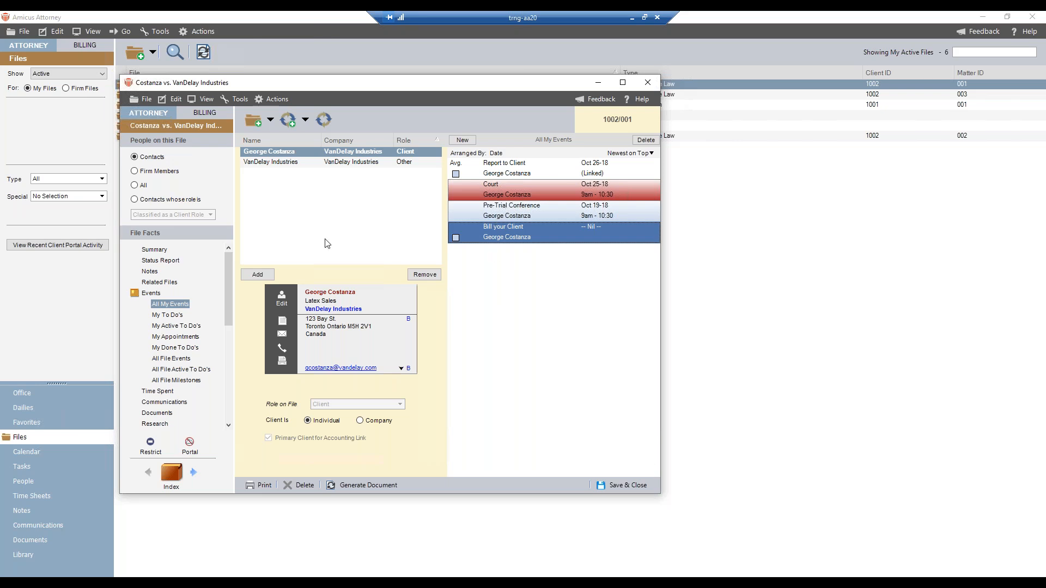
- Compare the estate file's events with those of the VanDelay Industries file, and save and close both files
{"action": "left_click_drag", "start_coordinate": [288, 85], "coordinate": [566, 158]}
{"action": "double_click", "coordinate": [166, 104]}
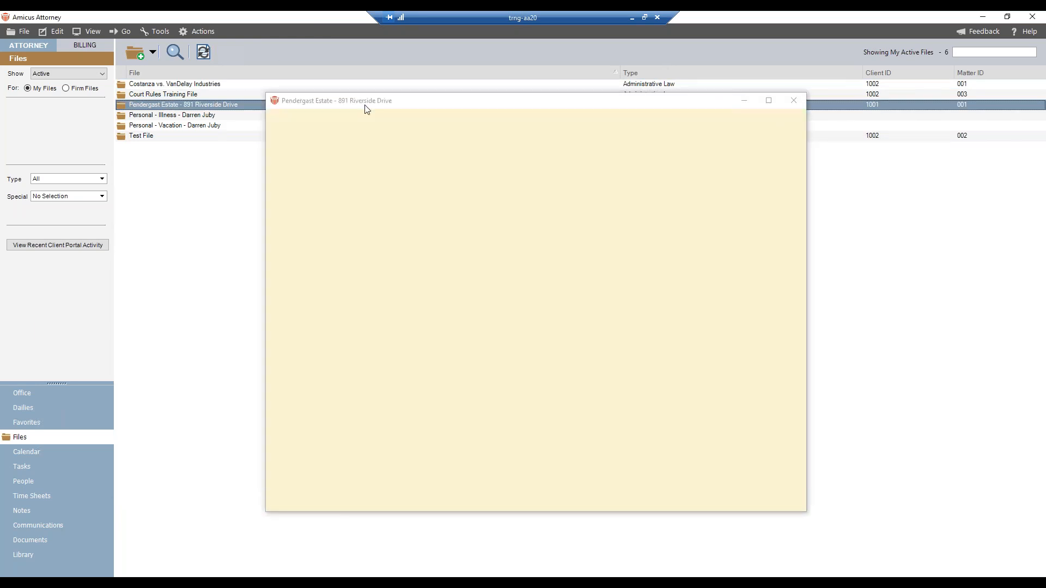
{"action": "left_click_drag", "start_coordinate": [322, 101], "coordinate": [212, 146]}
{"action": "left_click", "coordinate": [186, 356]}
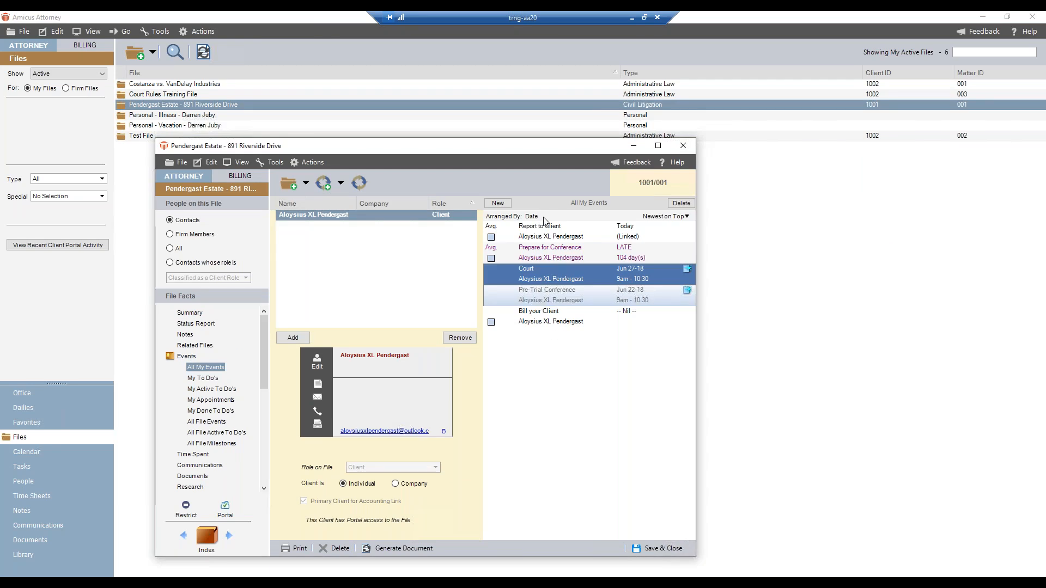
{"action": "left_click", "coordinate": [447, 584]}
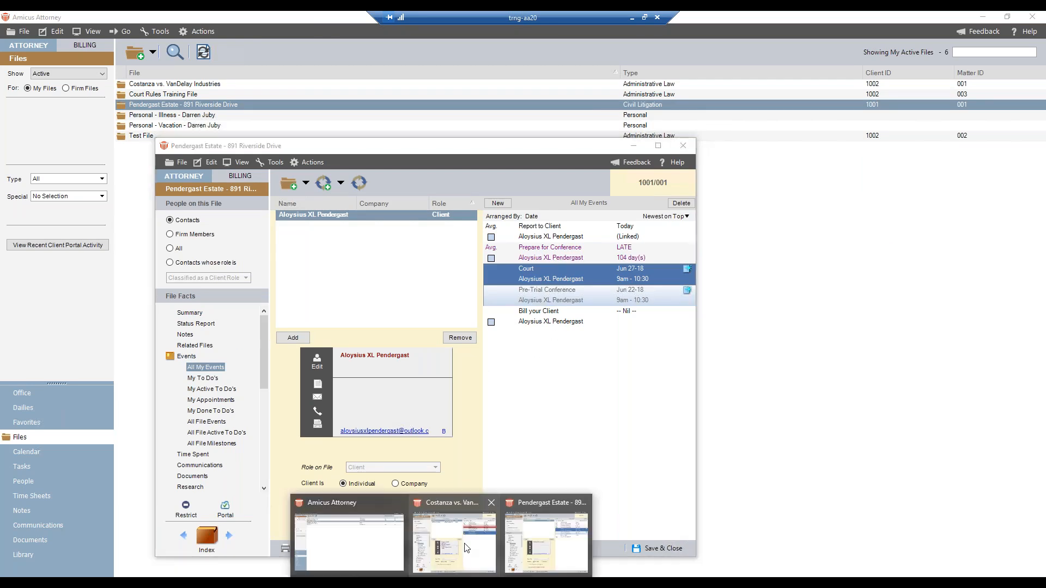
{"action": "left_click", "coordinate": [462, 505]}
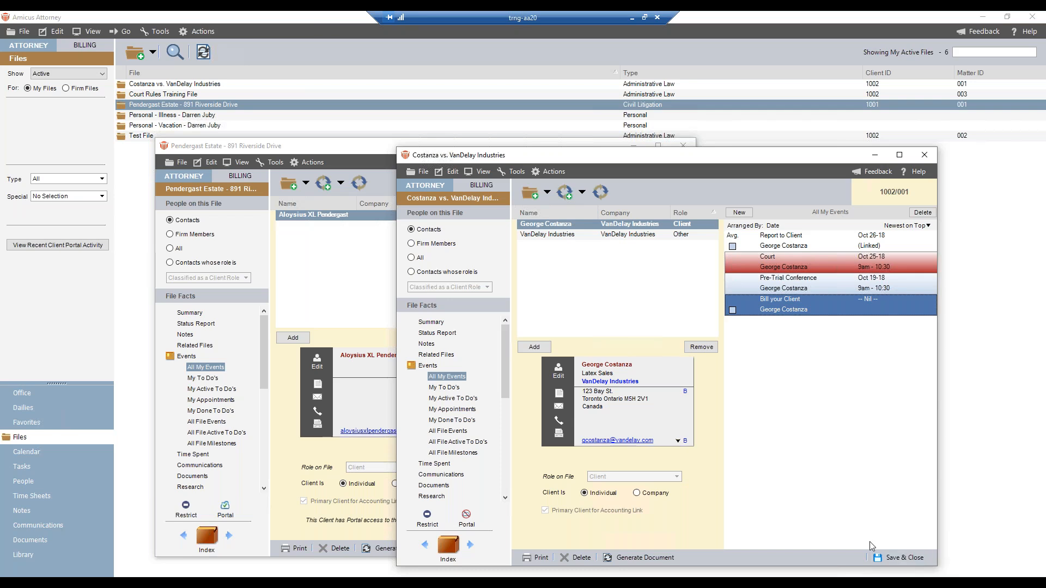
{"action": "left_click", "coordinate": [895, 556]}
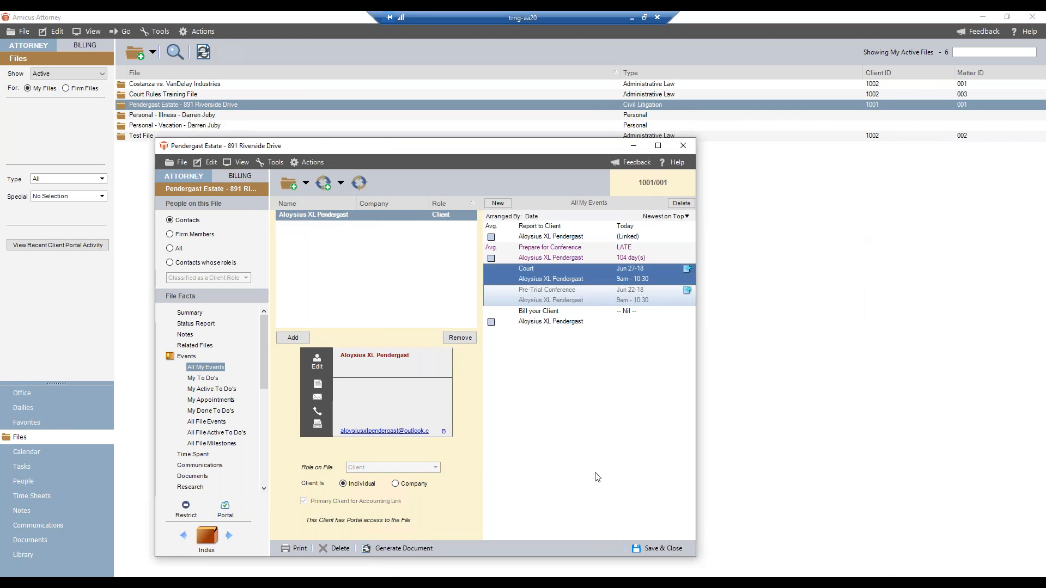
{"action": "left_click", "coordinate": [654, 549]}
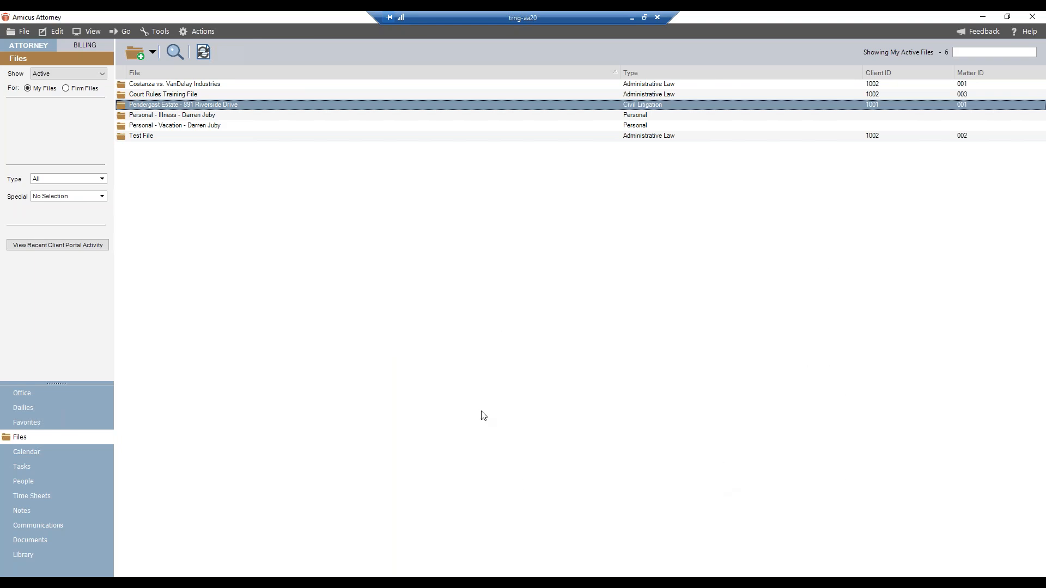
- Open Test File and the estate file, inspect the estate's Report to Client To Do, and save and close the estate file
{"action": "double_click", "coordinate": [168, 138]}
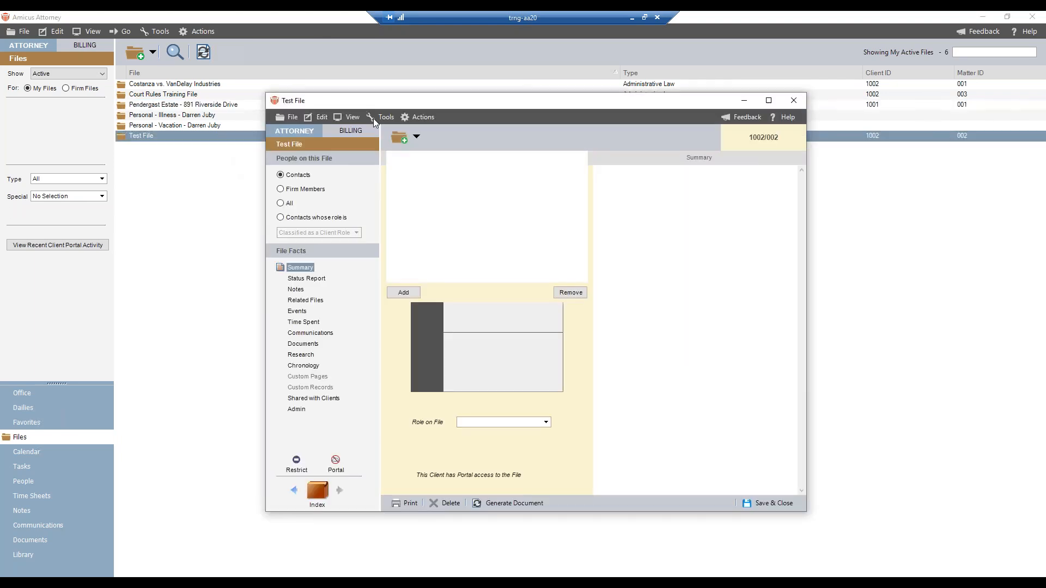
{"action": "left_click", "coordinate": [162, 104]}
{"action": "double_click", "coordinate": [162, 103]}
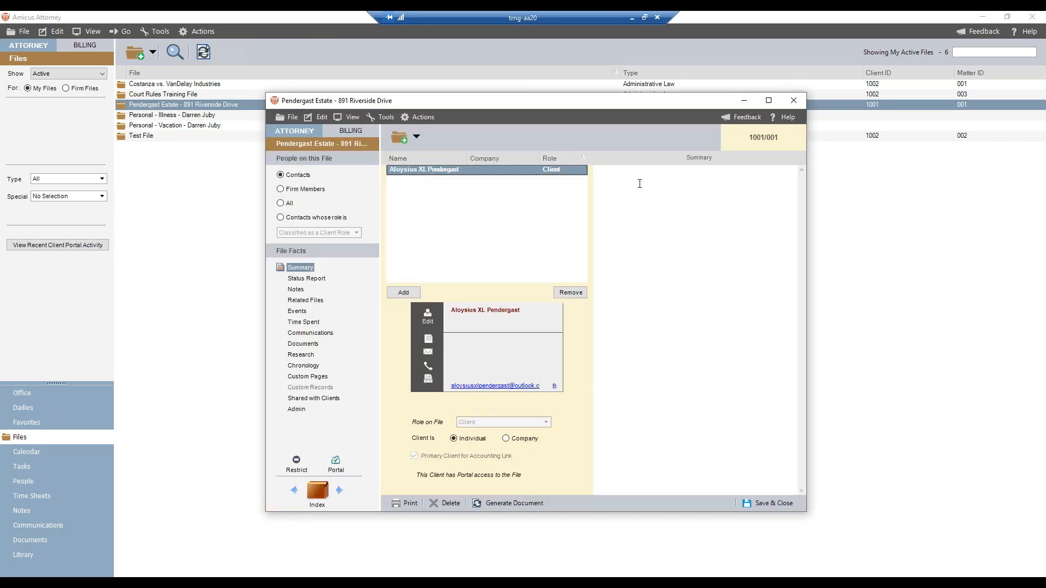
{"action": "left_click", "coordinate": [300, 312]}
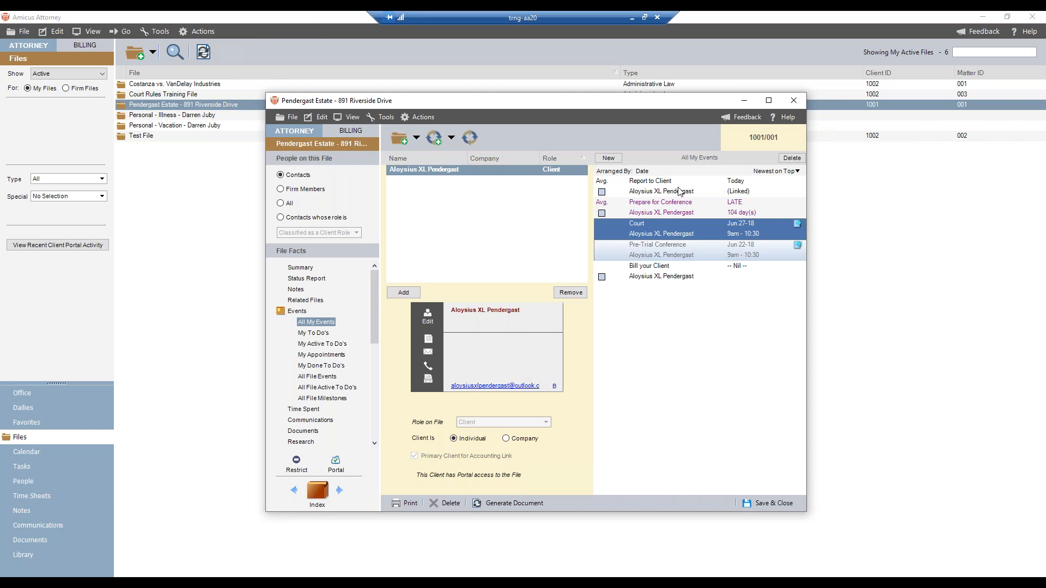
{"action": "left_click", "coordinate": [680, 191]}
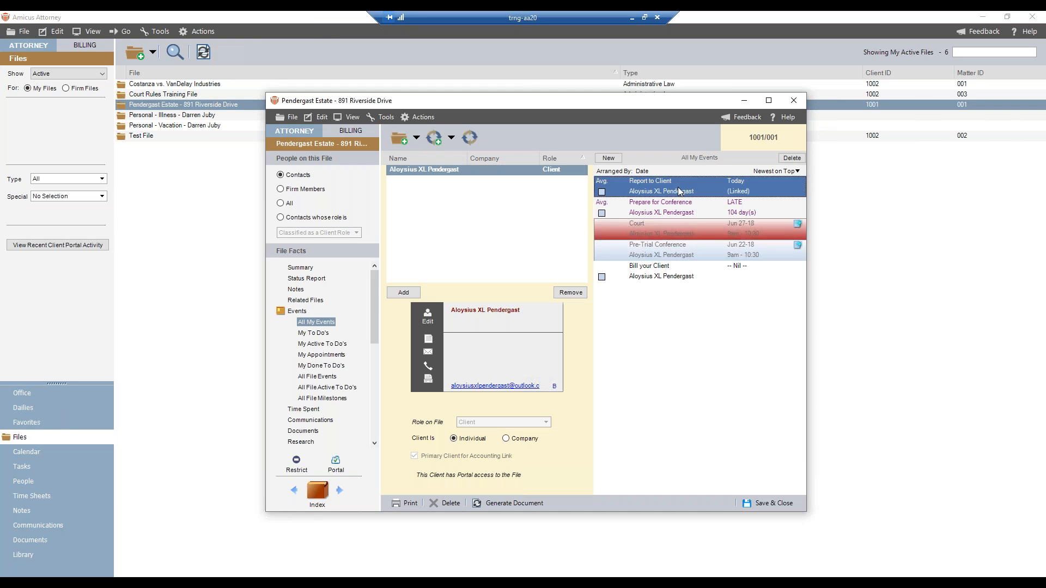
{"action": "double_click", "coordinate": [679, 190]}
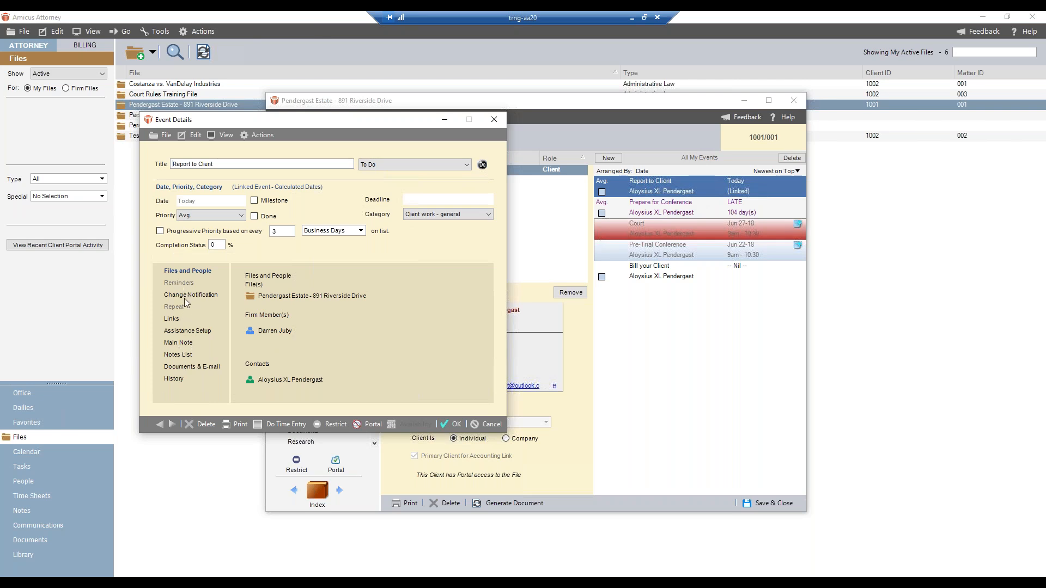
{"action": "left_click", "coordinate": [456, 425]}
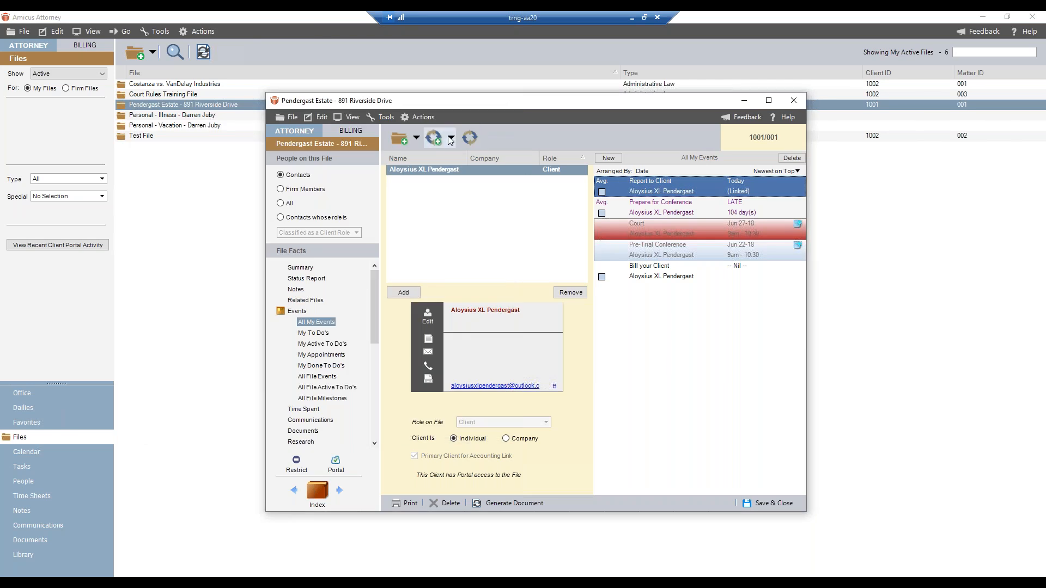
{"action": "left_click", "coordinate": [760, 505]}
- Inspect the details of the Report to Client To Do on the VanDelay Industries file, and save and close that file
{"action": "double_click", "coordinate": [226, 85]}
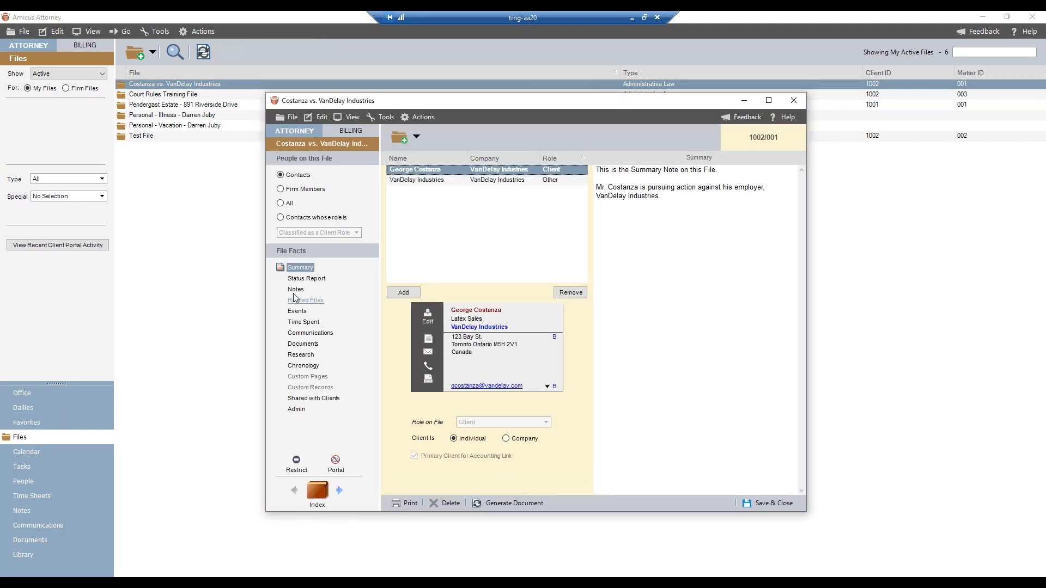
{"action": "left_click", "coordinate": [296, 312]}
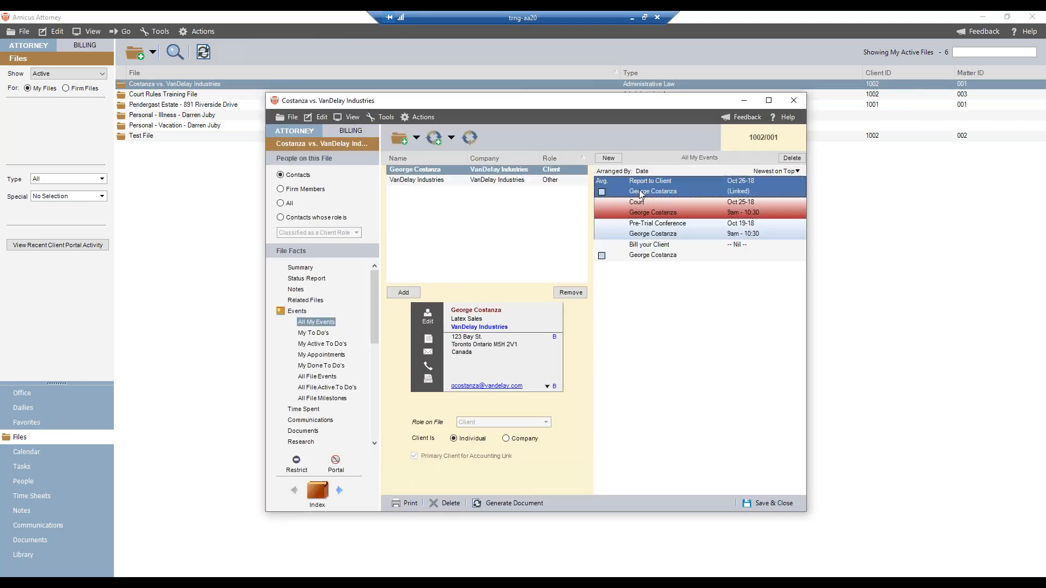
{"action": "double_click", "coordinate": [638, 195]}
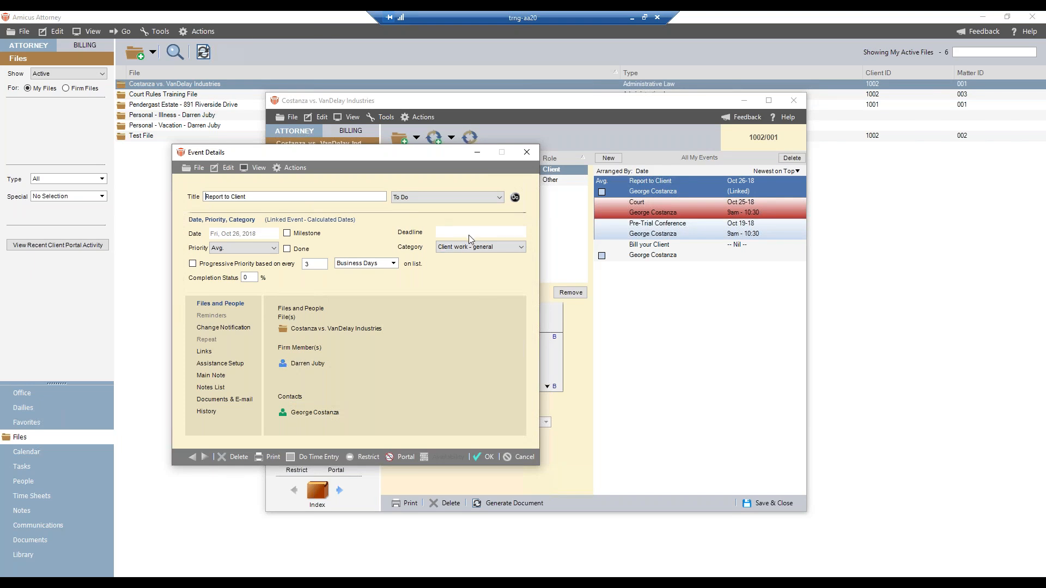
{"action": "left_click", "coordinate": [488, 458]}
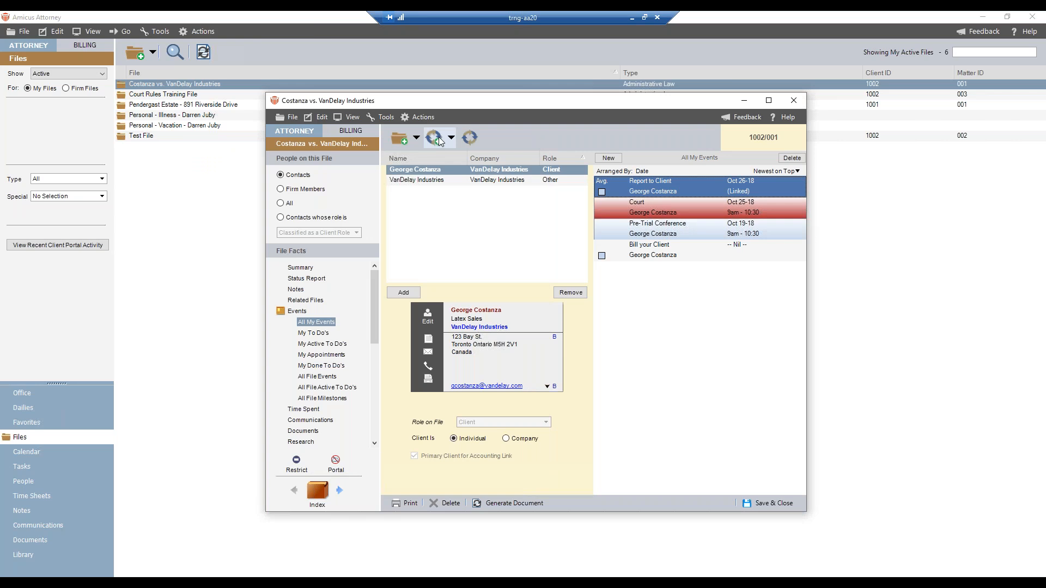
{"action": "left_click", "coordinate": [762, 503]}
- Return to the open Test File, show its events, and start applying a precedent to it
{"action": "left_click", "coordinate": [441, 583]}
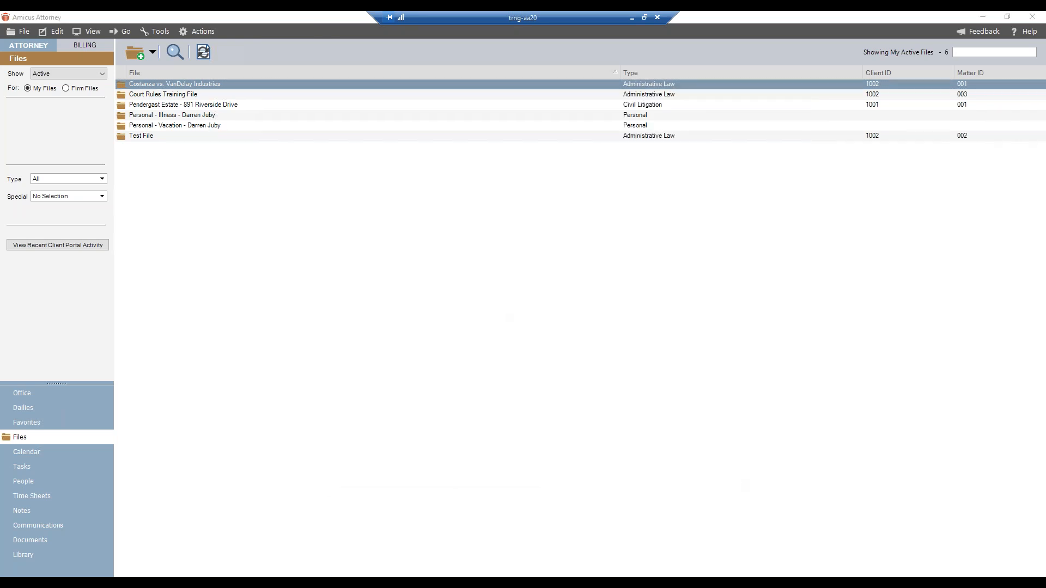
{"action": "left_click", "coordinate": [470, 519]}
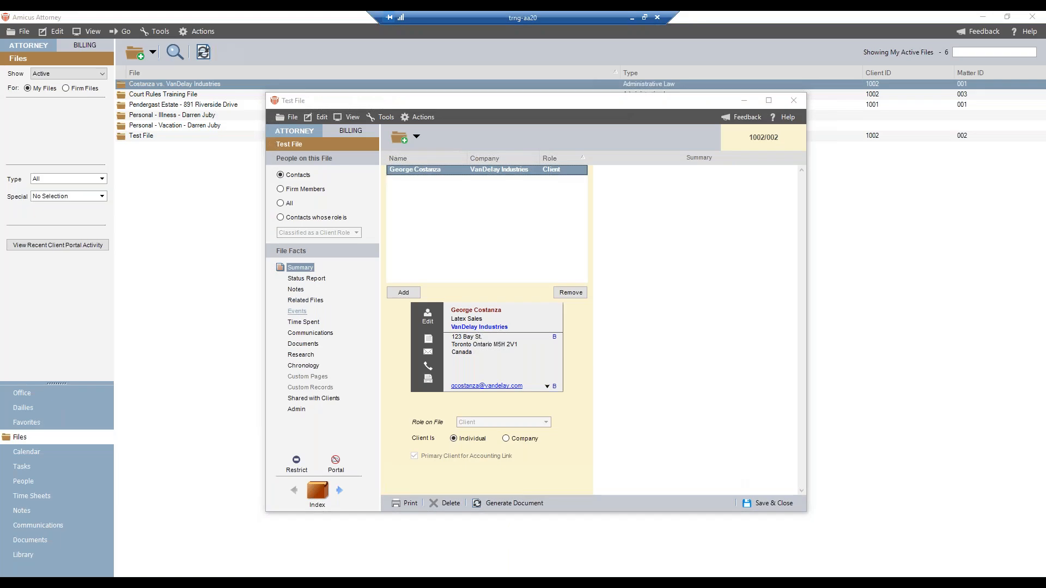
{"action": "left_click", "coordinate": [297, 311]}
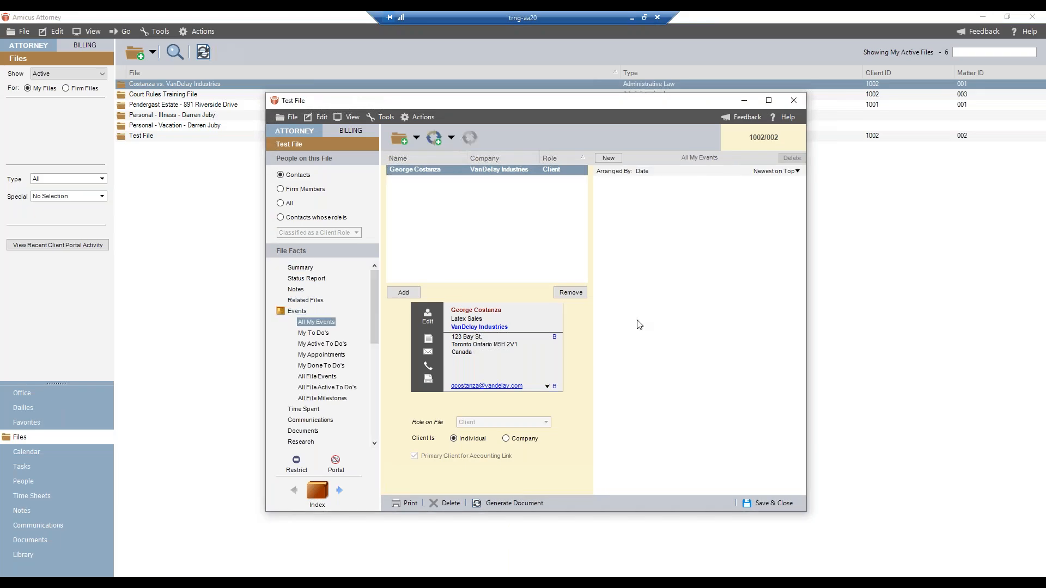
{"action": "left_click", "coordinate": [445, 139]}
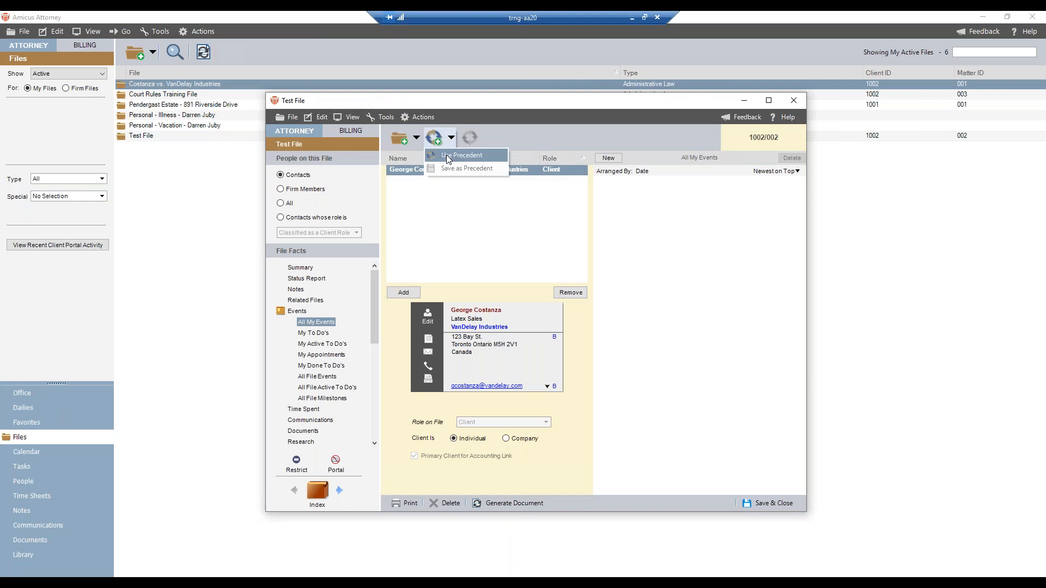
{"action": "left_click", "coordinate": [447, 155]}
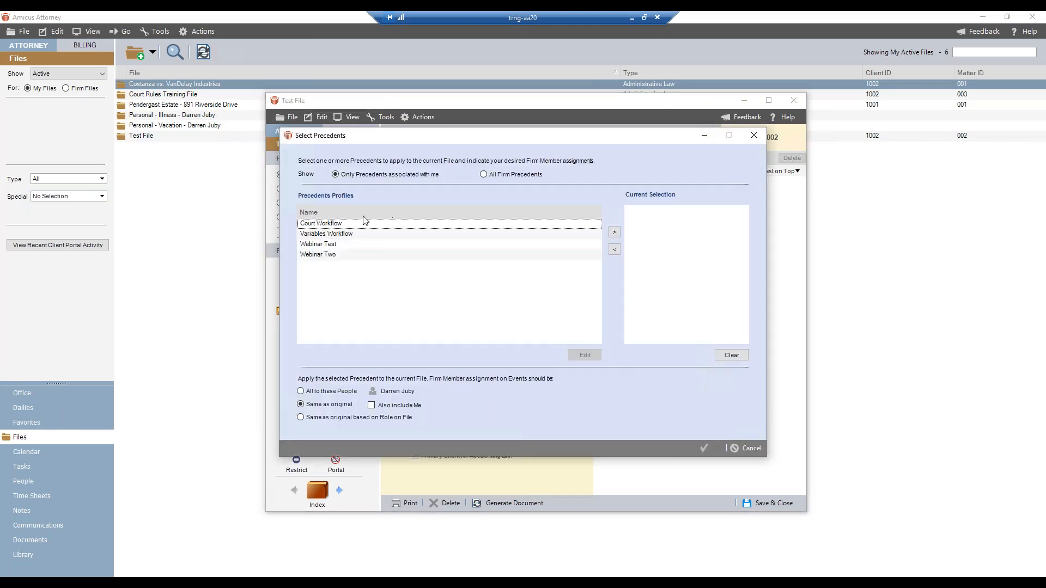
- Open the Webinar Test precedent for editing and expand its Court event chain, including the events linked to Report to Client
{"action": "left_click", "coordinate": [330, 247]}
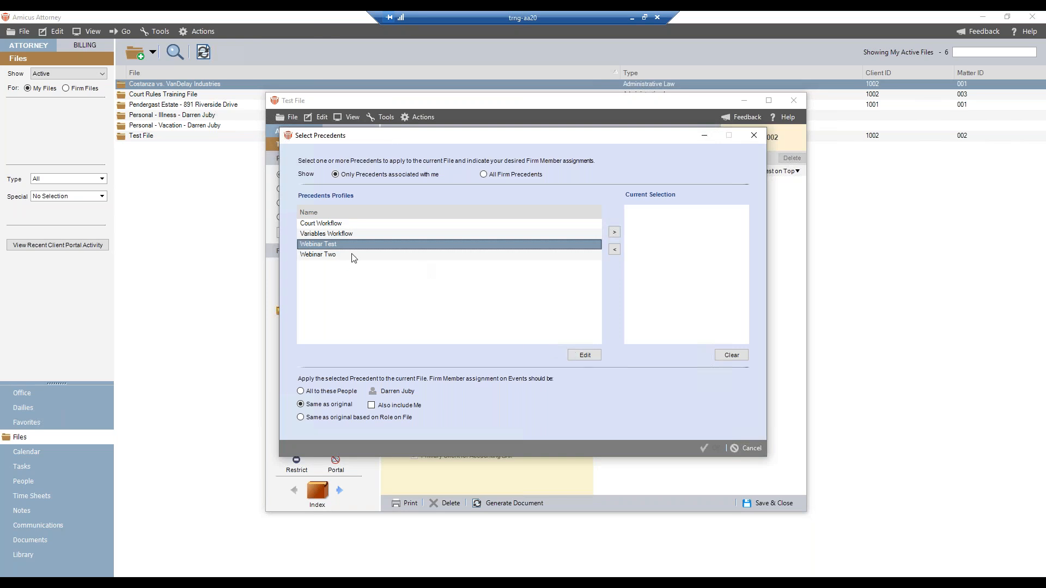
{"action": "left_click", "coordinate": [582, 355]}
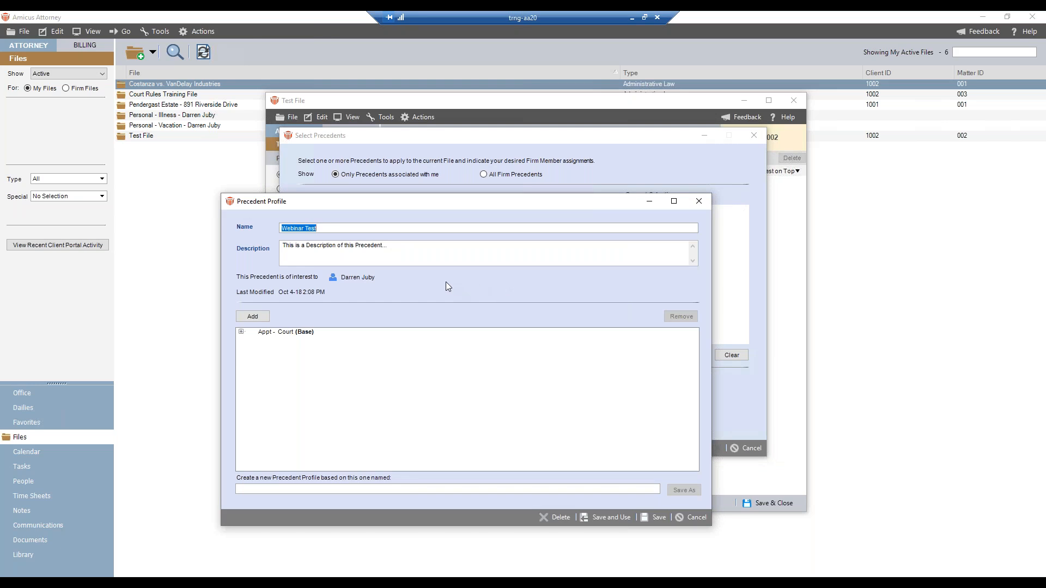
{"action": "left_click_drag", "start_coordinate": [293, 200], "coordinate": [228, 119]}
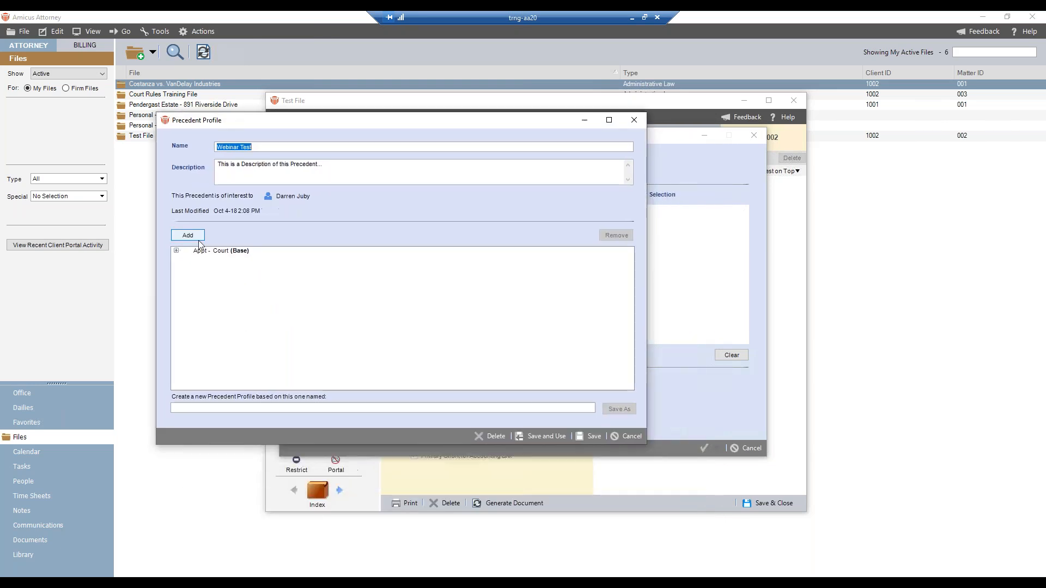
{"action": "left_click", "coordinate": [176, 251]}
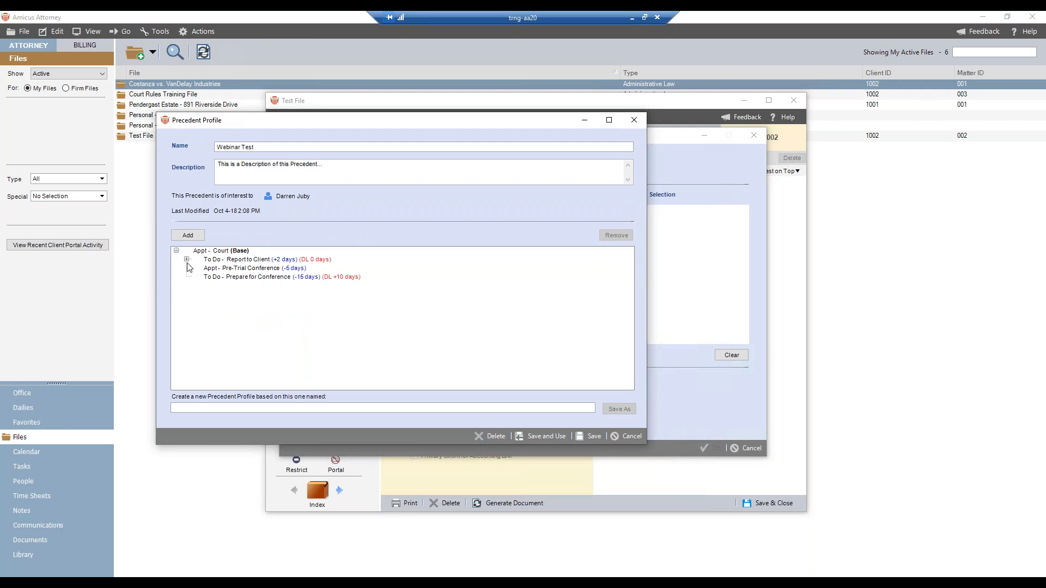
{"action": "left_click", "coordinate": [186, 260]}
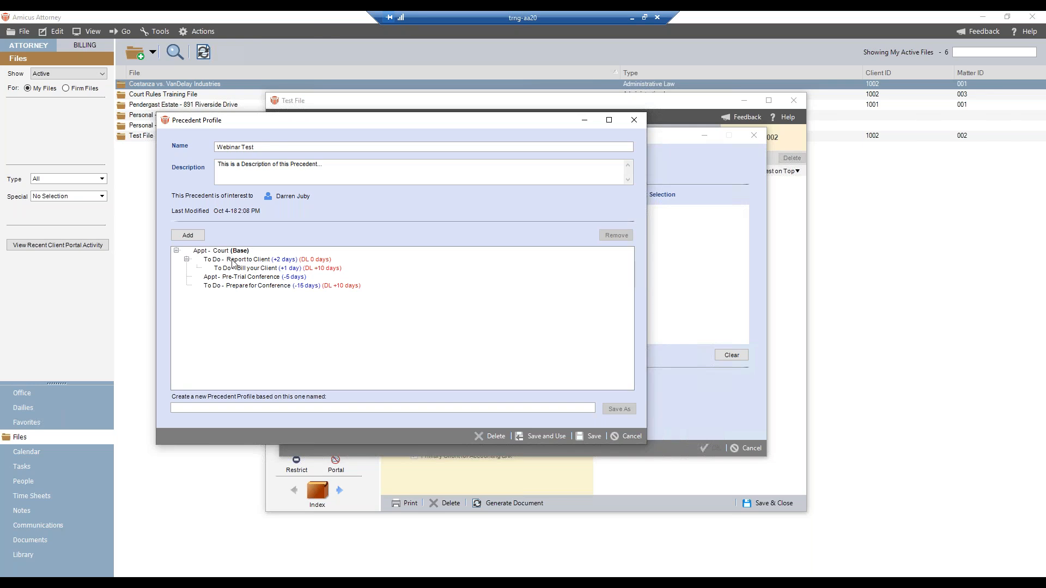
- Preselect the UTBMS Litigation task code L140 Documents/File Management for the precedent's Report to Client To Do
{"action": "double_click", "coordinate": [232, 261]}
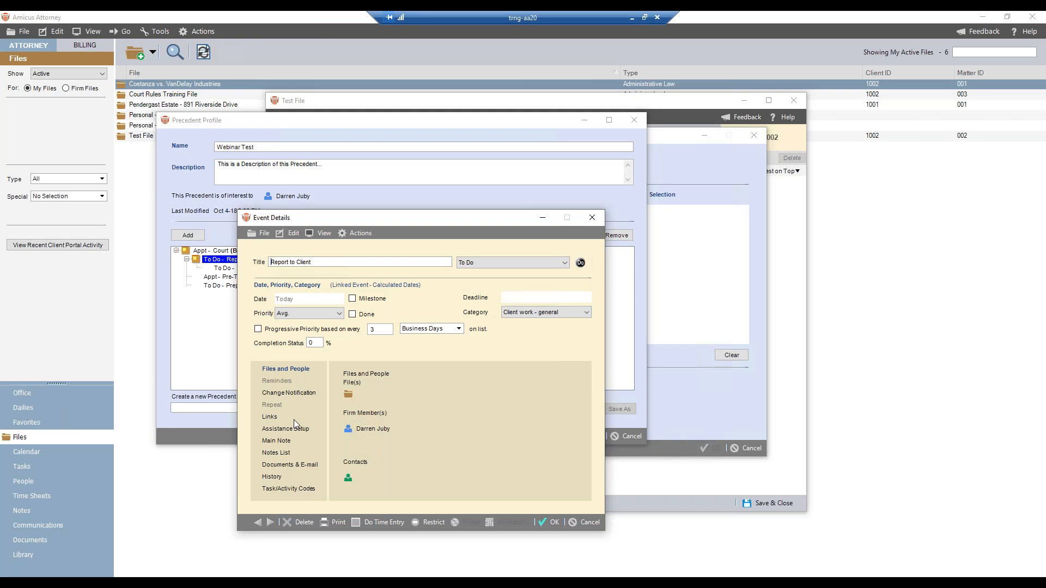
{"action": "left_click", "coordinate": [280, 490]}
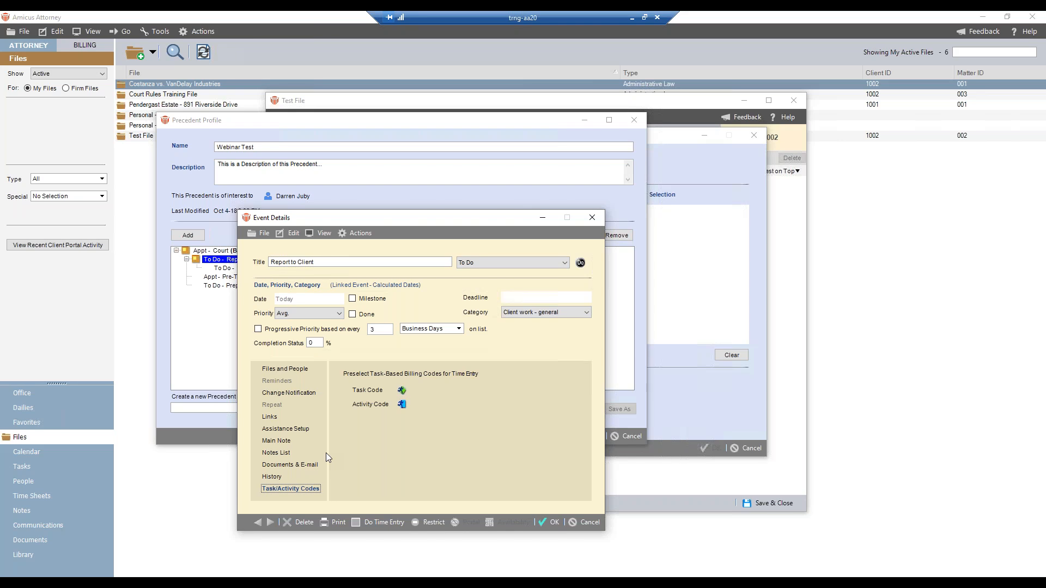
{"action": "left_click", "coordinate": [401, 391]}
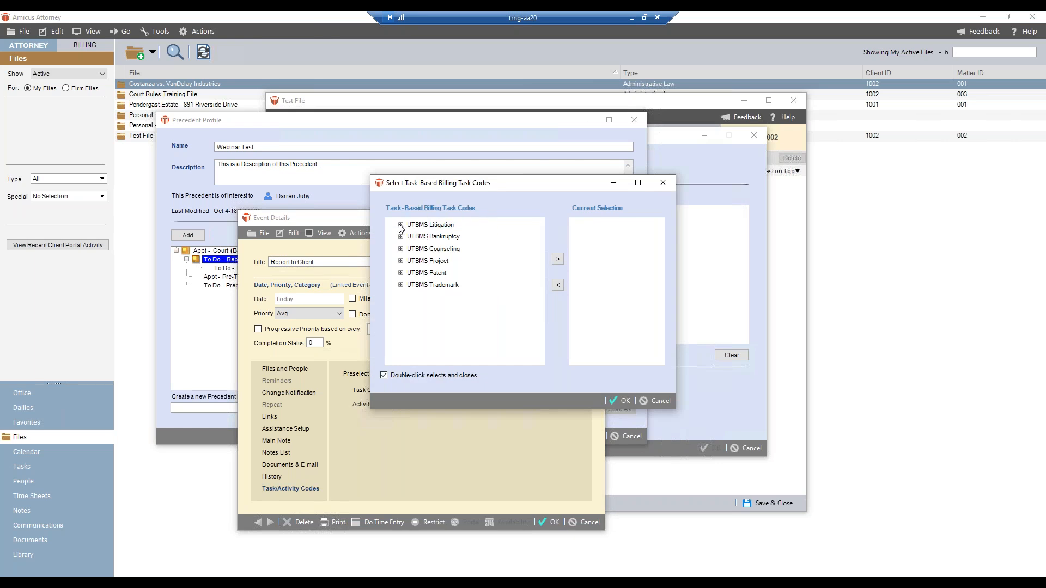
{"action": "left_click", "coordinate": [401, 225]}
{"action": "left_click", "coordinate": [411, 234]}
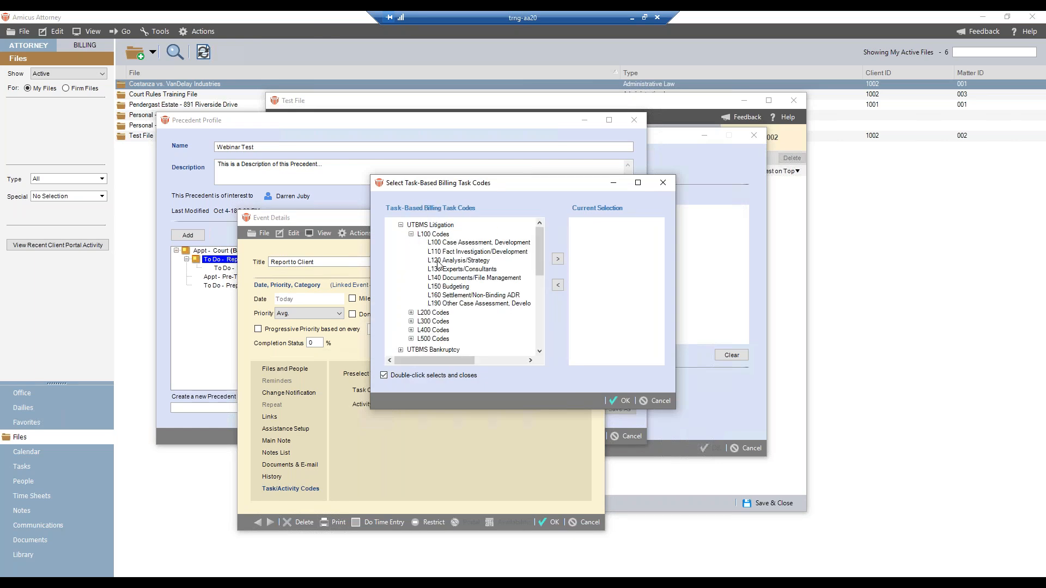
{"action": "left_click", "coordinate": [466, 278]}
{"action": "left_click", "coordinate": [558, 259]}
{"action": "left_click", "coordinate": [622, 402]}
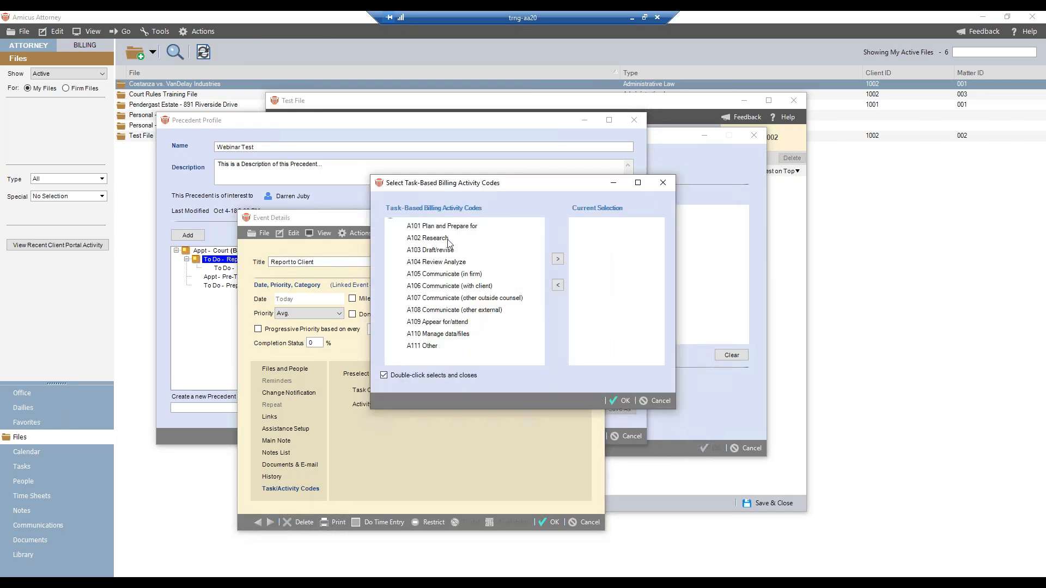
- Set the Report to Client To Do's activity code to A106 Communicate (with client)
{"action": "left_click", "coordinate": [440, 288]}
{"action": "left_click", "coordinate": [558, 261]}
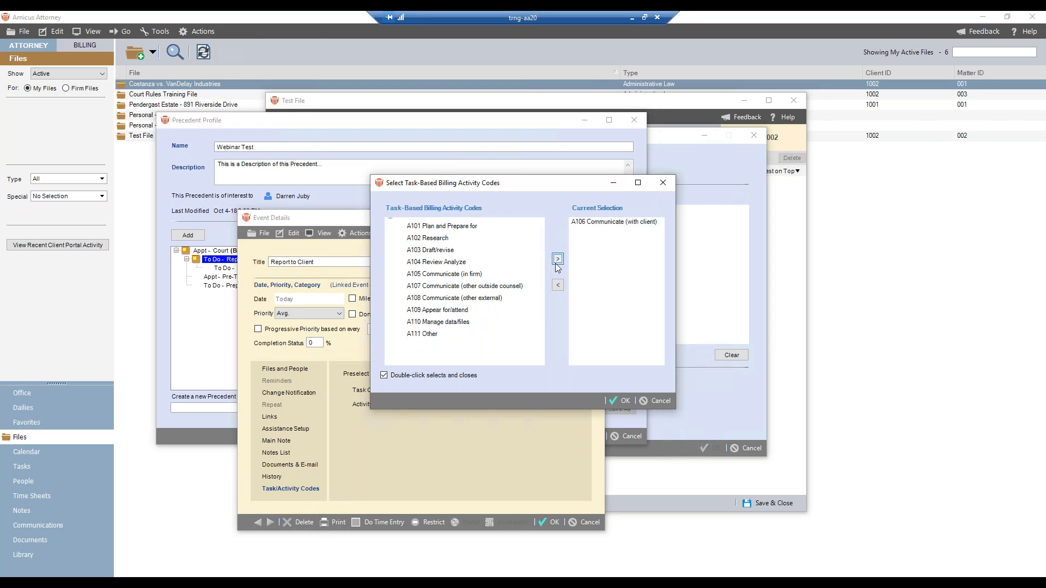
{"action": "left_click", "coordinate": [616, 401]}
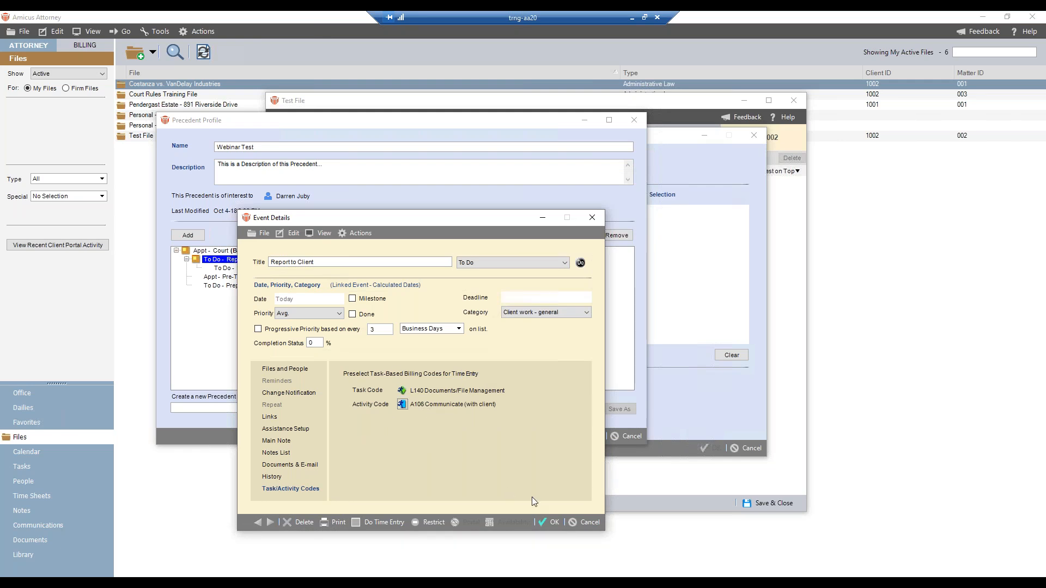
- Save the Report to Client changes and the Webinar Test precedent, and select that precedent to apply to Test File
{"action": "left_click", "coordinate": [553, 523]}
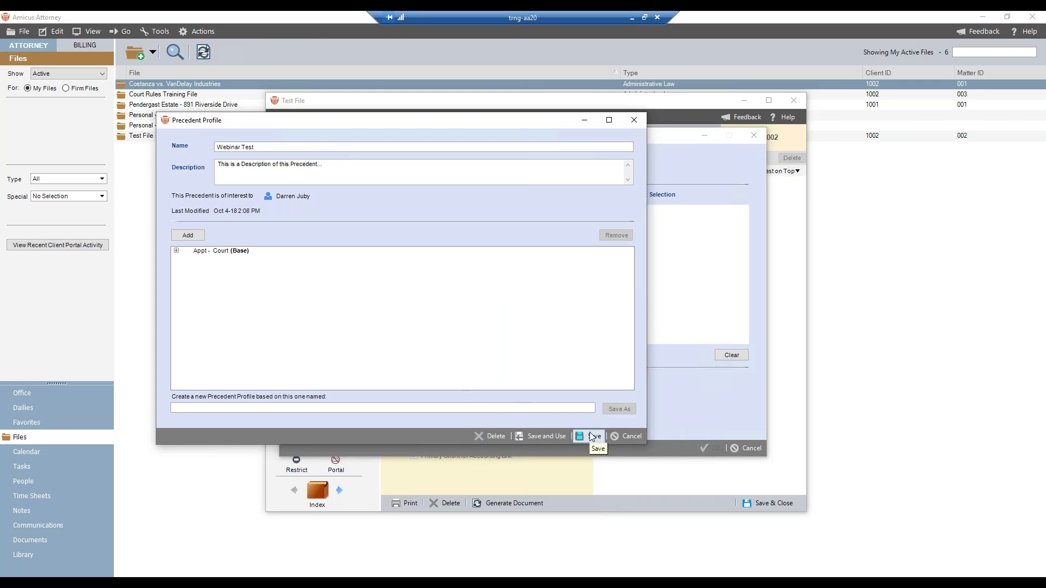
{"action": "left_click", "coordinate": [592, 437]}
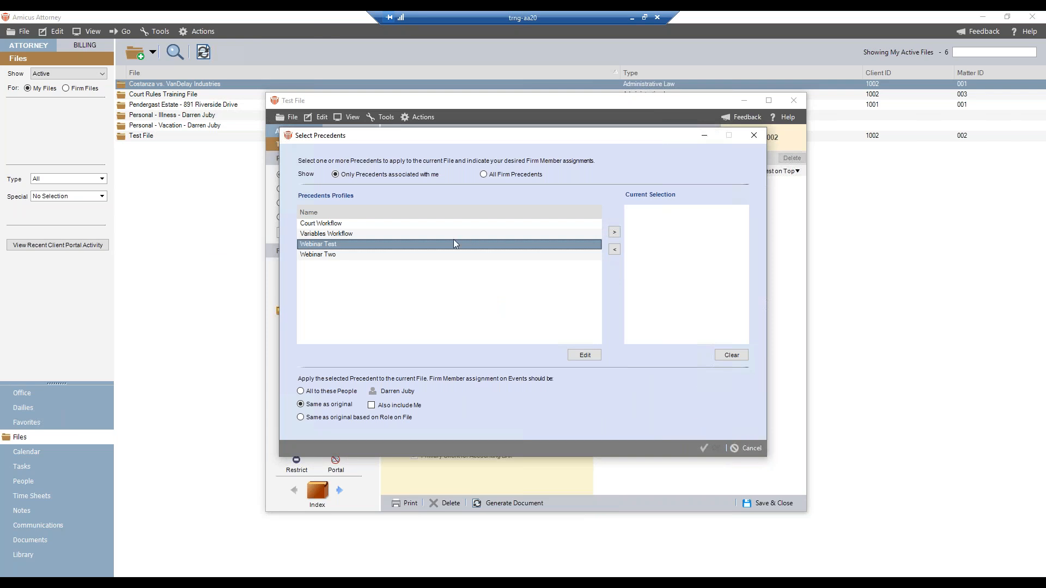
{"action": "left_click", "coordinate": [614, 232]}
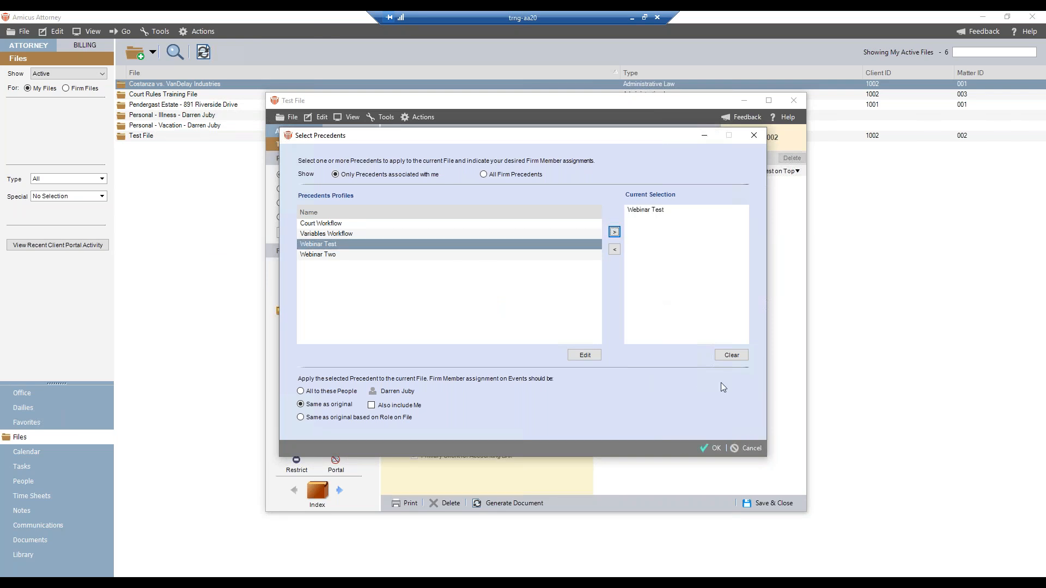
{"action": "left_click", "coordinate": [714, 450]}
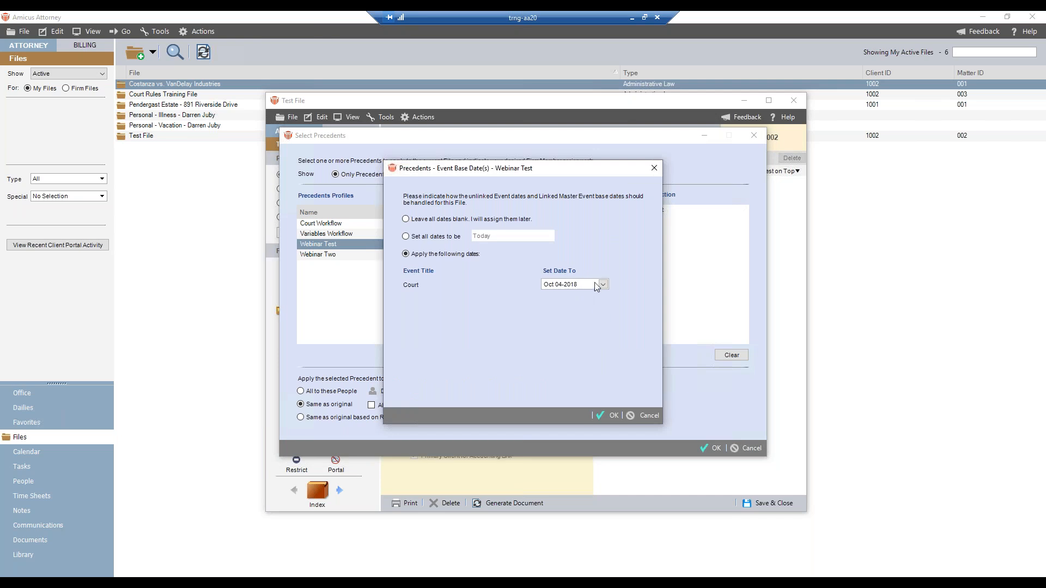
- Apply the Webinar Test precedent to Test File with the Court event's base date set to Oct 30, 2018
{"action": "left_click", "coordinate": [603, 285]}
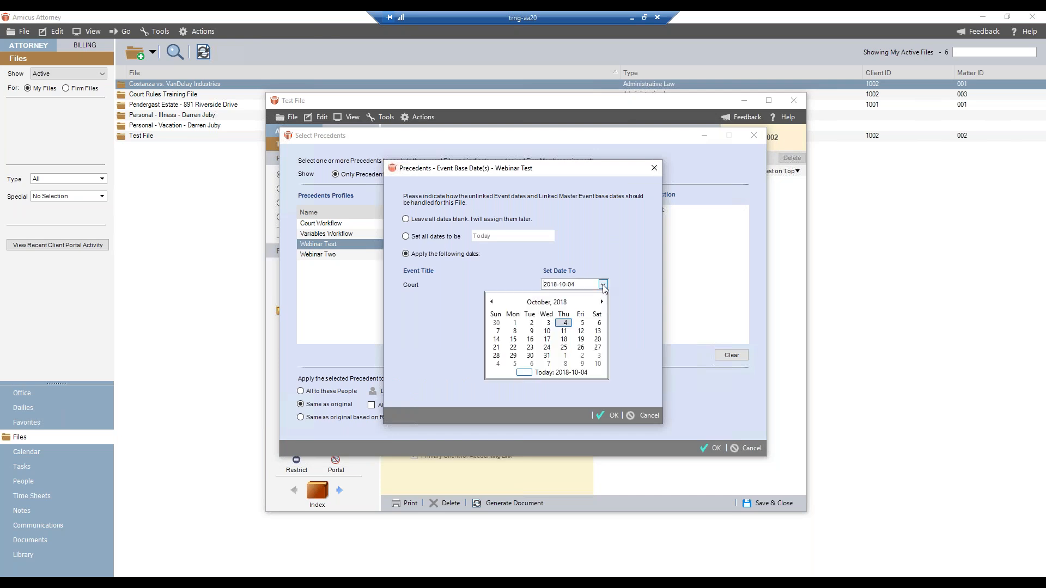
{"action": "left_click", "coordinate": [530, 357]}
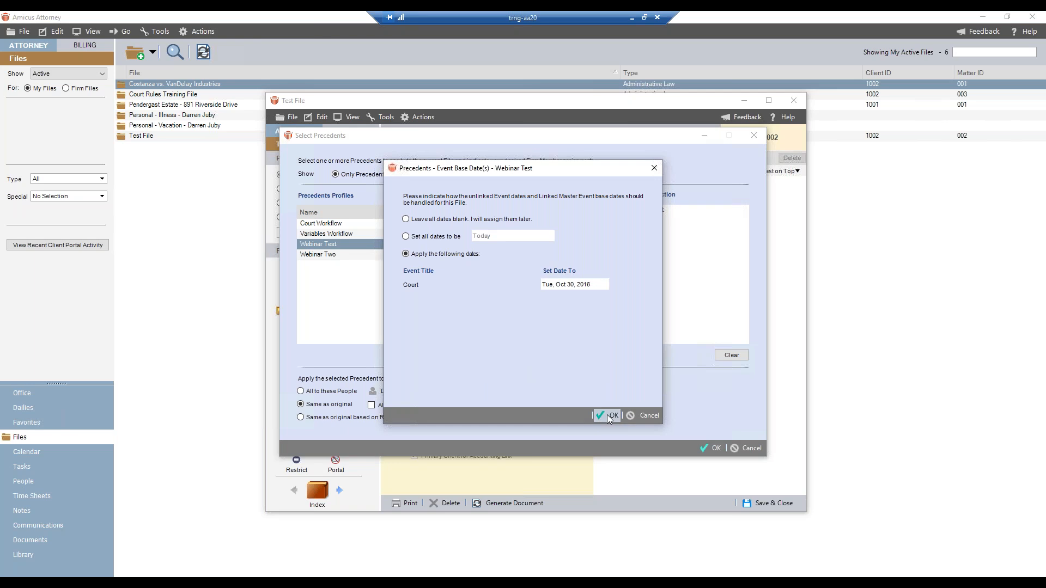
{"action": "left_click", "coordinate": [607, 415]}
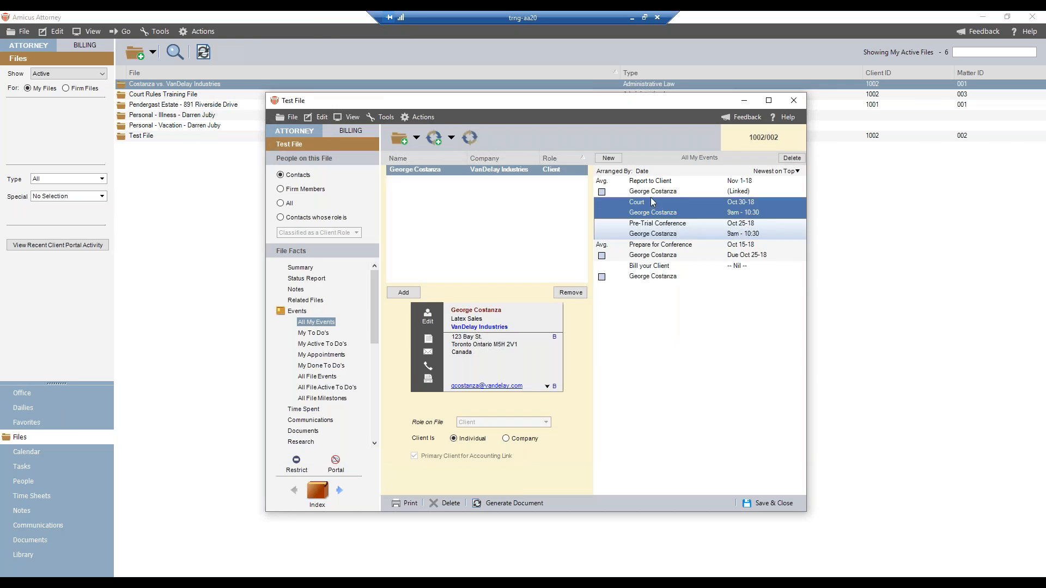
- Open Test File's Report to Client To Do and check its preselected task and activity codes
{"action": "left_click", "coordinate": [691, 189]}
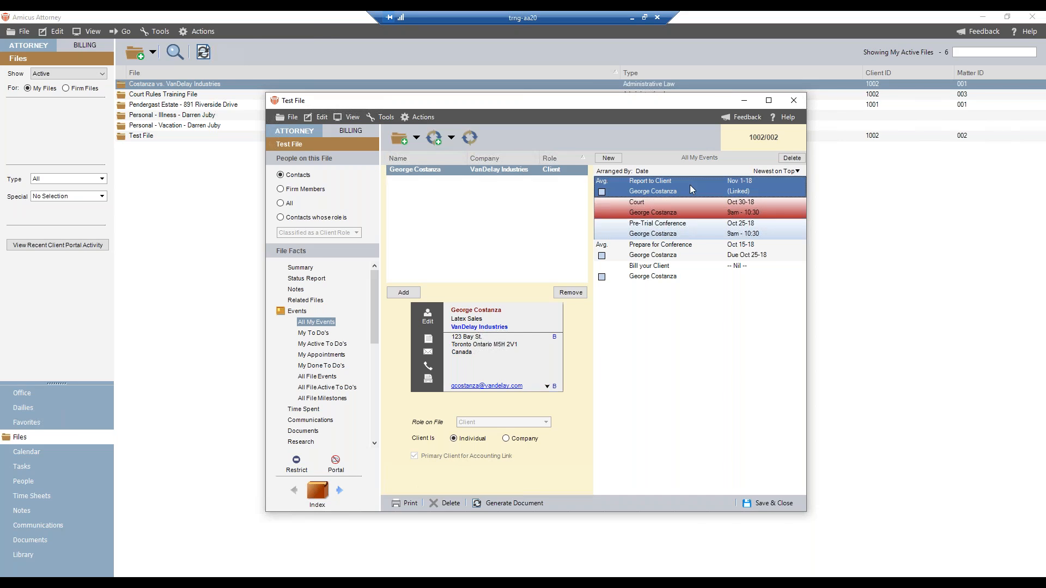
{"action": "double_click", "coordinate": [690, 186]}
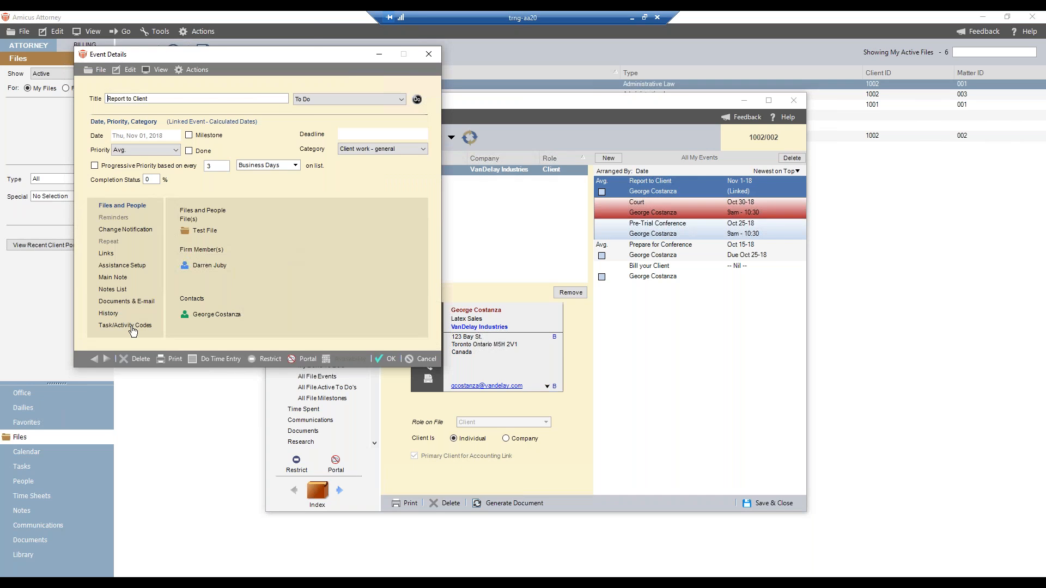
{"action": "left_click", "coordinate": [133, 327]}
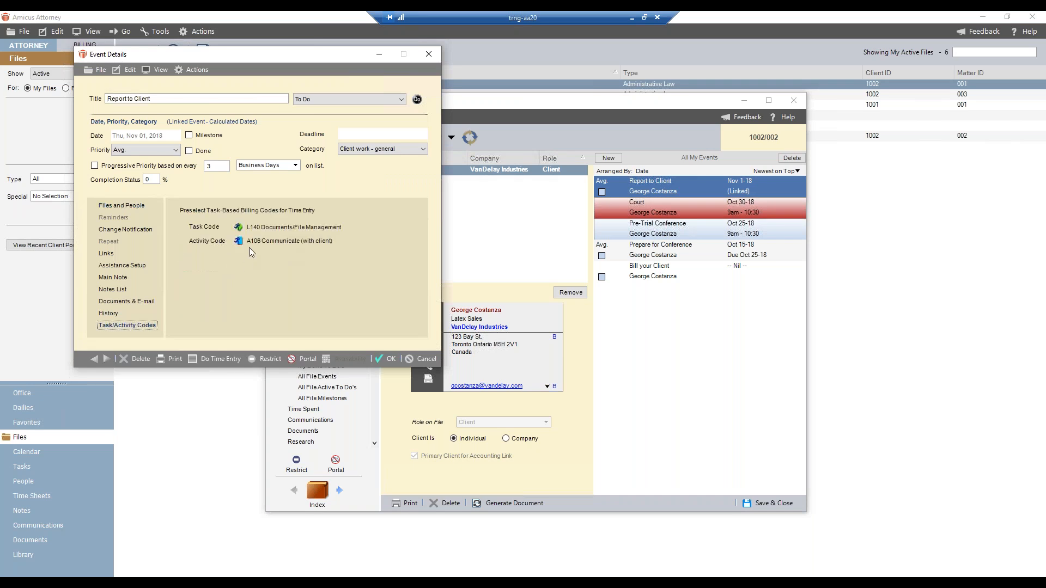
{"action": "left_click", "coordinate": [119, 206]}
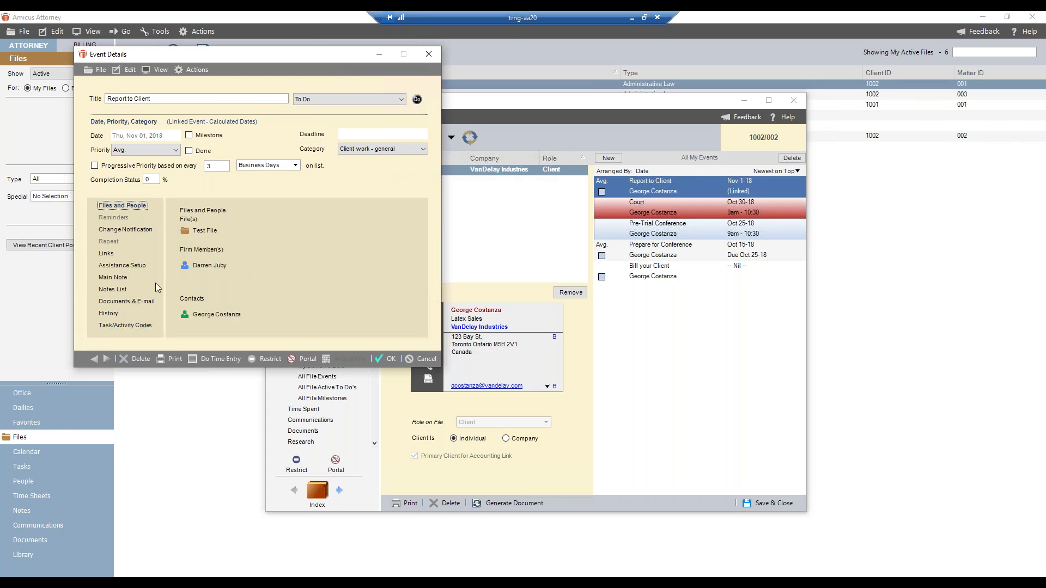
- View a time entry started from the Report to Client To Do, and close both without saving
{"action": "left_click", "coordinate": [216, 359]}
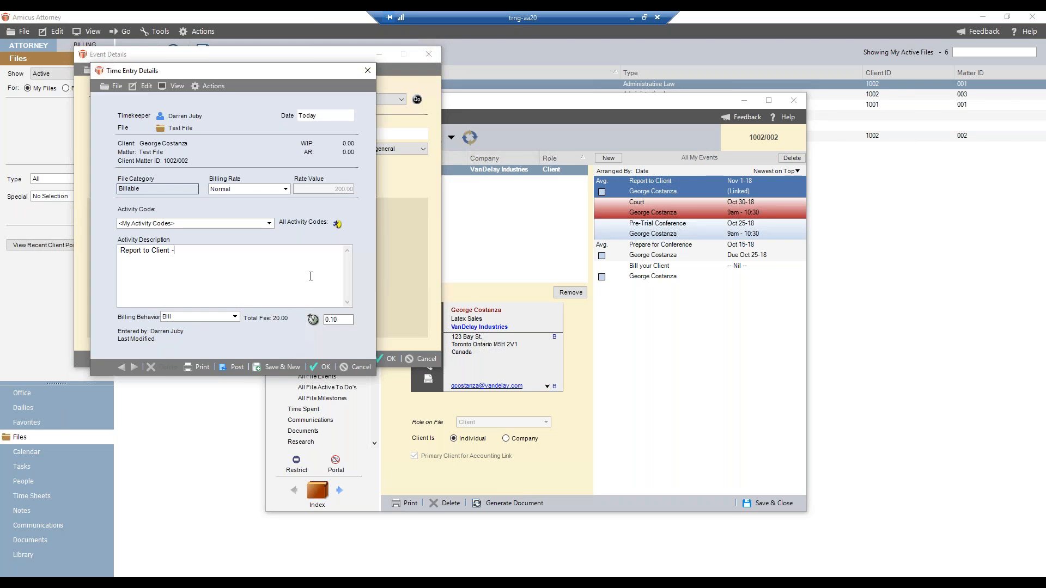
{"action": "left_click", "coordinate": [360, 369]}
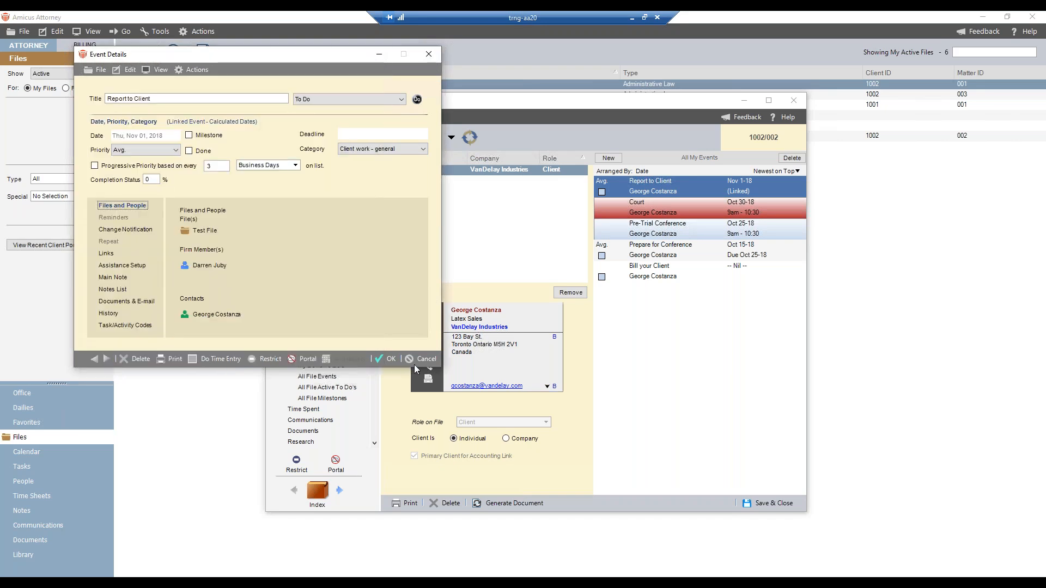
{"action": "left_click", "coordinate": [420, 361]}
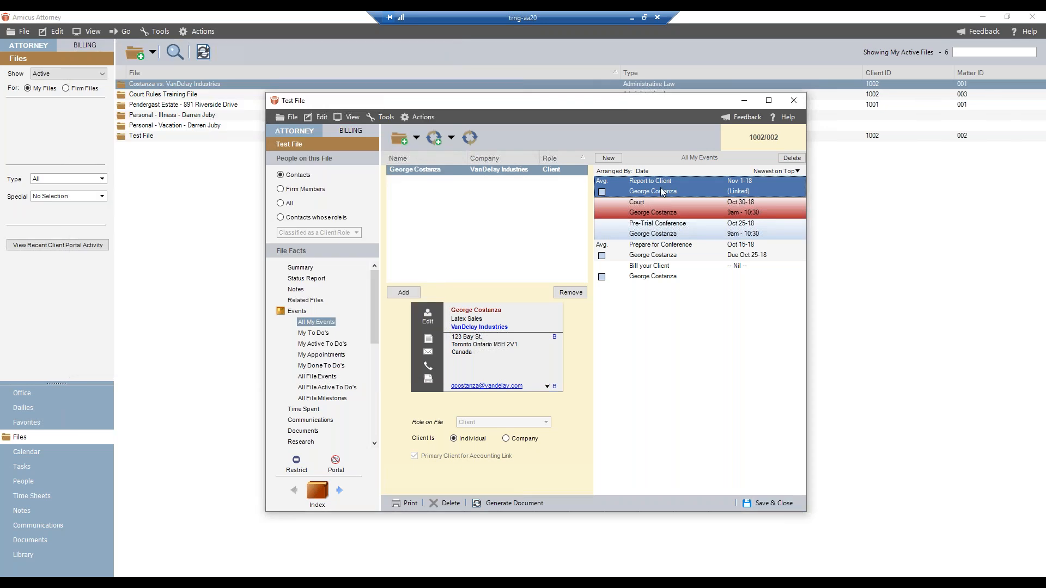
- Delete all the events on Test File, including their dependent events
{"action": "left_click", "coordinate": [661, 271], "text": "shift"}
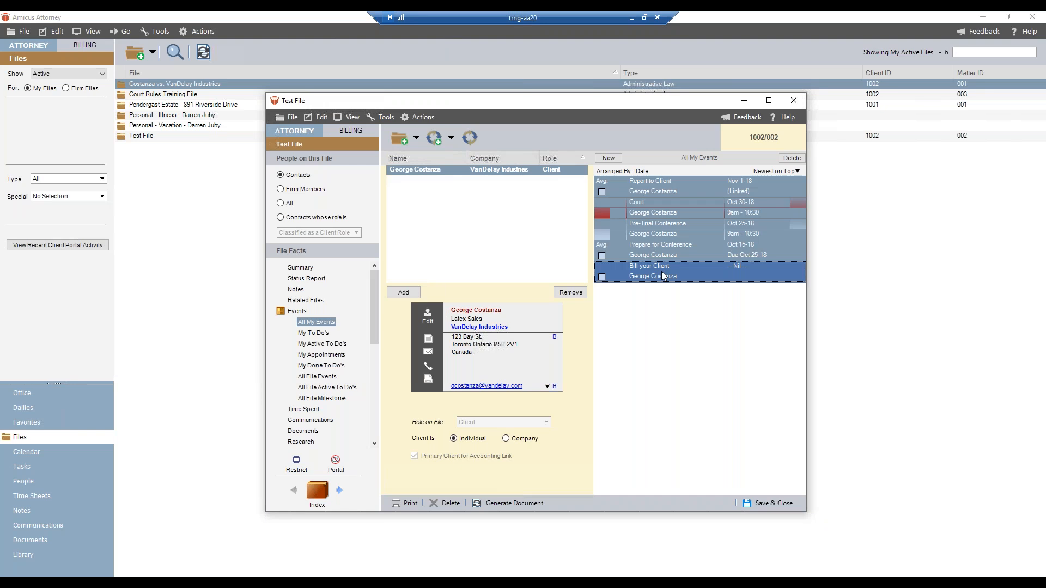
{"action": "key", "text": "Delete"}
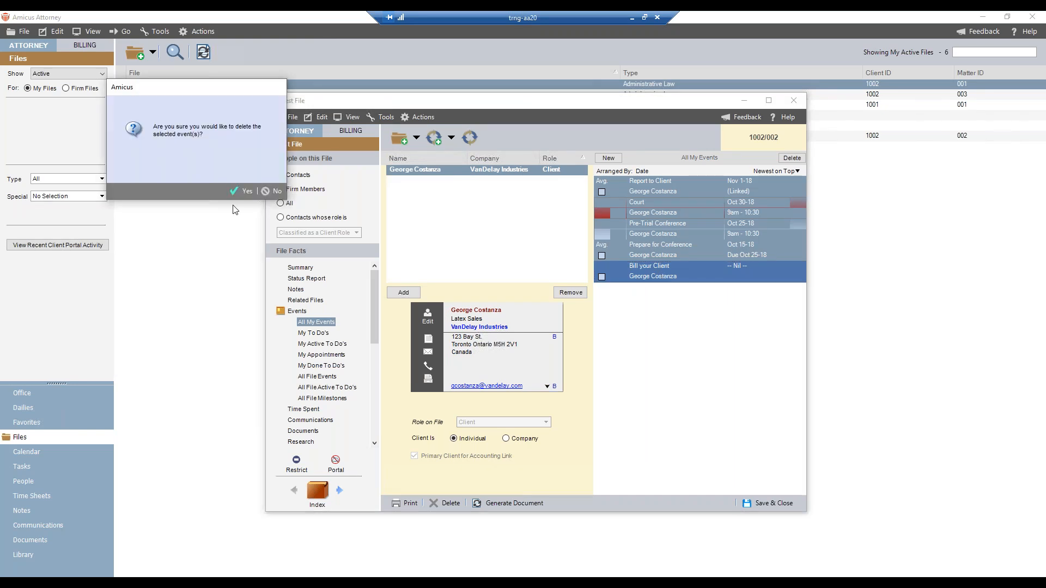
{"action": "left_click", "coordinate": [239, 192]}
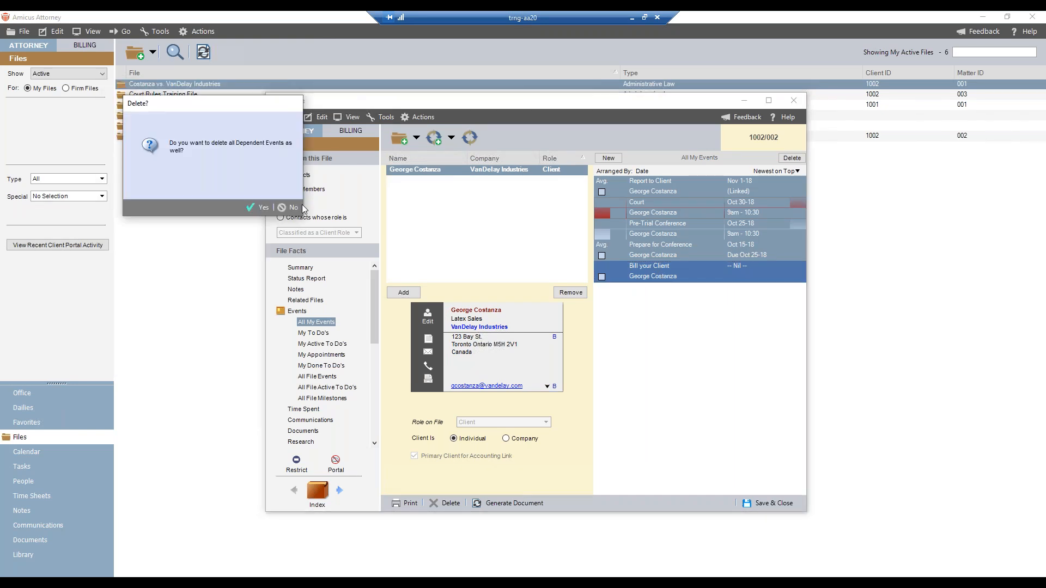
{"action": "left_click", "coordinate": [257, 207]}
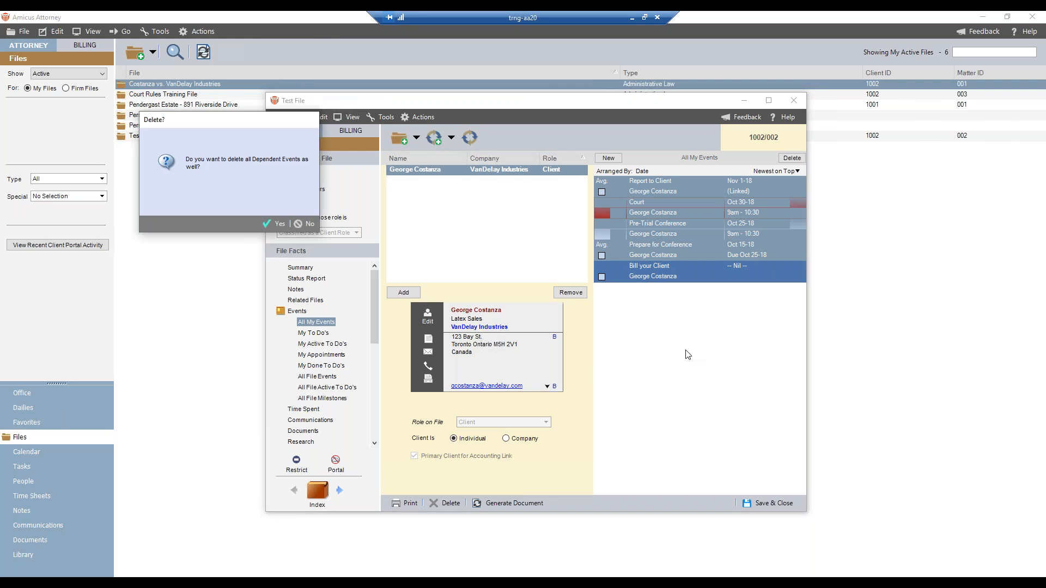
{"action": "left_click", "coordinate": [277, 224]}
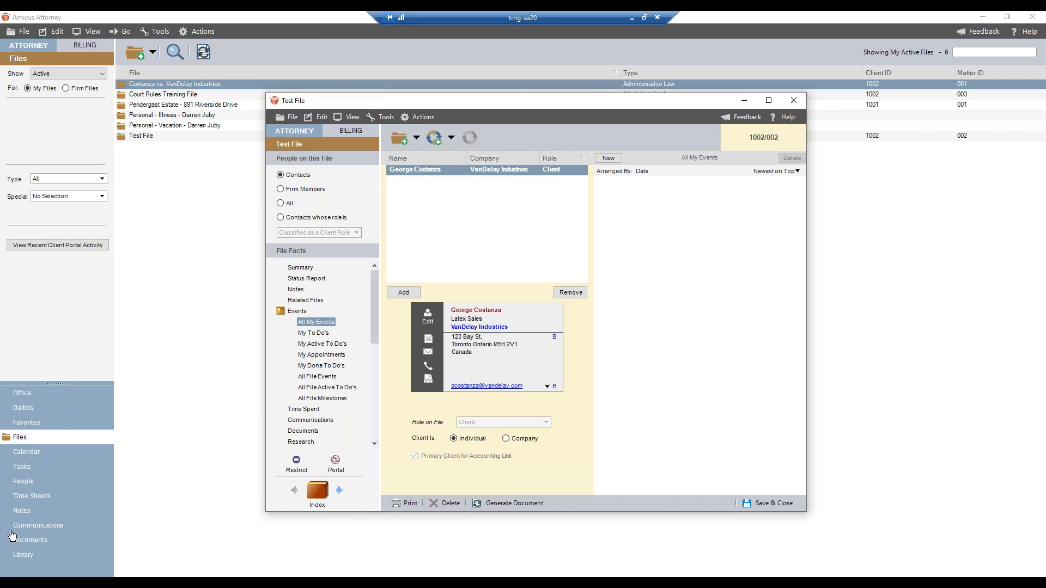
- Start applying a precedent to Test File, open Variables Workflow for editing, and expand its full Court event chain
{"action": "left_click", "coordinate": [451, 138]}
{"action": "left_click", "coordinate": [456, 156]}
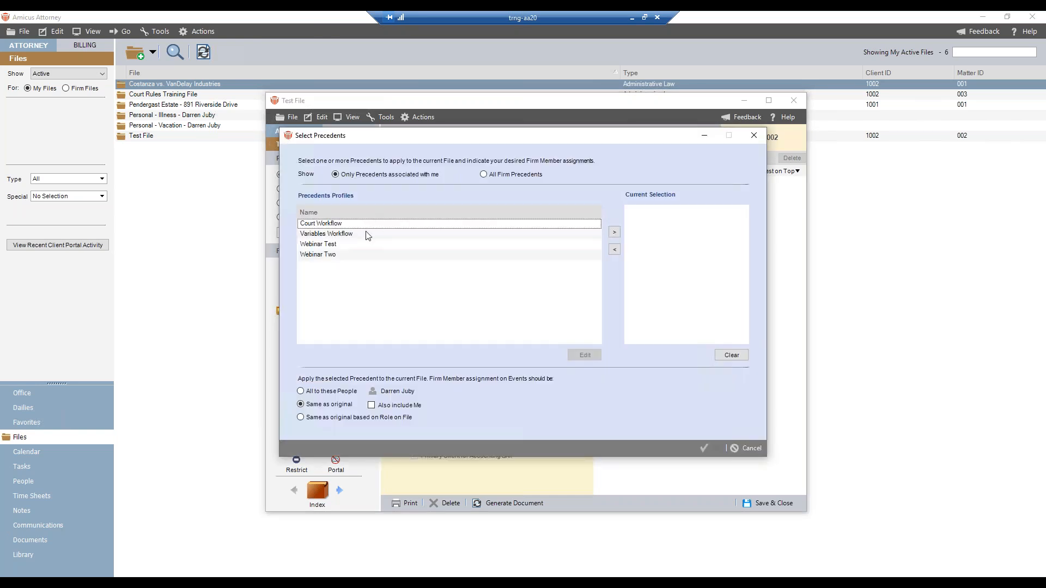
{"action": "left_click", "coordinate": [367, 236]}
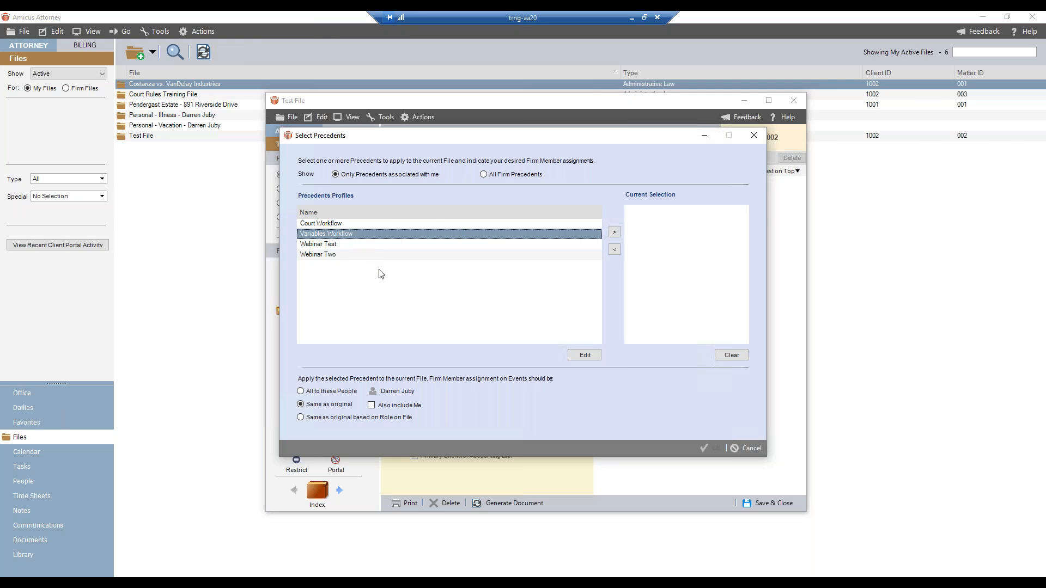
{"action": "left_click", "coordinate": [581, 357]}
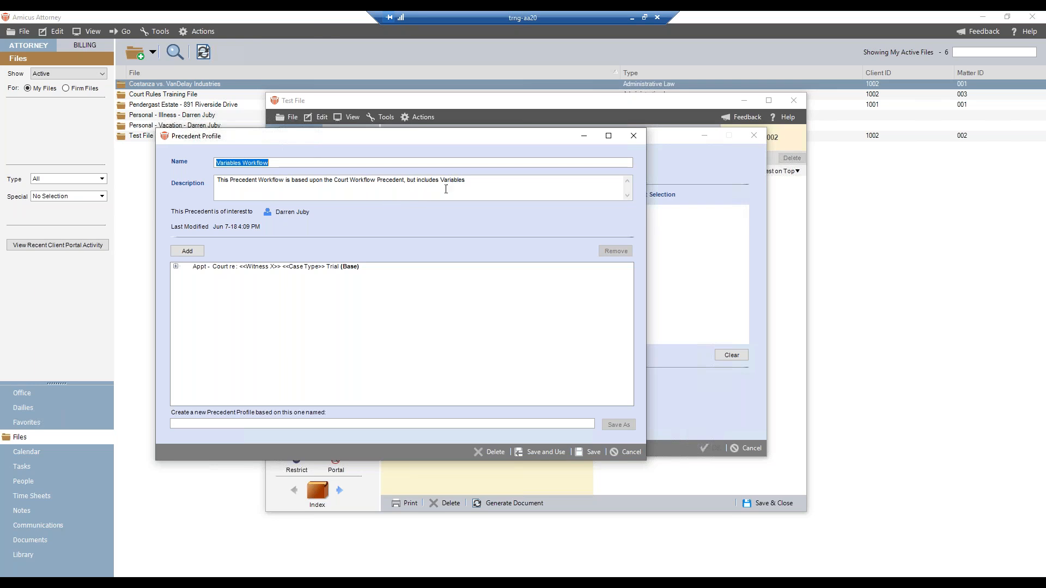
{"action": "left_click", "coordinate": [176, 267]}
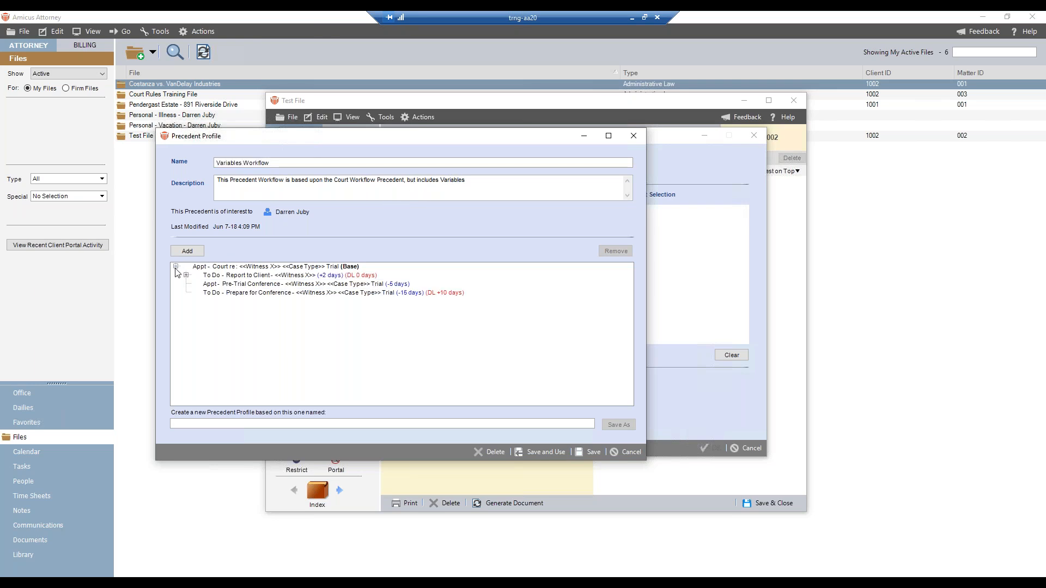
{"action": "left_click", "coordinate": [186, 275]}
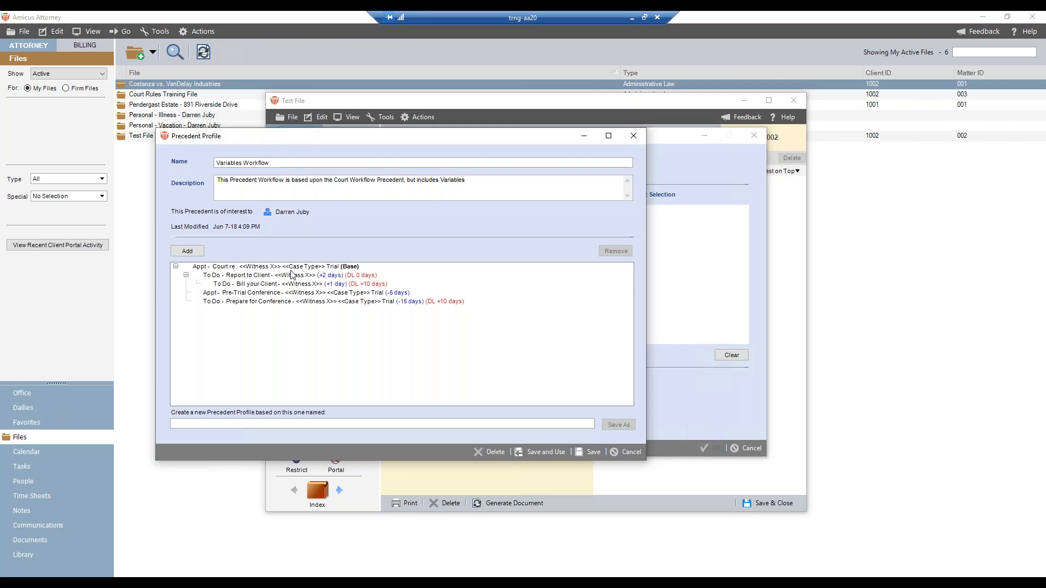
- Examine the <<Witness X>> and <<Case Type>> variables in the base Court appointment's title and main note
{"action": "left_click", "coordinate": [229, 269]}
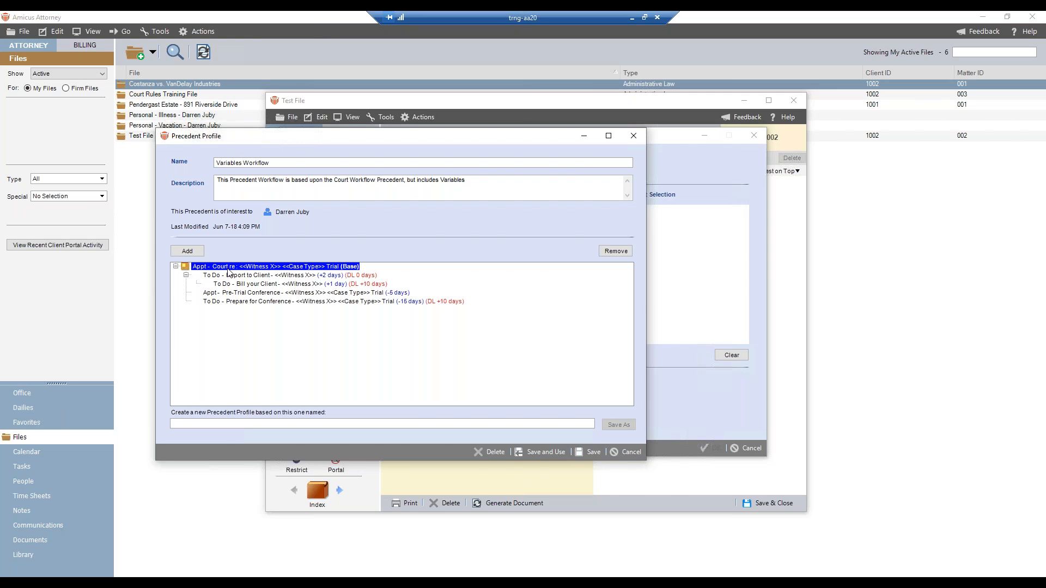
{"action": "double_click", "coordinate": [293, 267]}
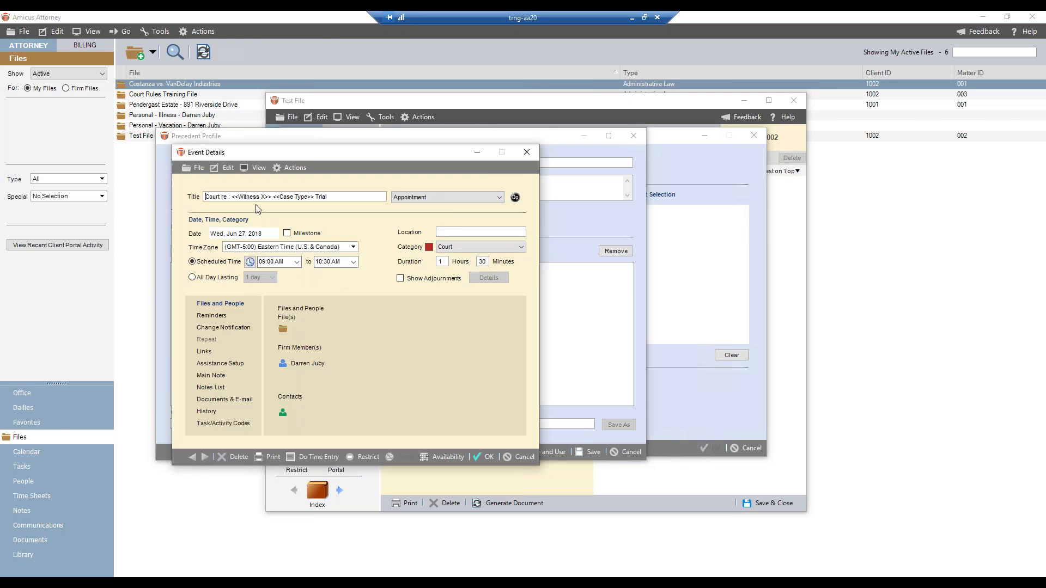
{"action": "left_click_drag", "start_coordinate": [231, 196], "coordinate": [316, 197]}
{"action": "left_click", "coordinate": [211, 375]}
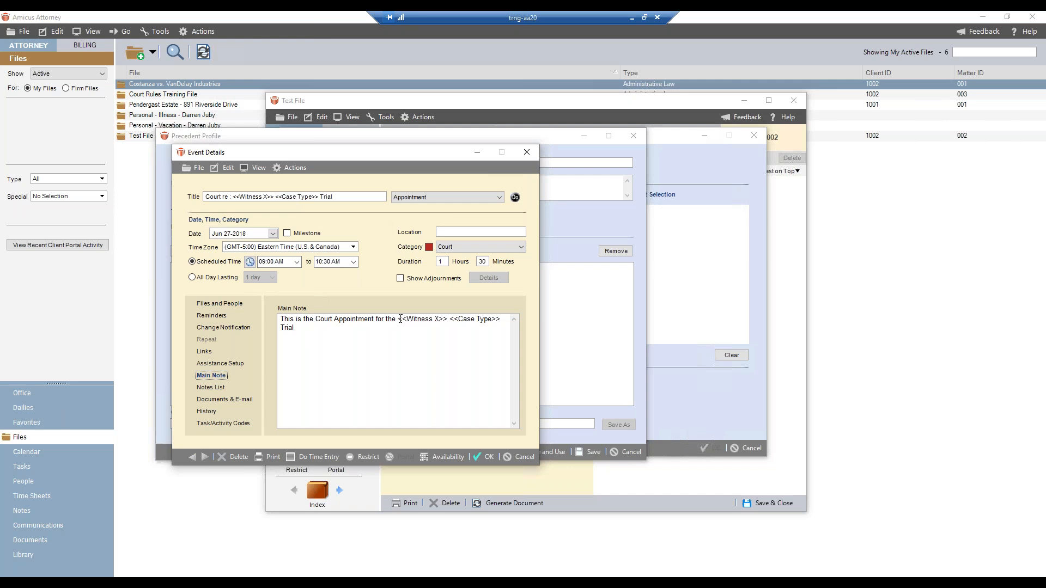
{"action": "left_click_drag", "start_coordinate": [399, 319], "coordinate": [502, 321]}
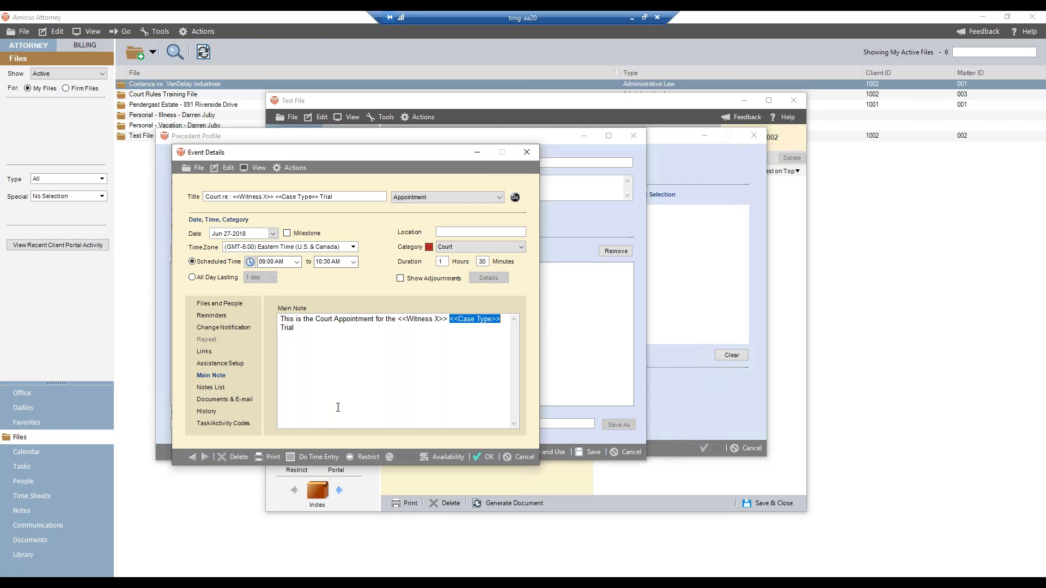
{"action": "left_click", "coordinate": [488, 454]}
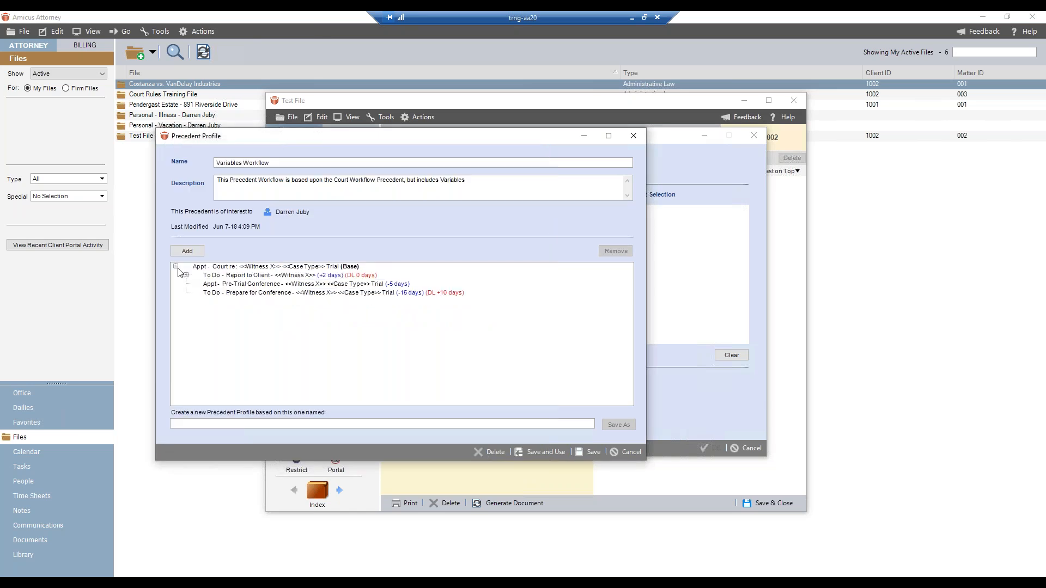
- Examine the title and main note of the precedent's Report to Client To Do for variables
{"action": "left_click", "coordinate": [186, 275]}
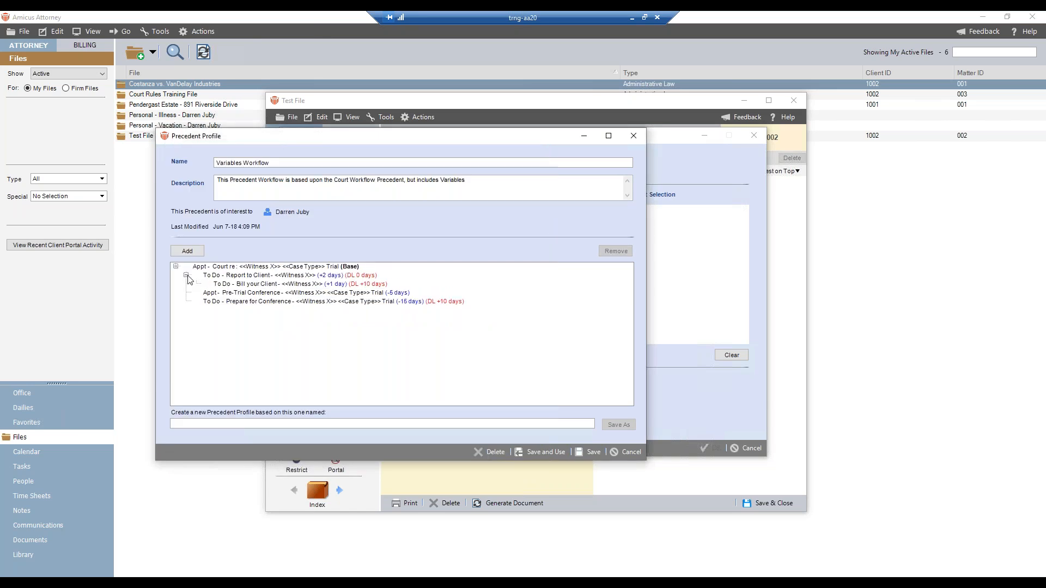
{"action": "left_click", "coordinate": [259, 278]}
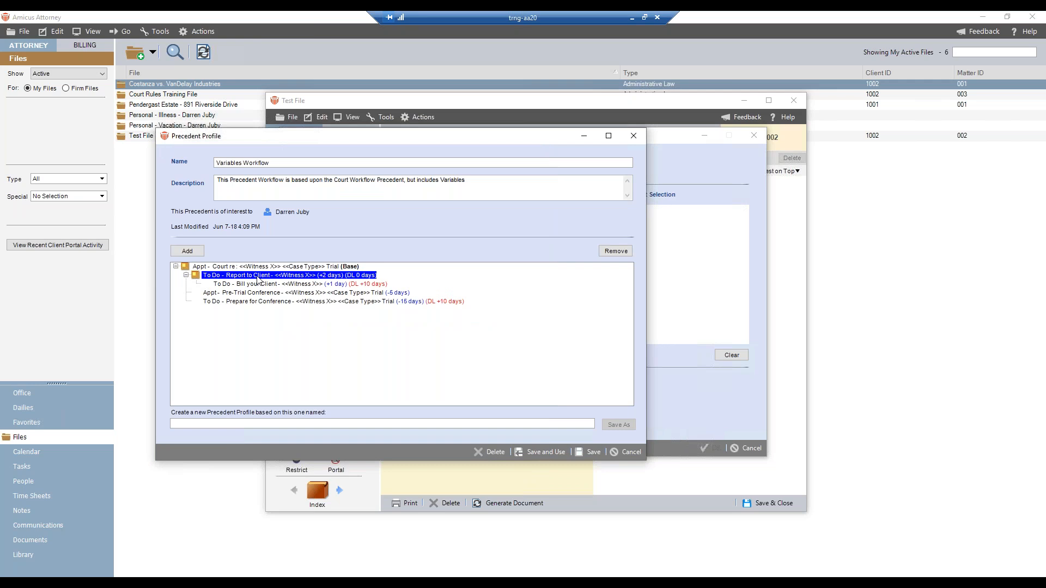
{"action": "double_click", "coordinate": [259, 279]}
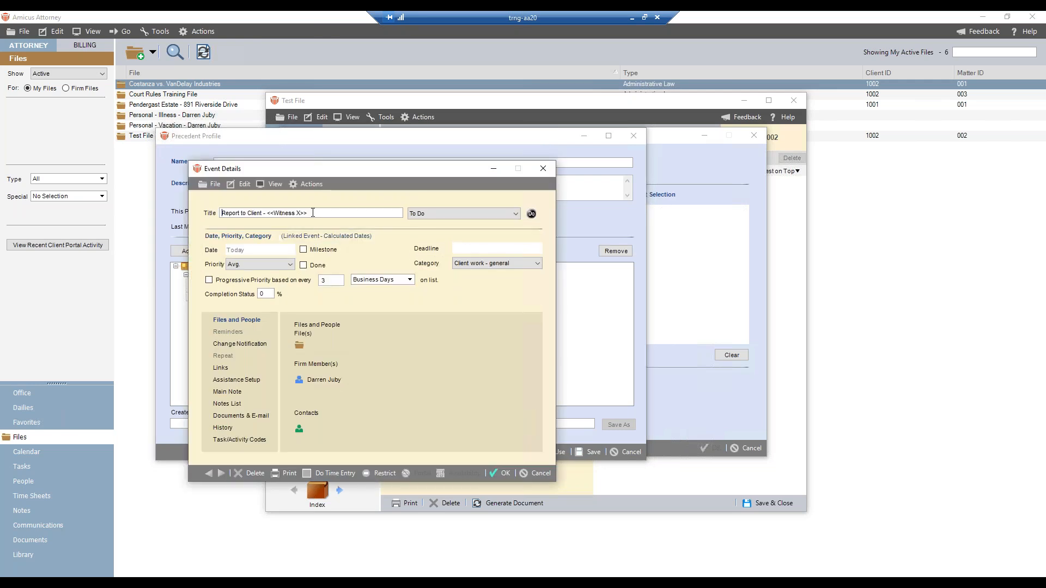
{"action": "left_click", "coordinate": [232, 392]}
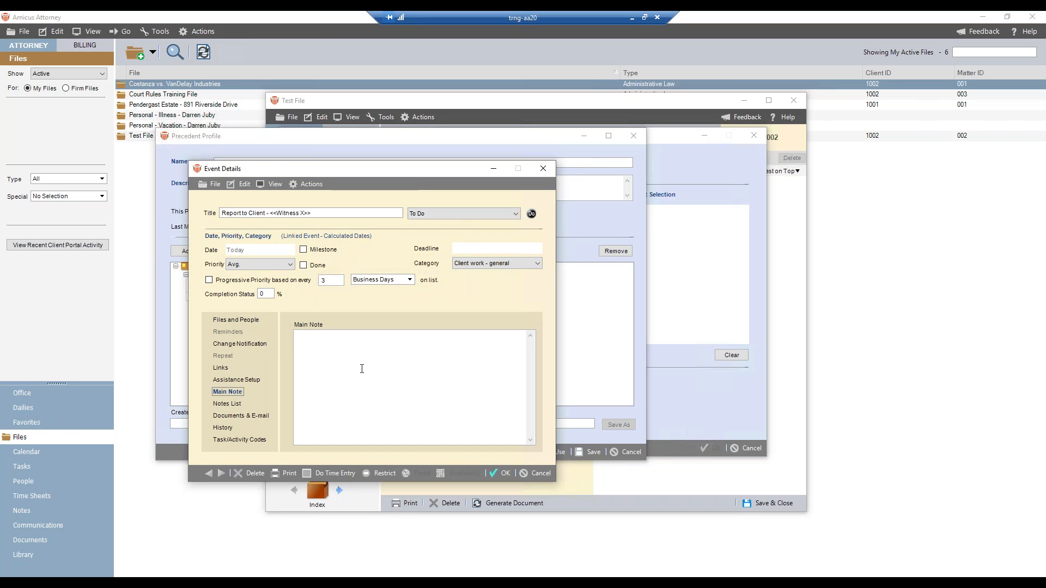
{"action": "left_click", "coordinate": [502, 473]}
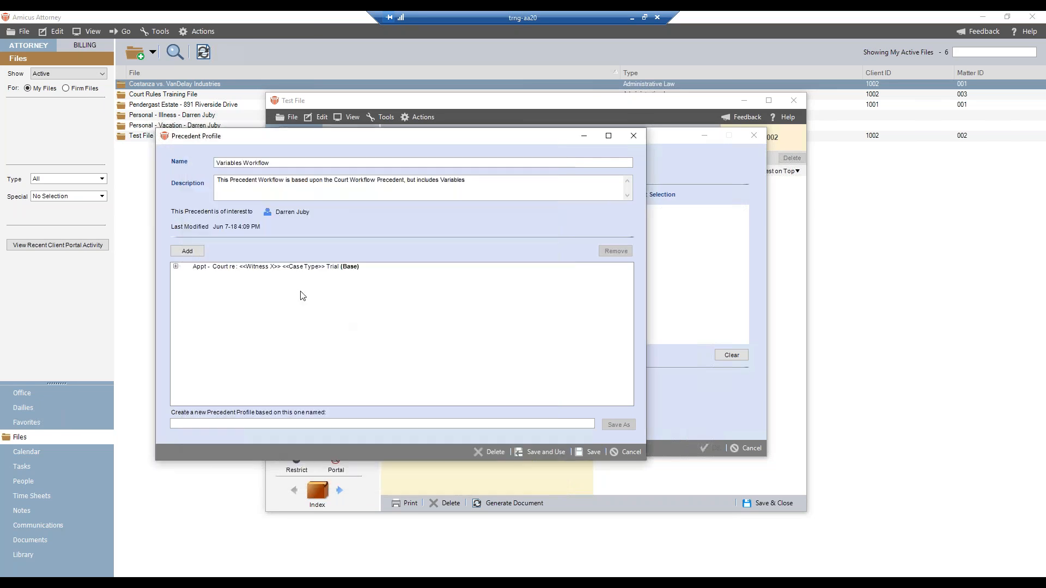
- Add the variables <<CaseType>> and <<Webinar>> to the main note of the precedent's Bill your Client To Do and save the precedent
{"action": "left_click", "coordinate": [175, 266]}
{"action": "left_click", "coordinate": [186, 275]}
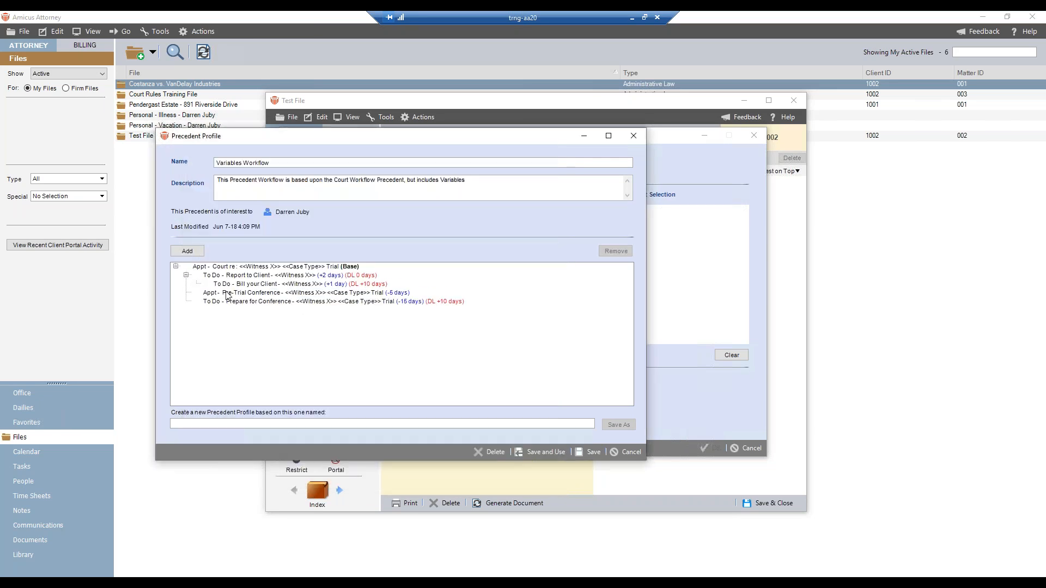
{"action": "left_click", "coordinate": [251, 285]}
{"action": "double_click", "coordinate": [251, 284]}
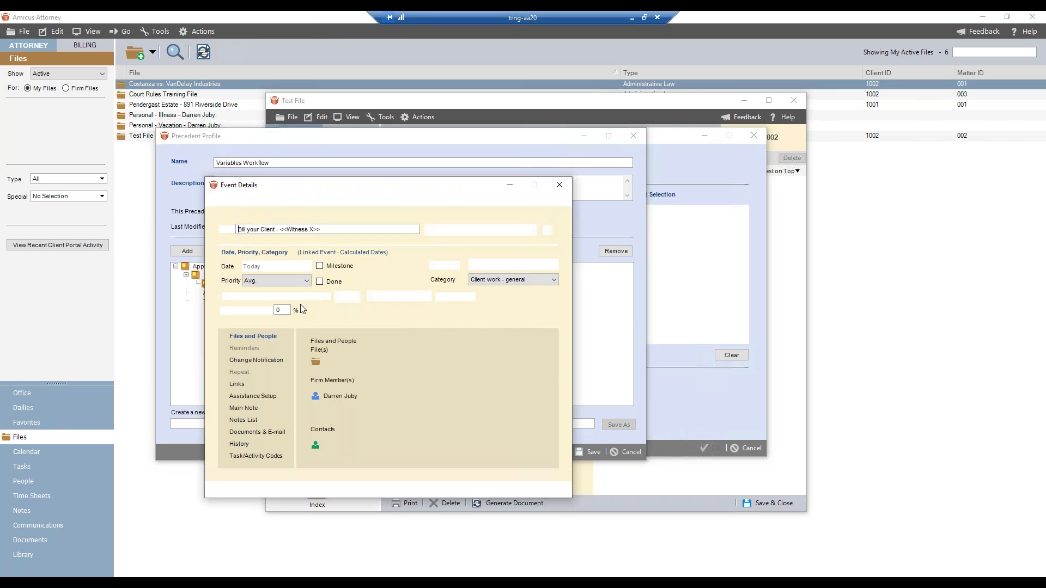
{"action": "left_click", "coordinate": [243, 408]}
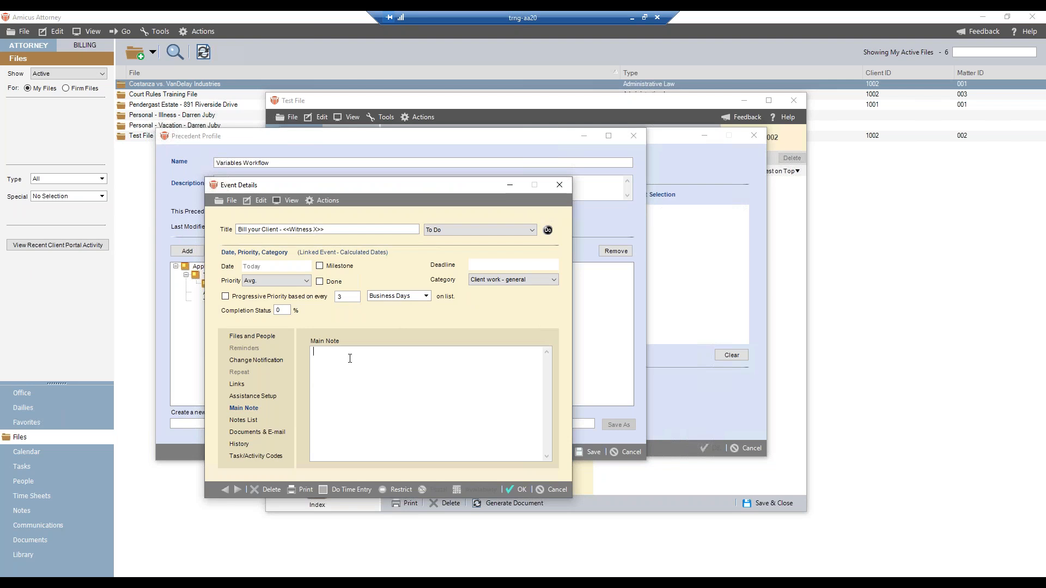
{"action": "type", "text": "<<CaseType>>  <<Webinar>>"}
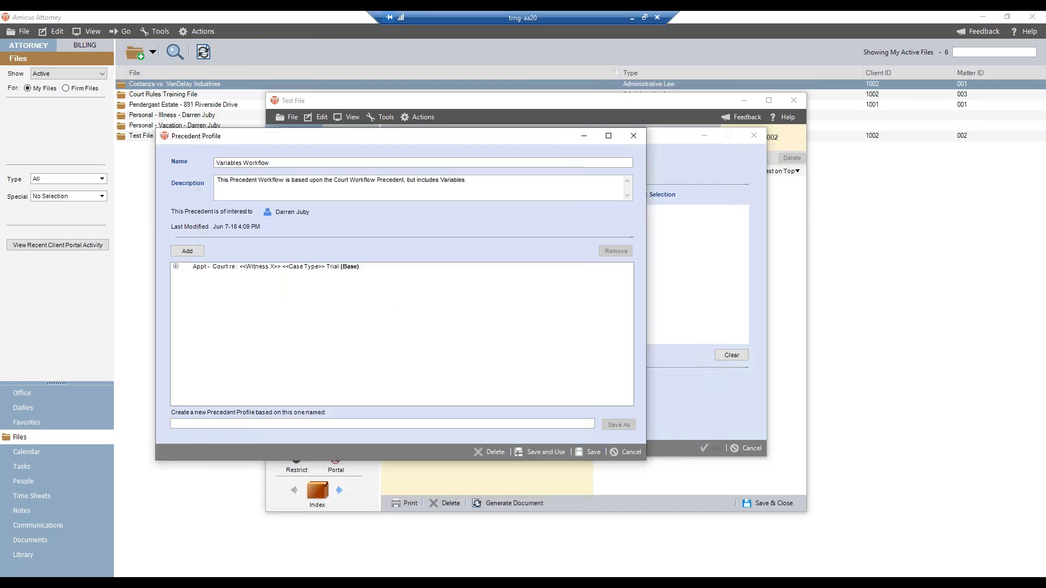
{"action": "left_click", "coordinate": [589, 452]}
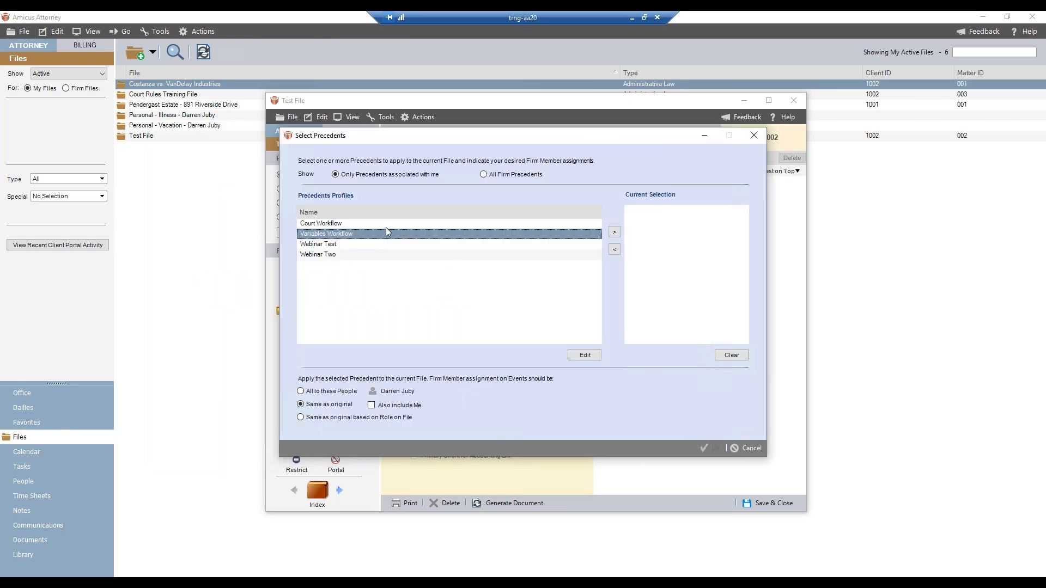
- Select Variables Workflow for Test File and replace Case Type with Video Game Law, CaseType with VideoGameLaw, Webinar with Oct 4, Witness X with the witness's name
{"action": "left_click", "coordinate": [612, 232]}
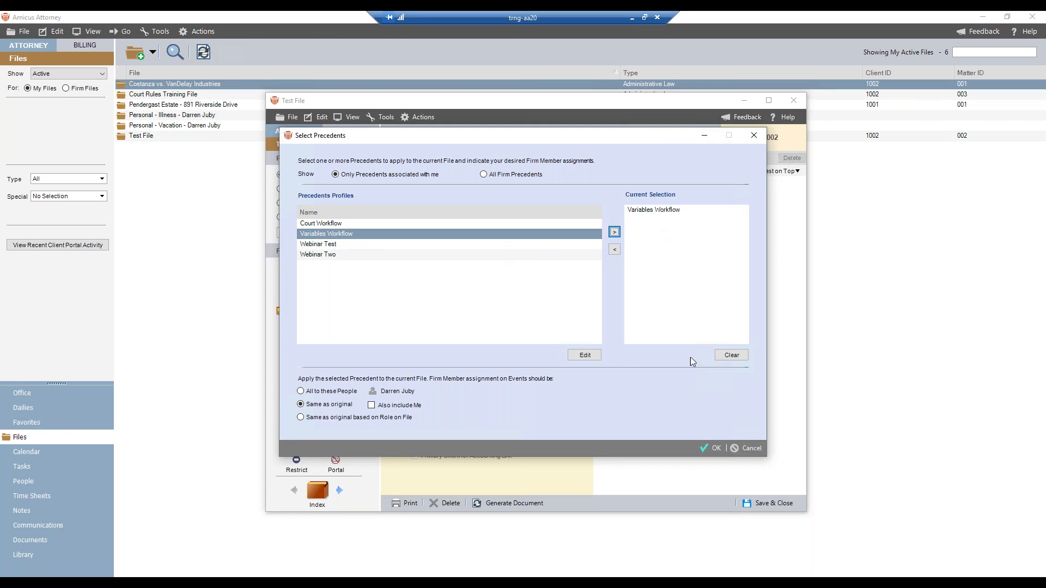
{"action": "left_click", "coordinate": [708, 448]}
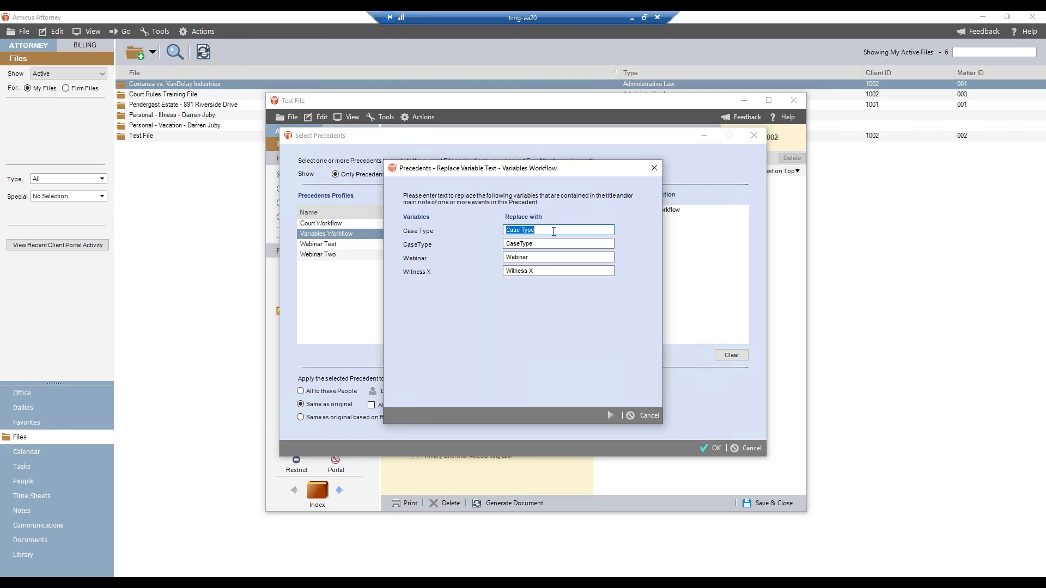
{"action": "type", "text": "Video Game Law"}
{"action": "key", "text": "Tab"}
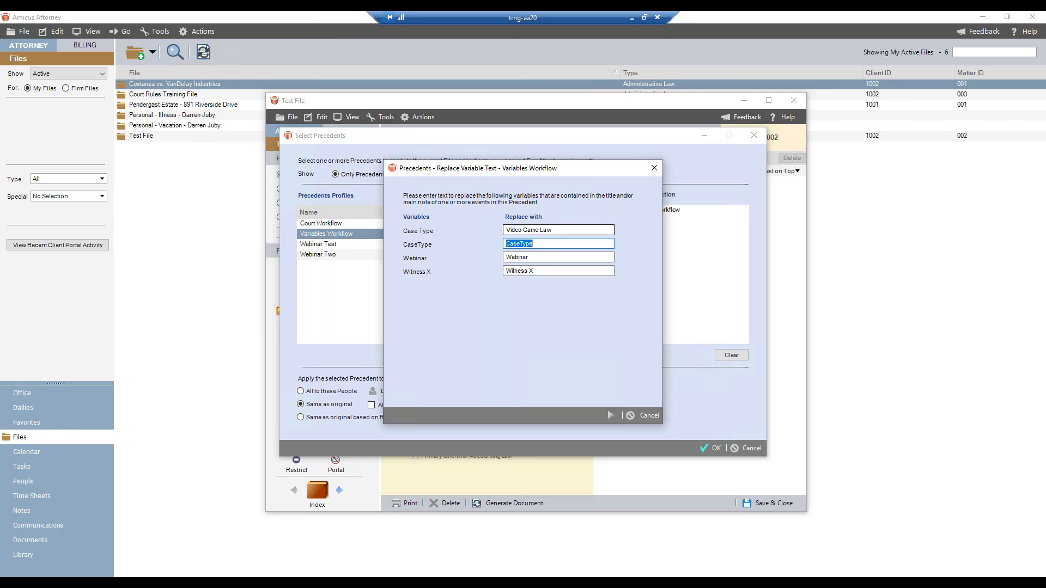
{"action": "type", "text": "VideoGameLaw"}
{"action": "key", "text": "Tab"}
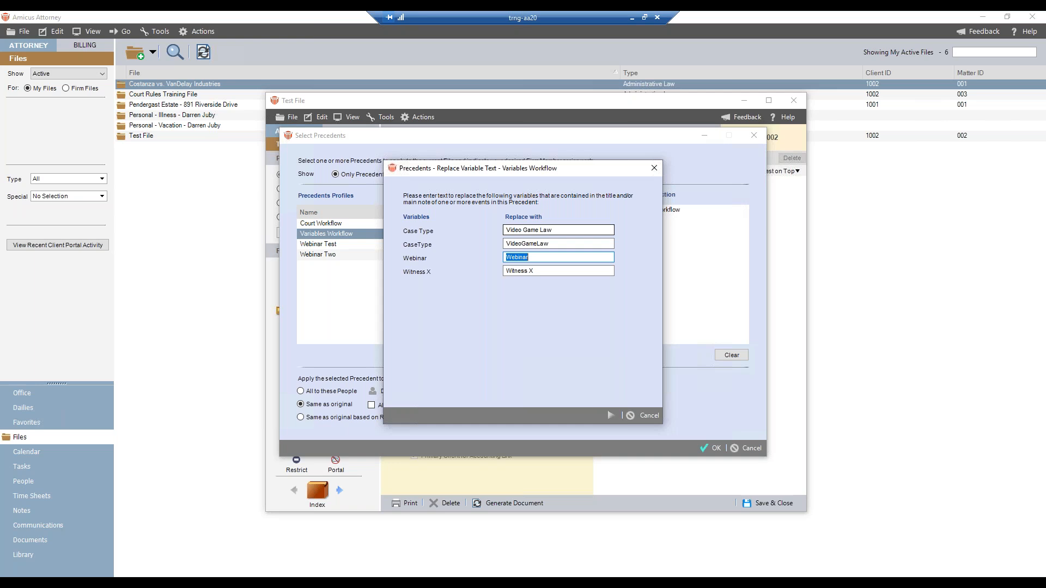
{"action": "type", "text": "Oct 4"}
{"action": "key", "text": "Tab"}
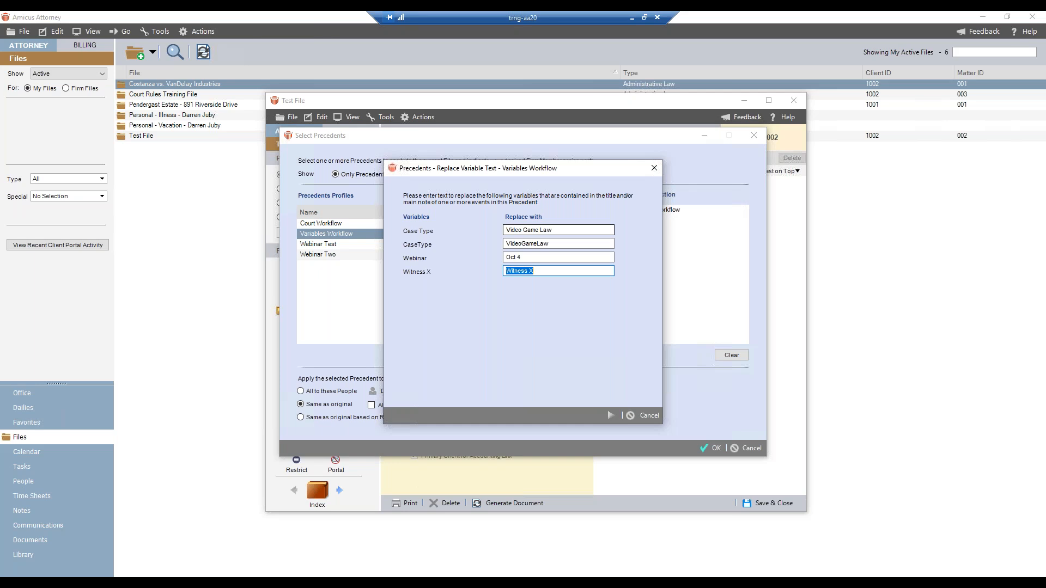
{"action": "type", "text": "Cosmo Kramer"}
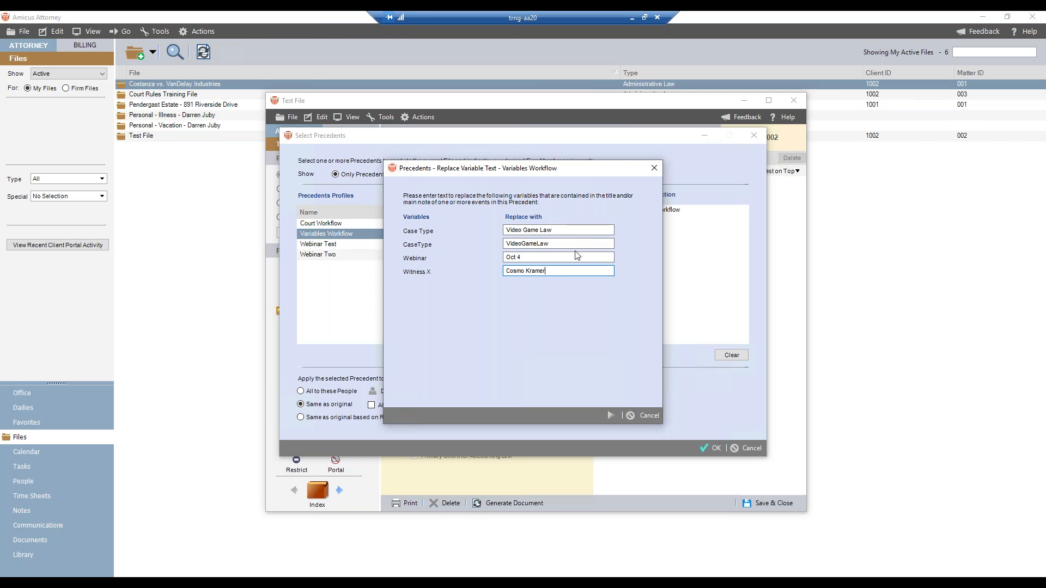
{"action": "left_click", "coordinate": [612, 417]}
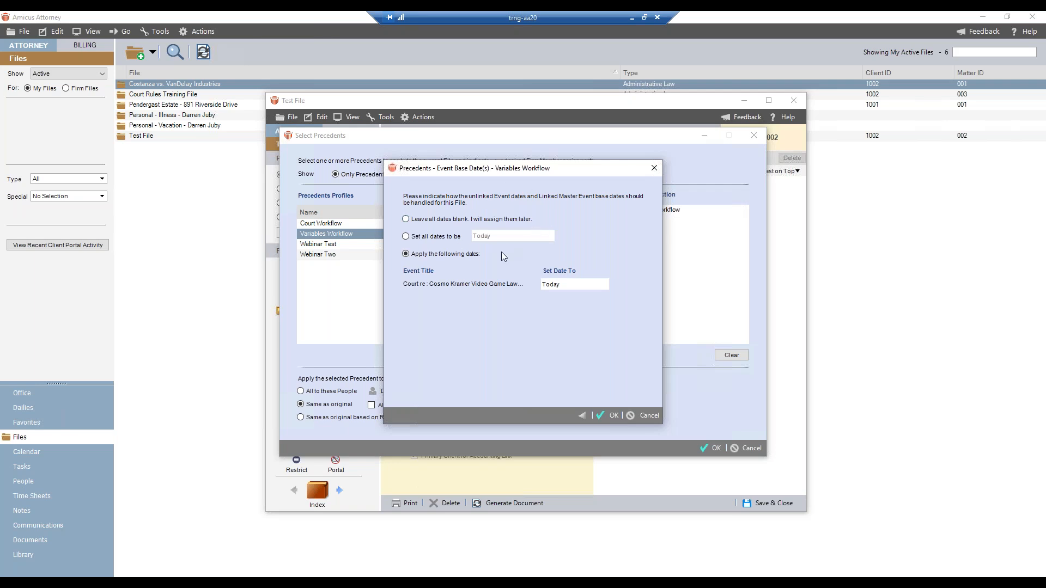
- Set the Court event's base date to 2018-10-31 and apply the precedent to Test File
{"action": "left_click", "coordinate": [603, 284]}
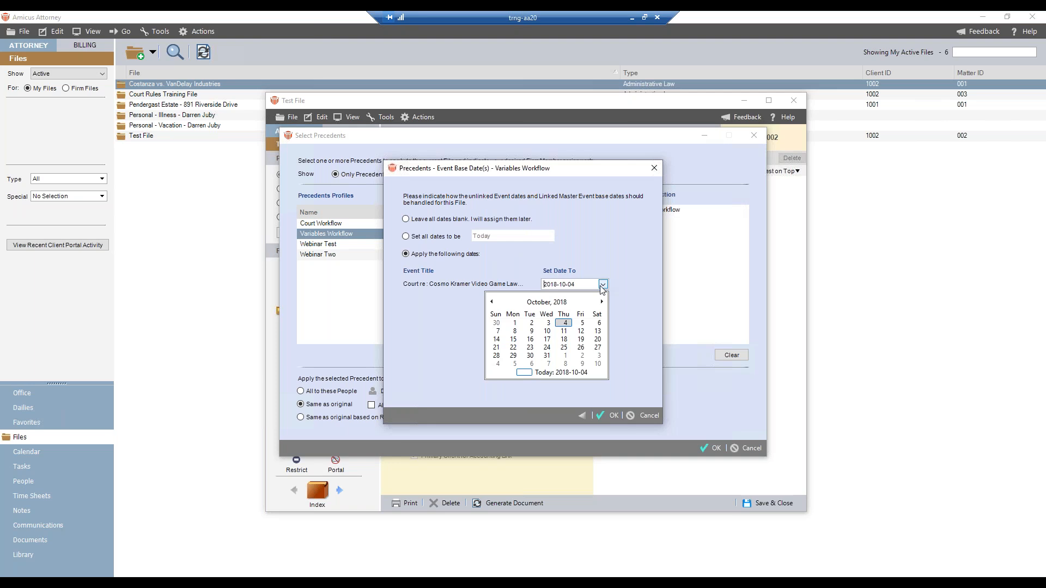
{"action": "left_click", "coordinate": [547, 356]}
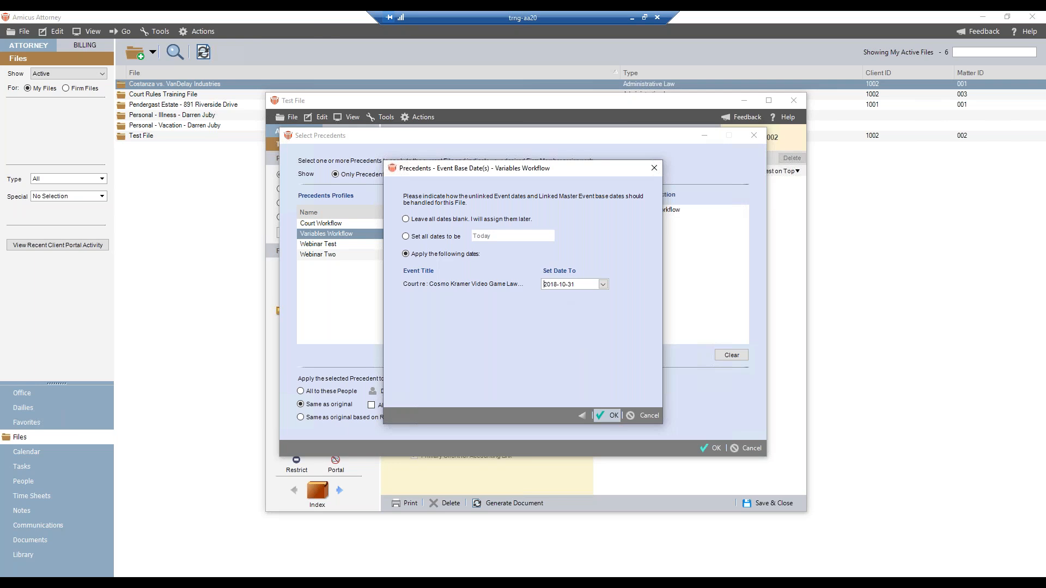
{"action": "left_click", "coordinate": [606, 416]}
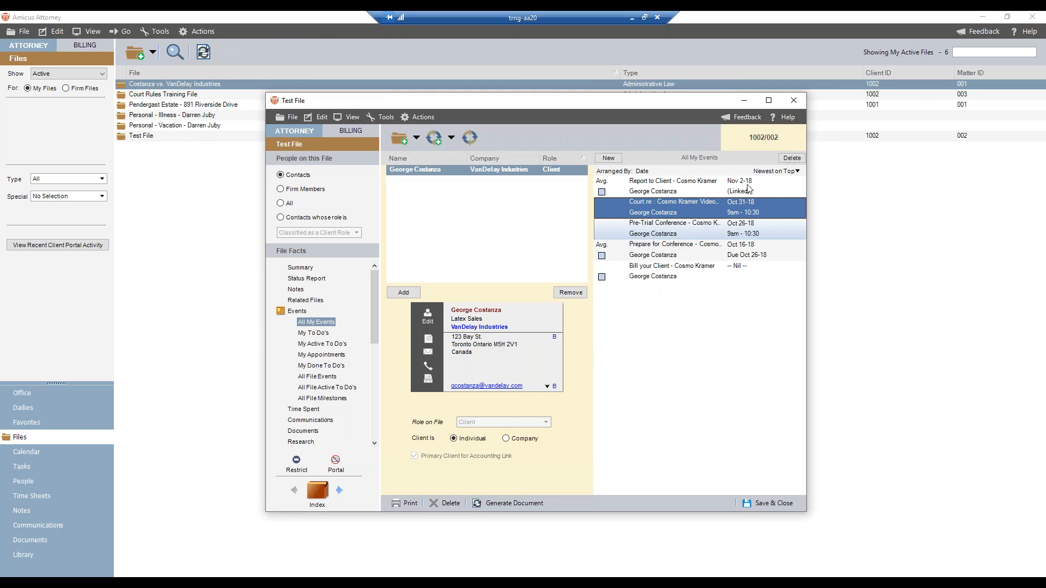
- Examine the replaced variable text in the title and main note of Test File's new Court appointment
{"action": "double_click", "coordinate": [695, 212]}
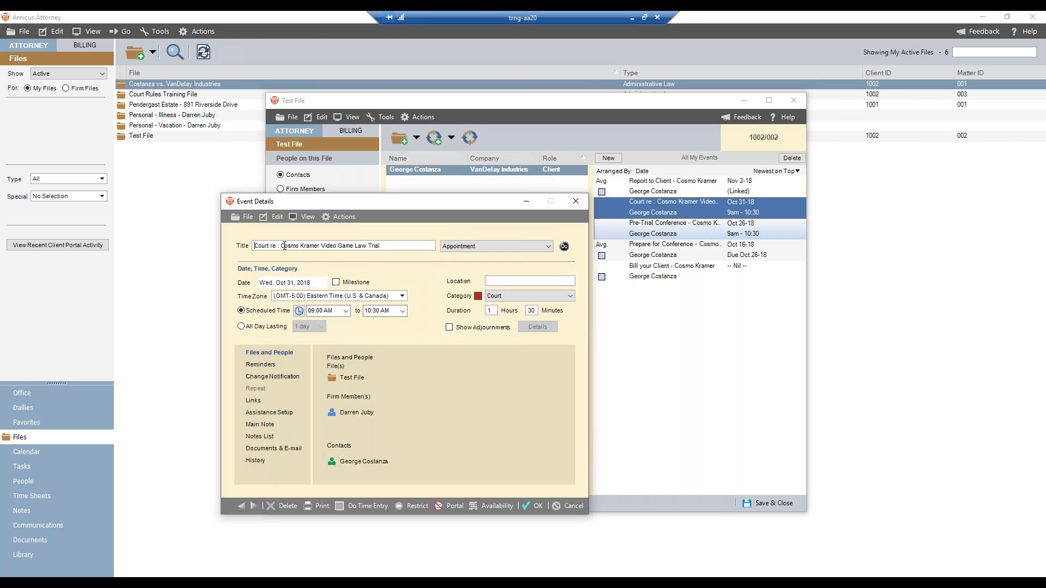
{"action": "left_click_drag", "start_coordinate": [280, 246], "coordinate": [368, 242]}
{"action": "left_click", "coordinate": [267, 429]}
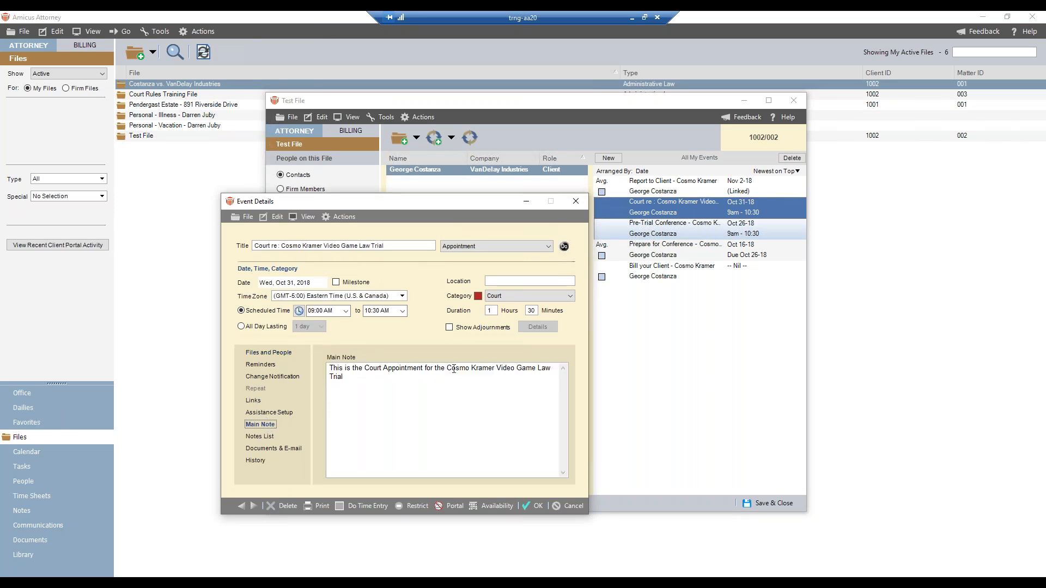
{"action": "left_click_drag", "start_coordinate": [447, 368], "coordinate": [547, 369]}
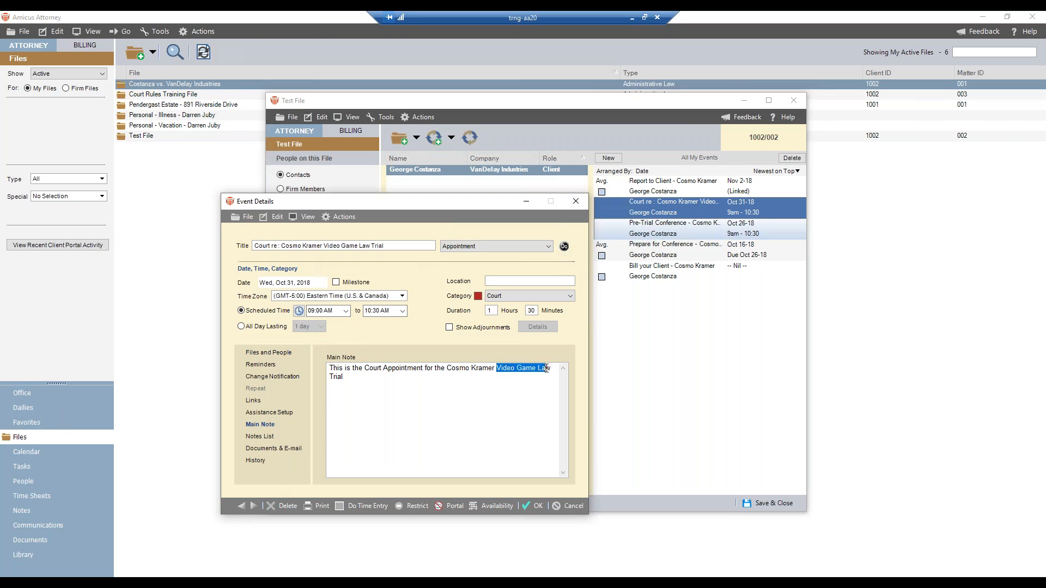